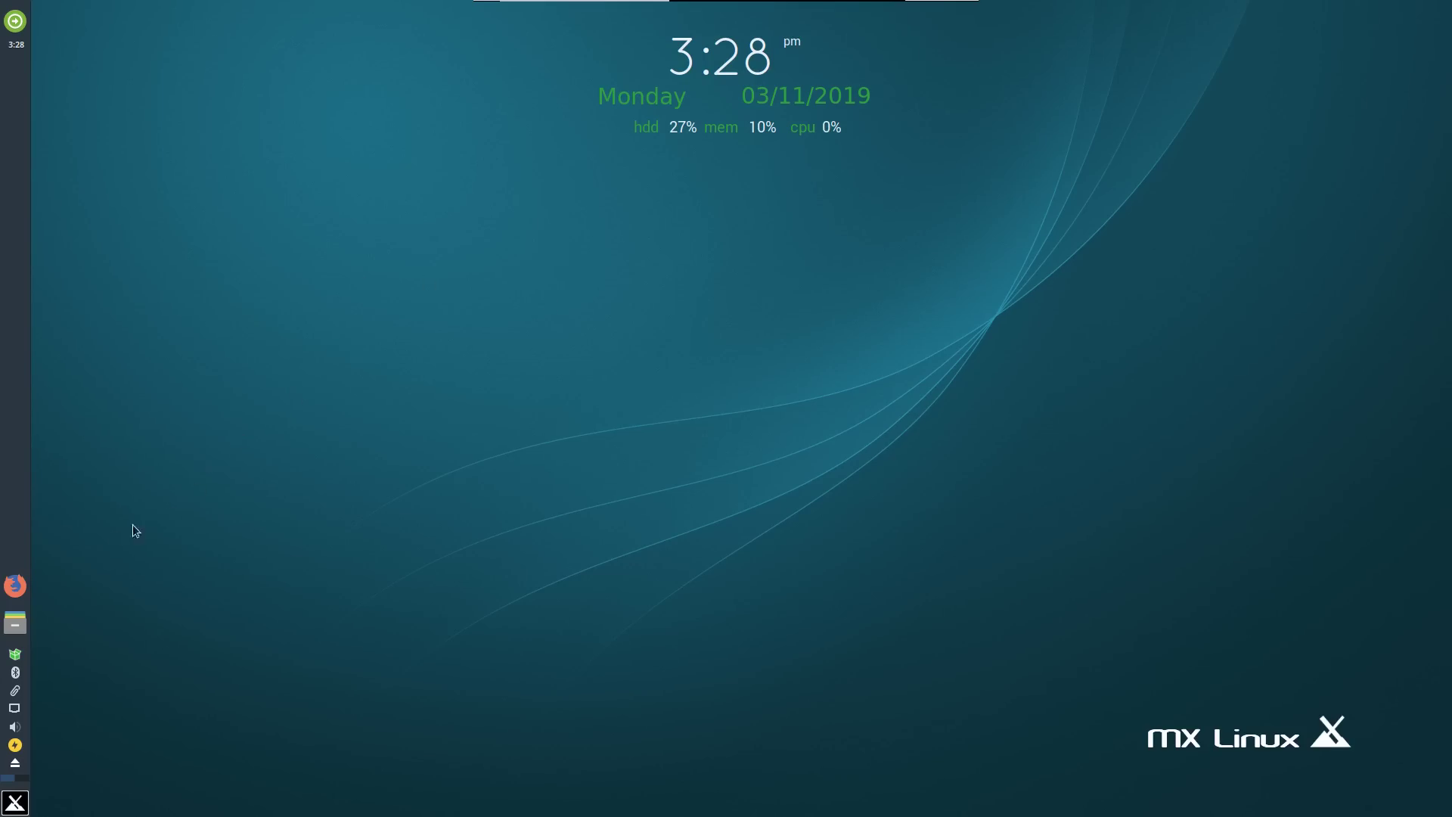
Open Firefox and load distrowatch.com.
click(25, 584)
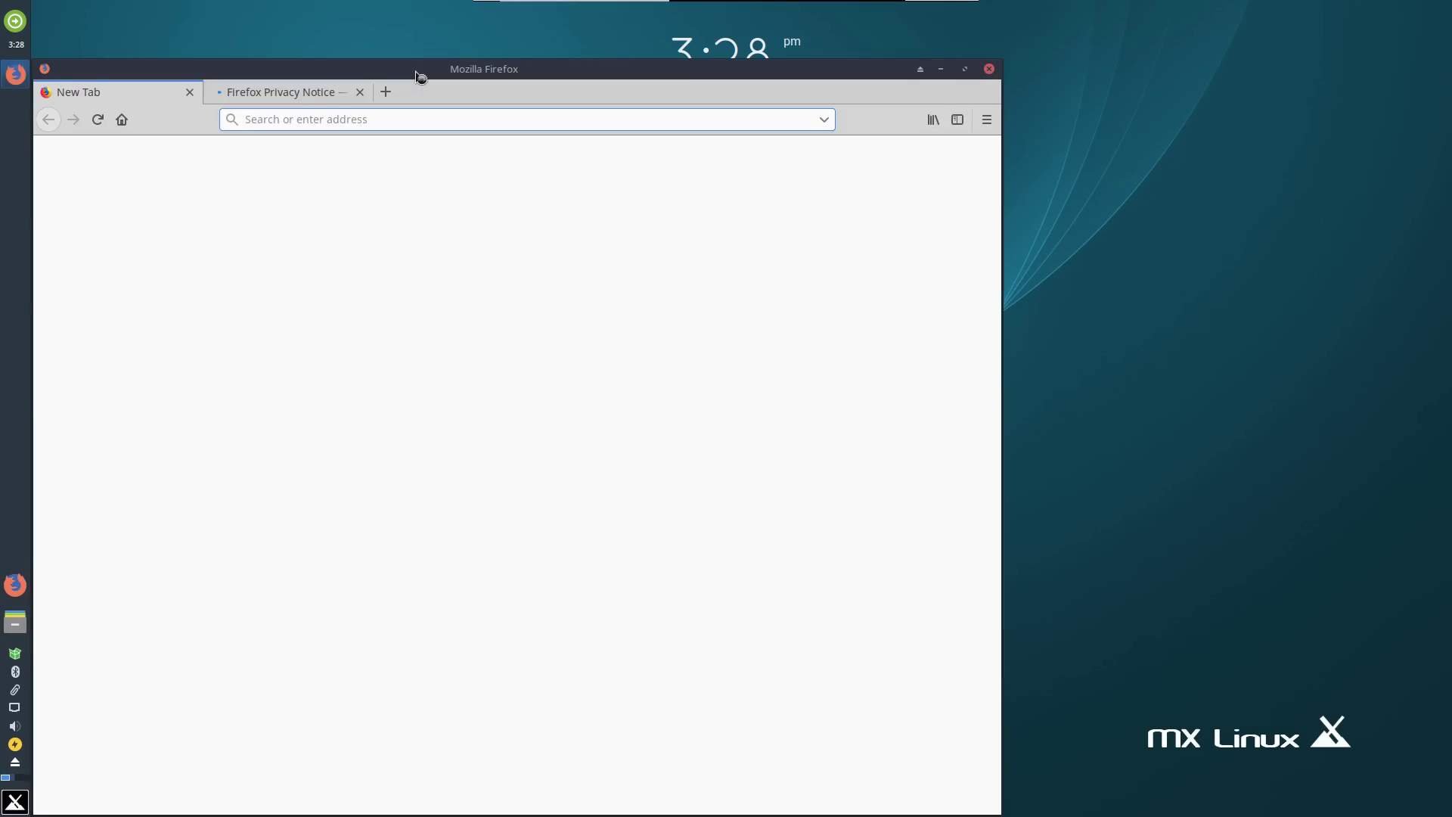
drag(415, 76, 476, 35)
click(419, 86)
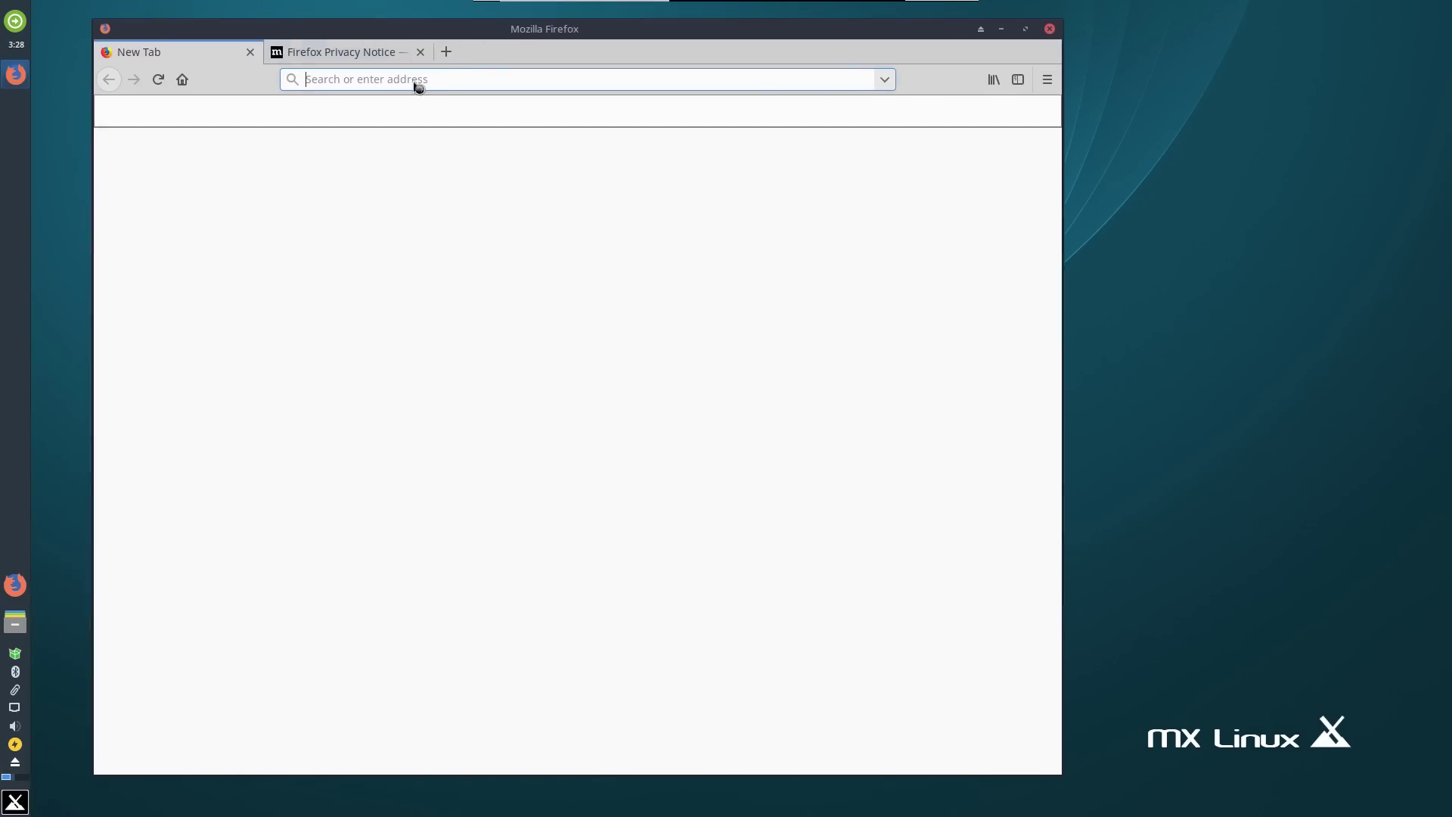
text(dist)
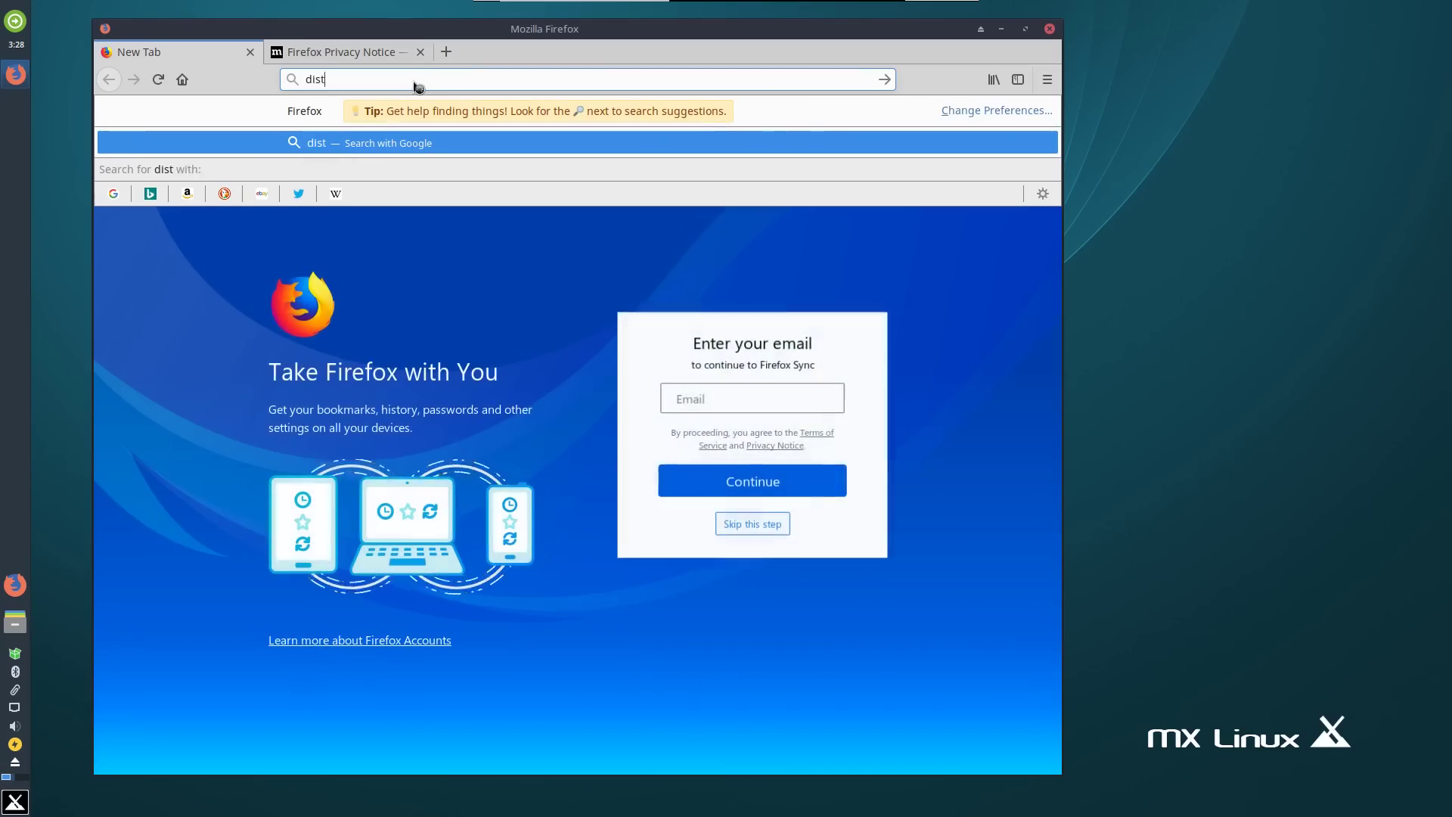
text(rowatch.com)
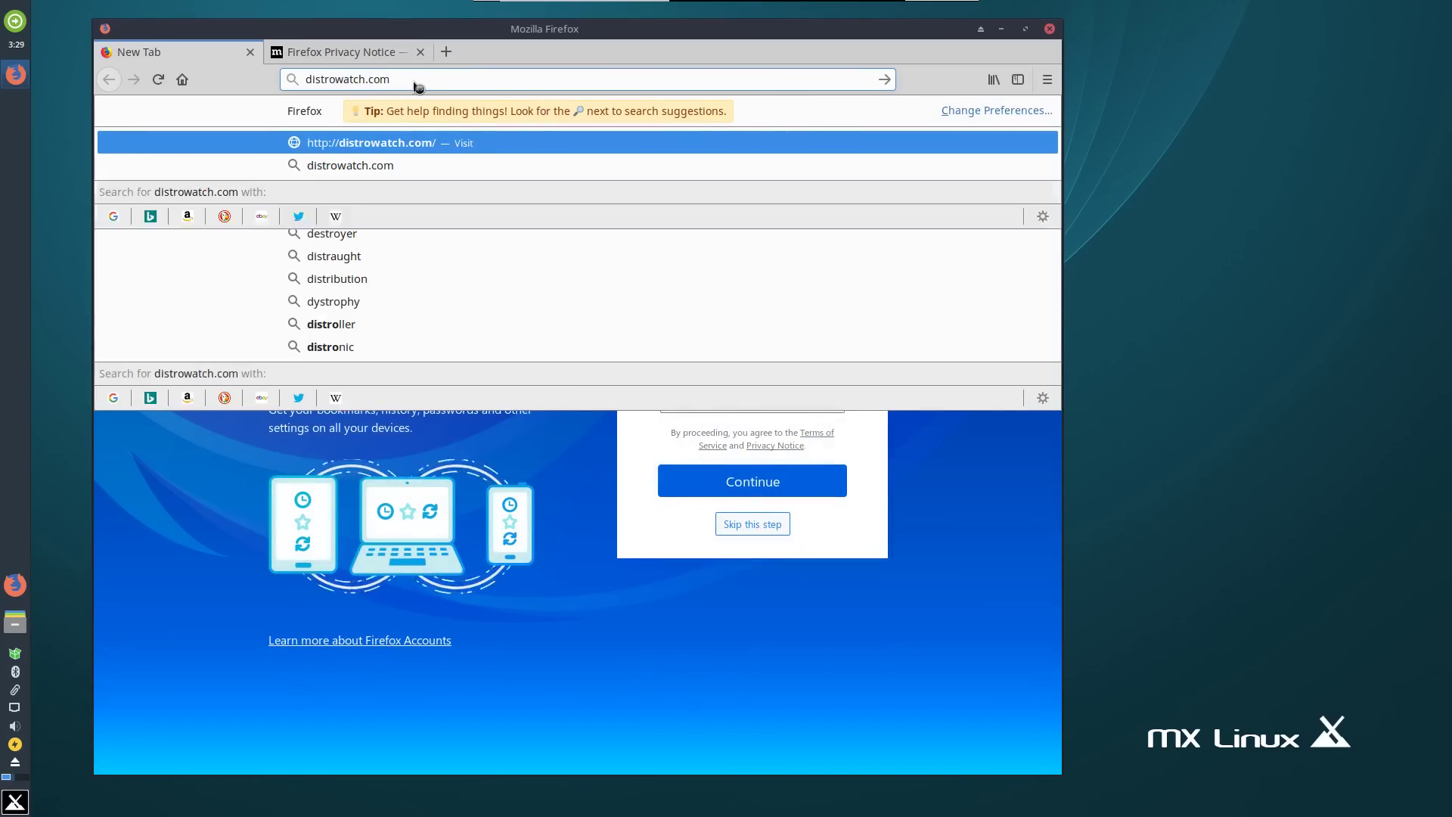
key(Return)
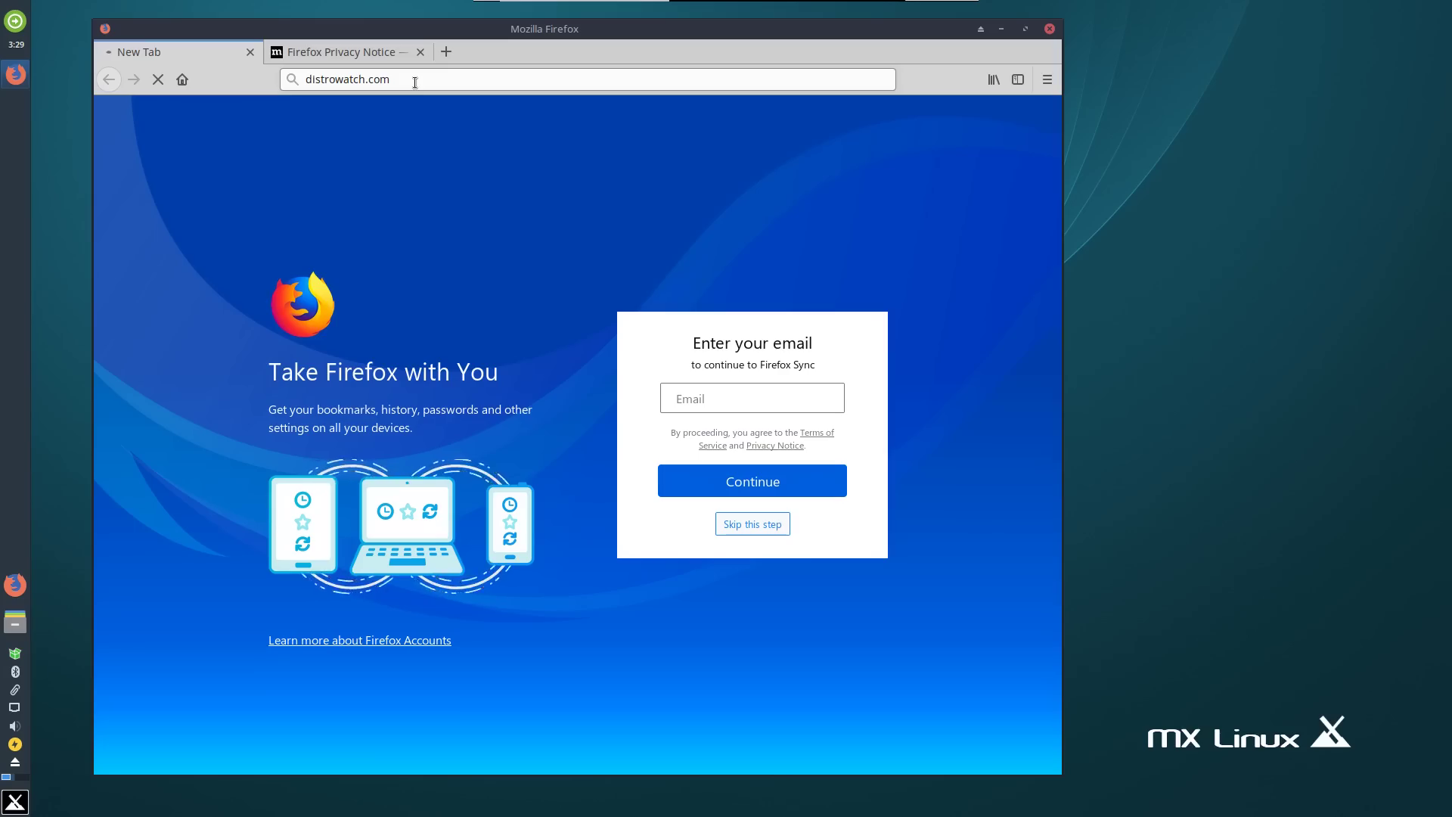
Set DistroWatch's Page Hit Ranking data span to the last 12 months.
click(369, 56)
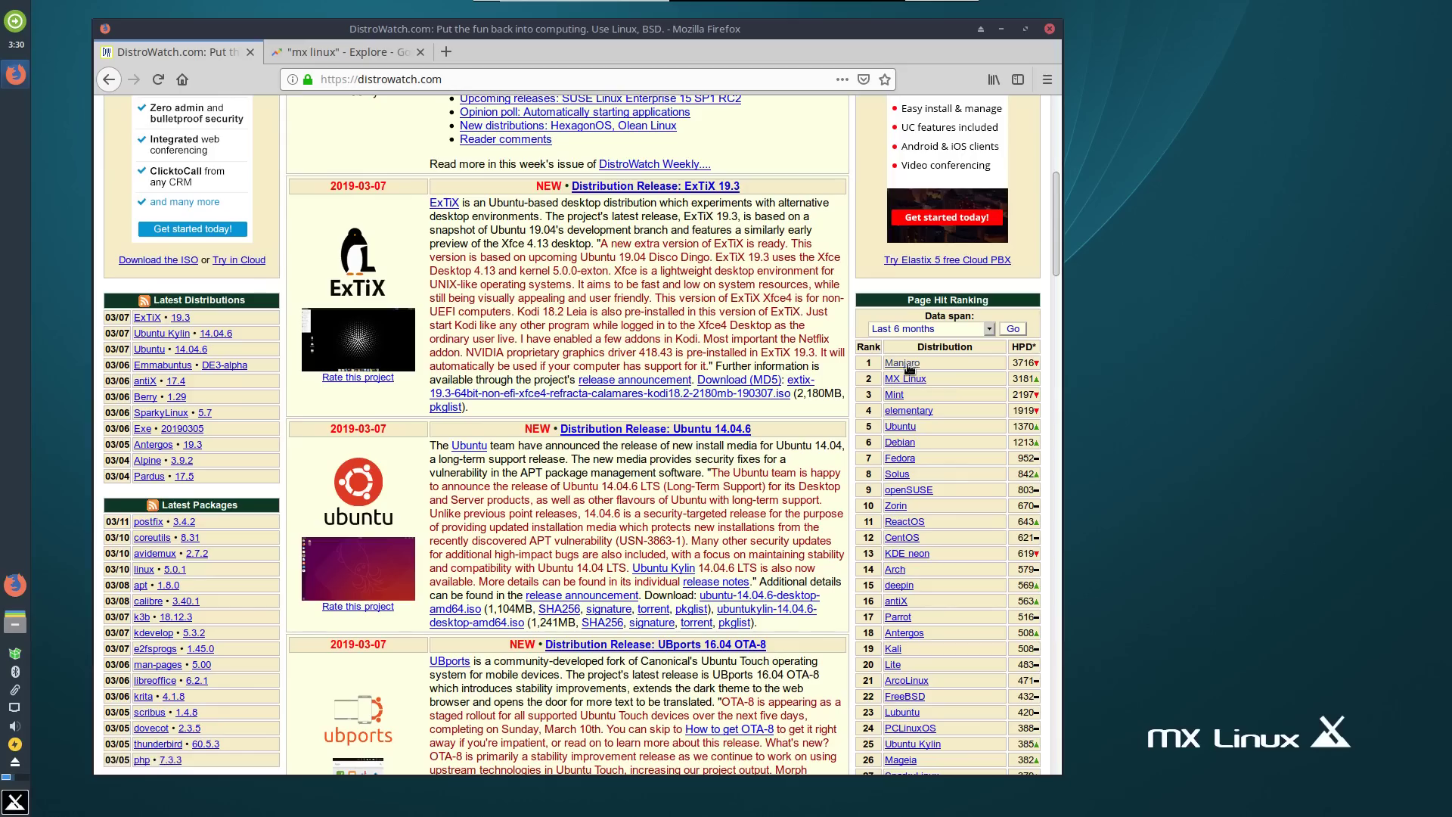
click(956, 328)
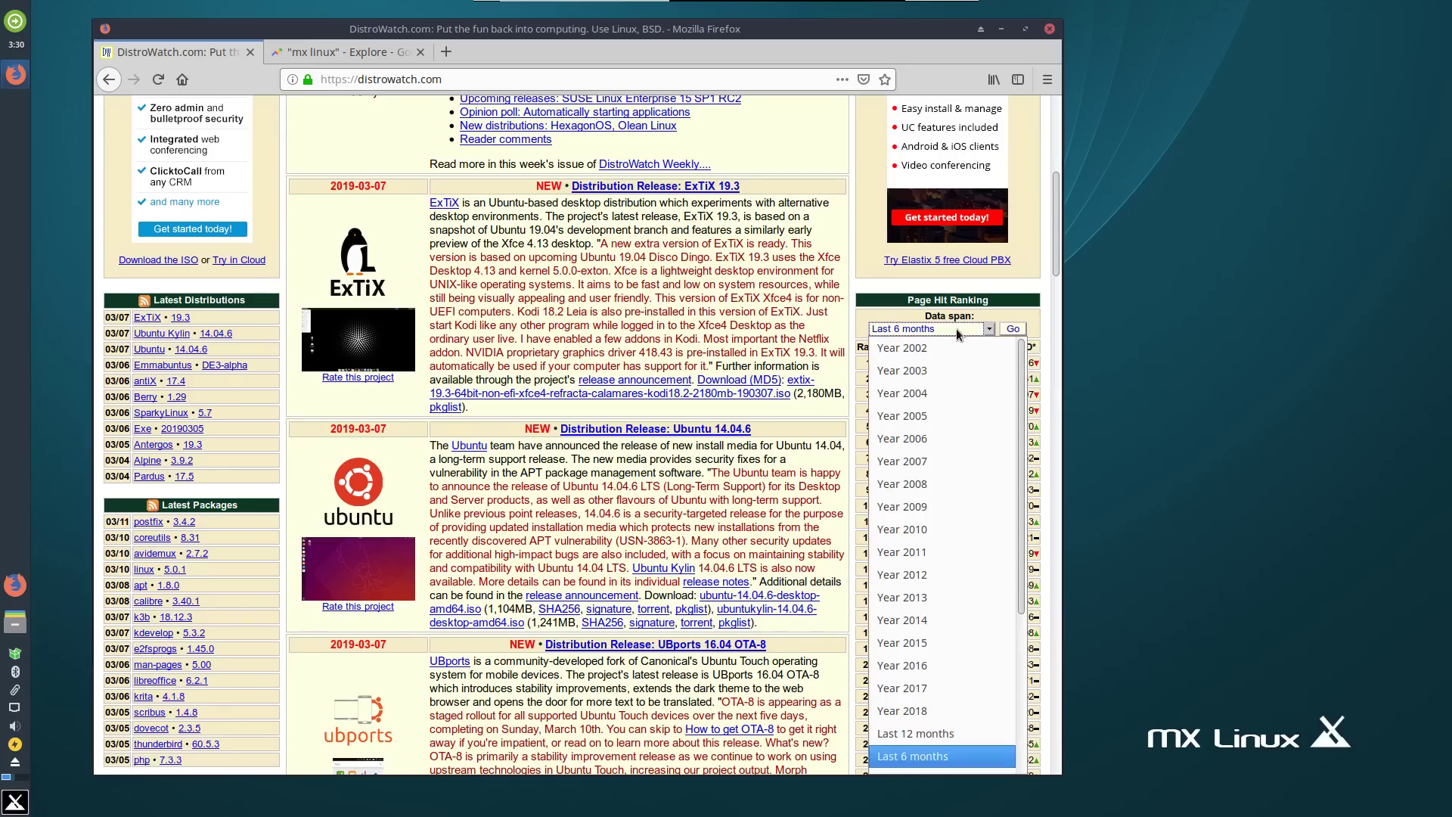
click(918, 734)
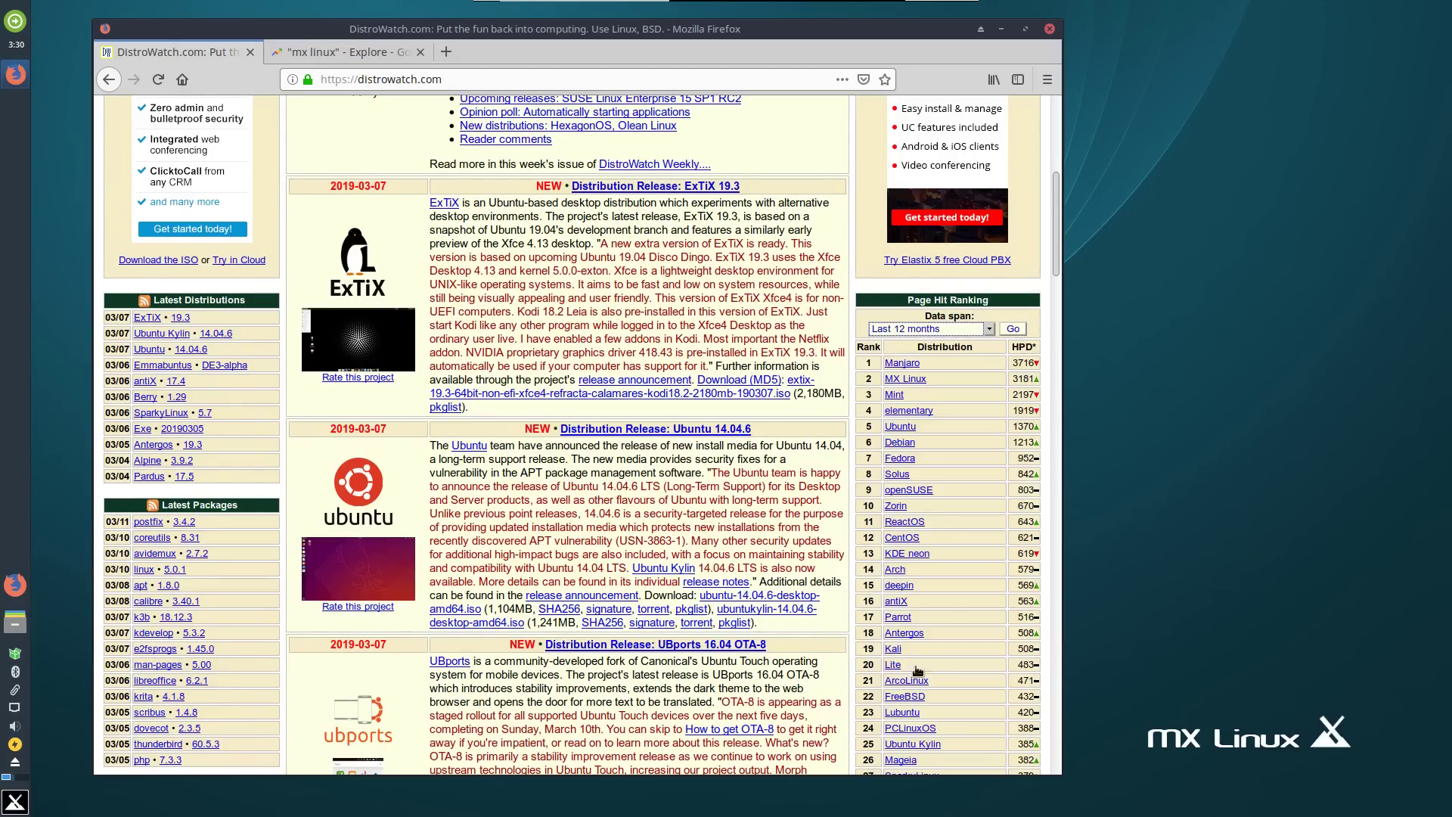
click(1013, 329)
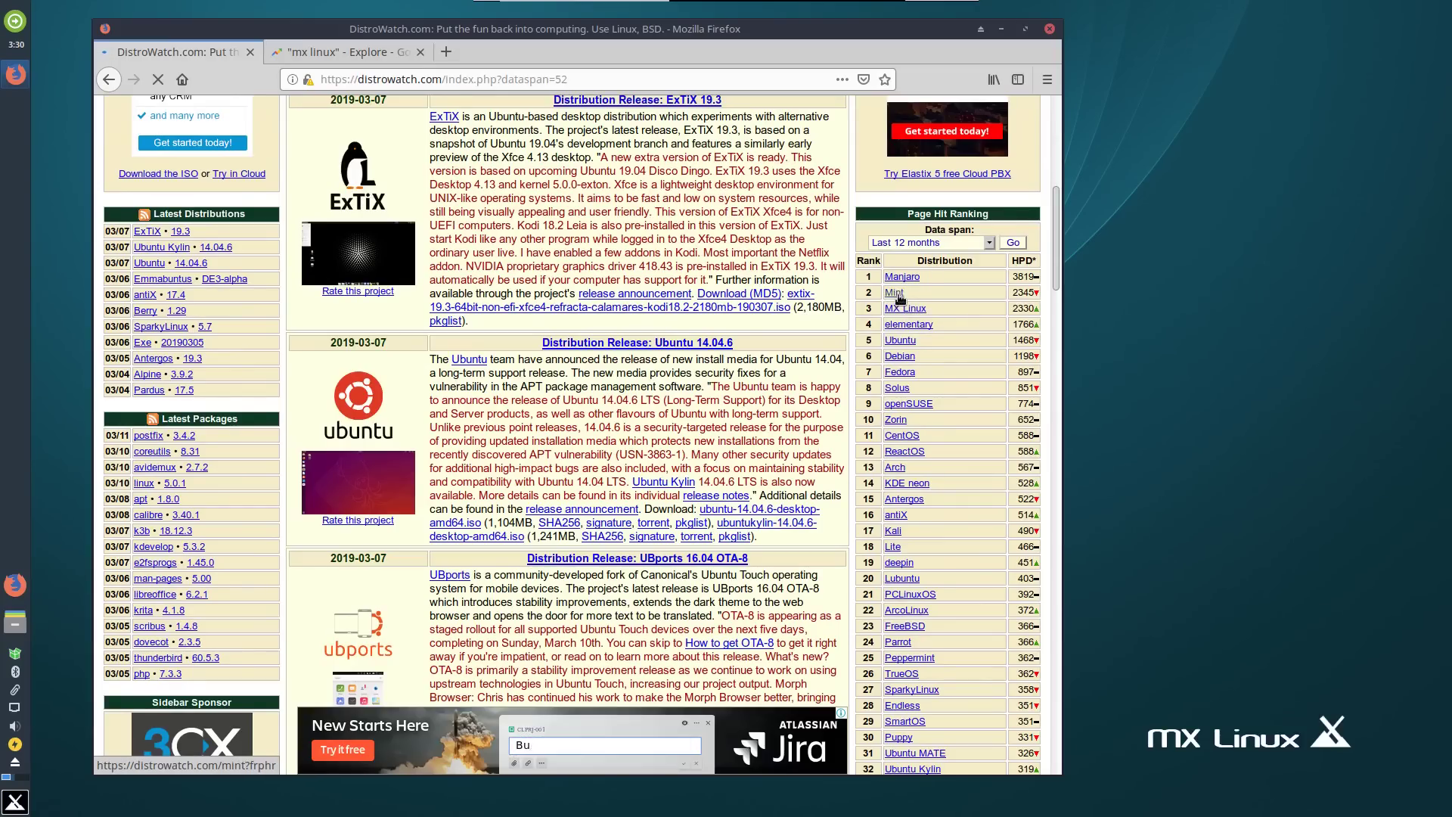
Review the 'mx linux' interest-over-time chart in Google Trends, then close Firefox.
click(347, 52)
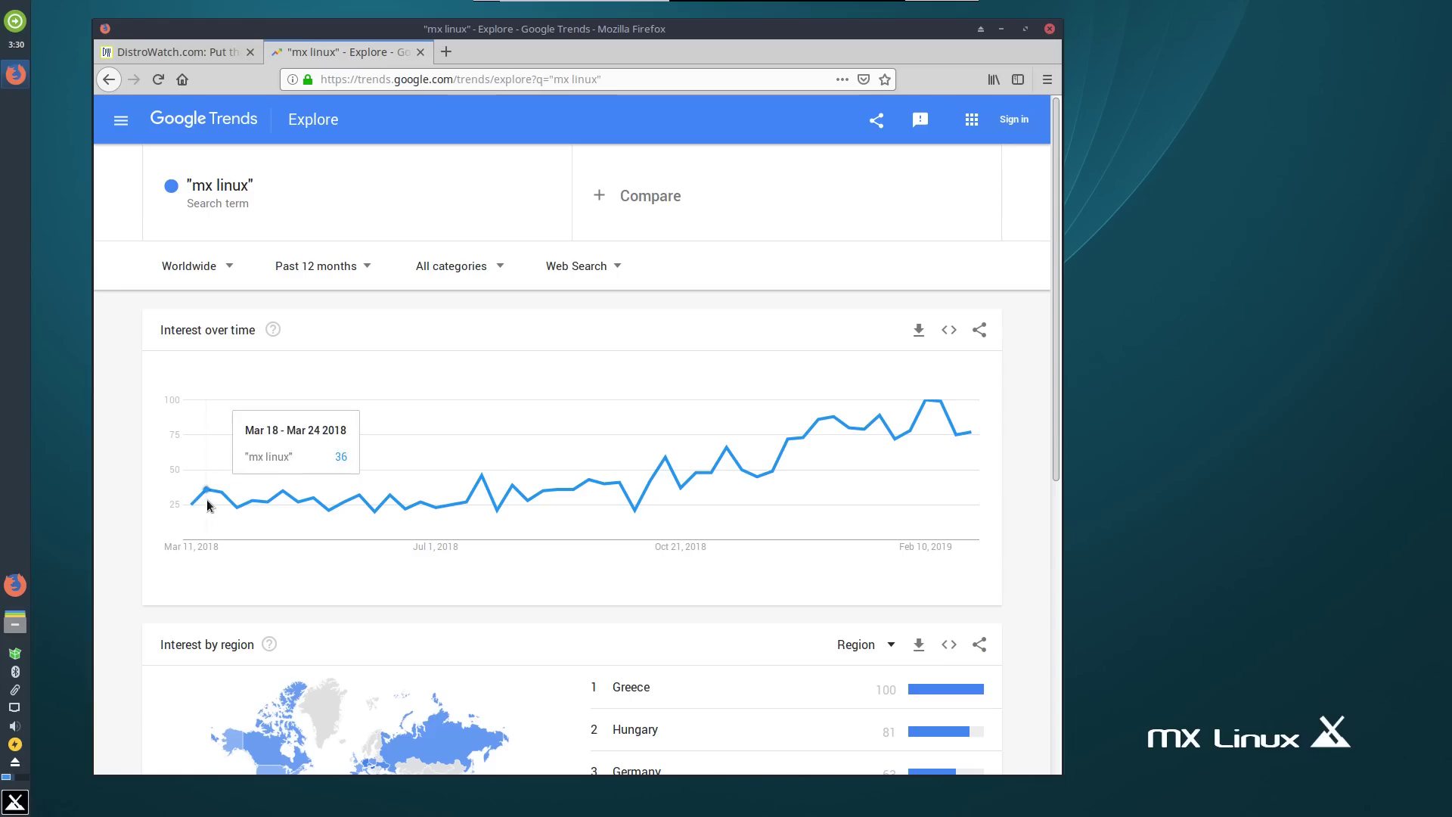
mouse_move(270, 505)
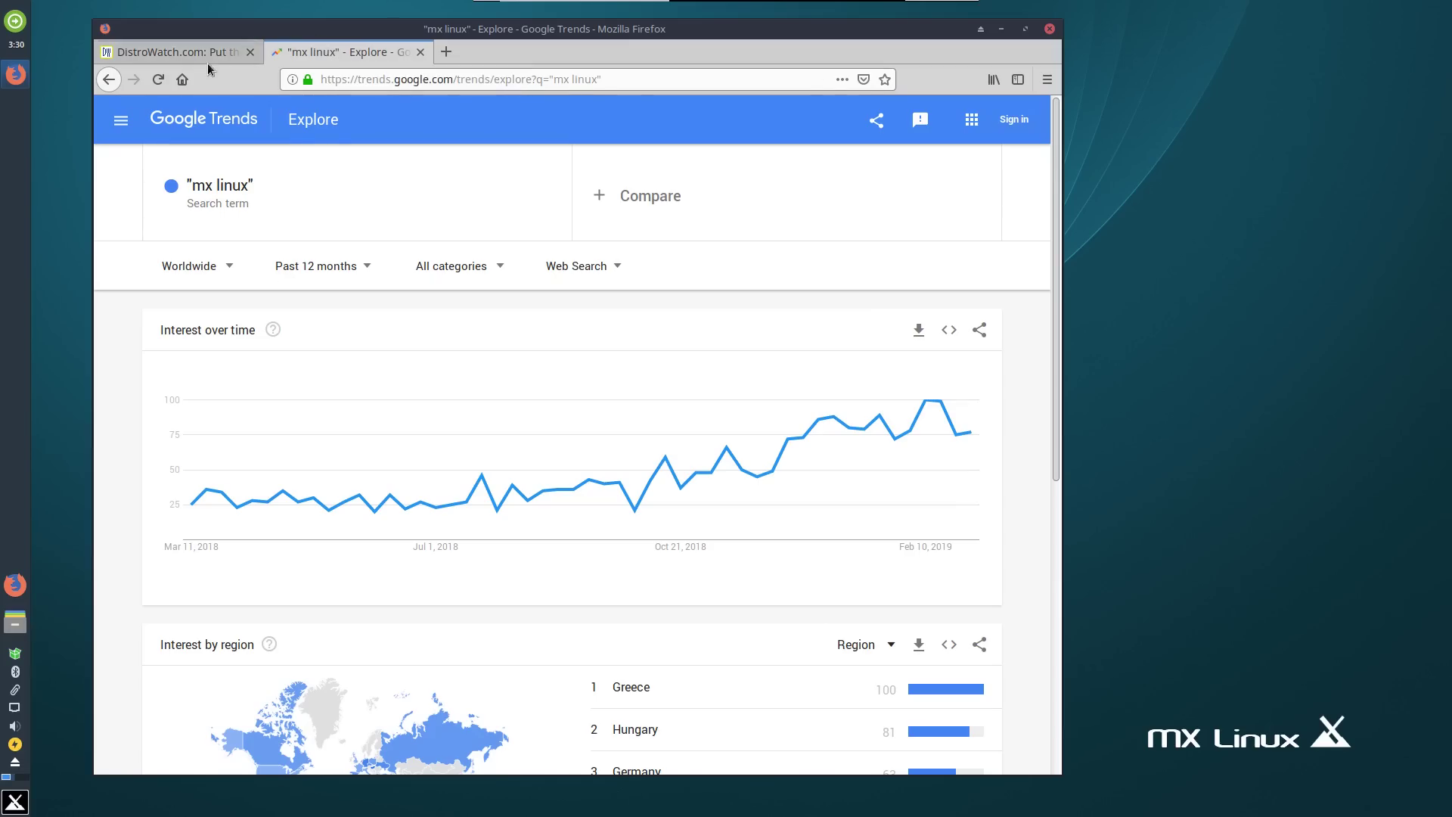
click(1049, 28)
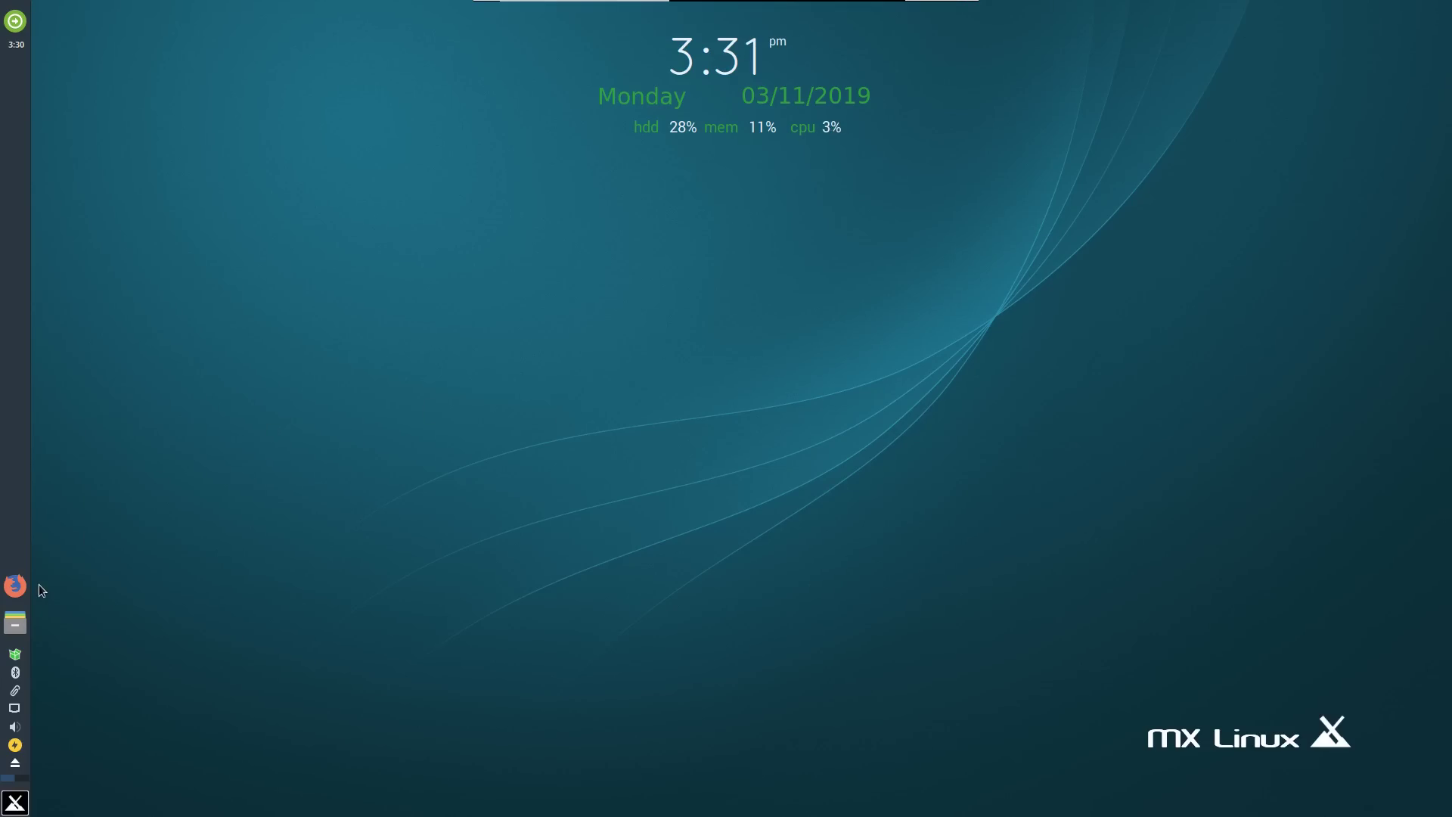
Open the file manager on the home folder and centre its window on screen.
click(17, 624)
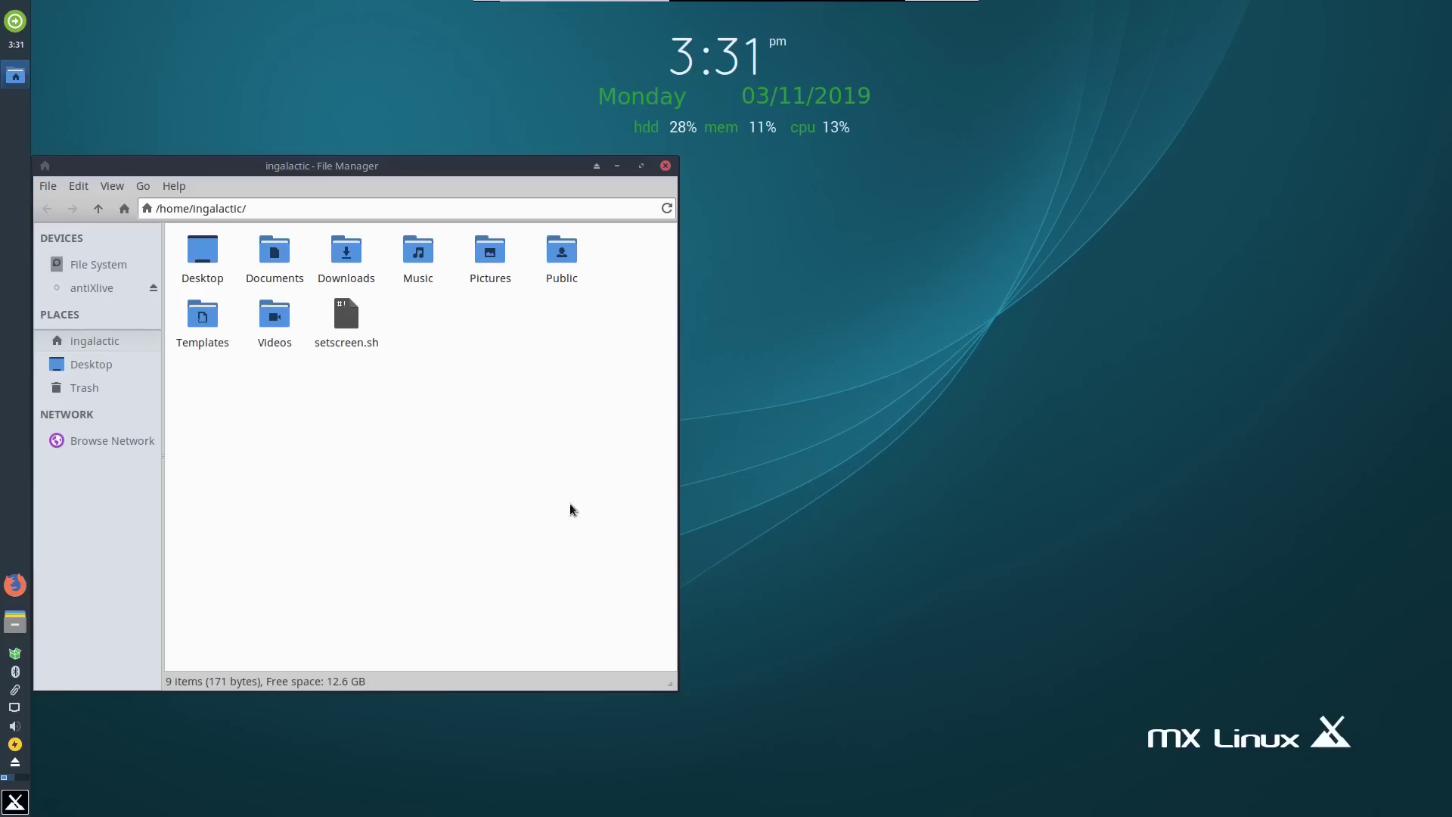
drag(298, 165, 714, 168)
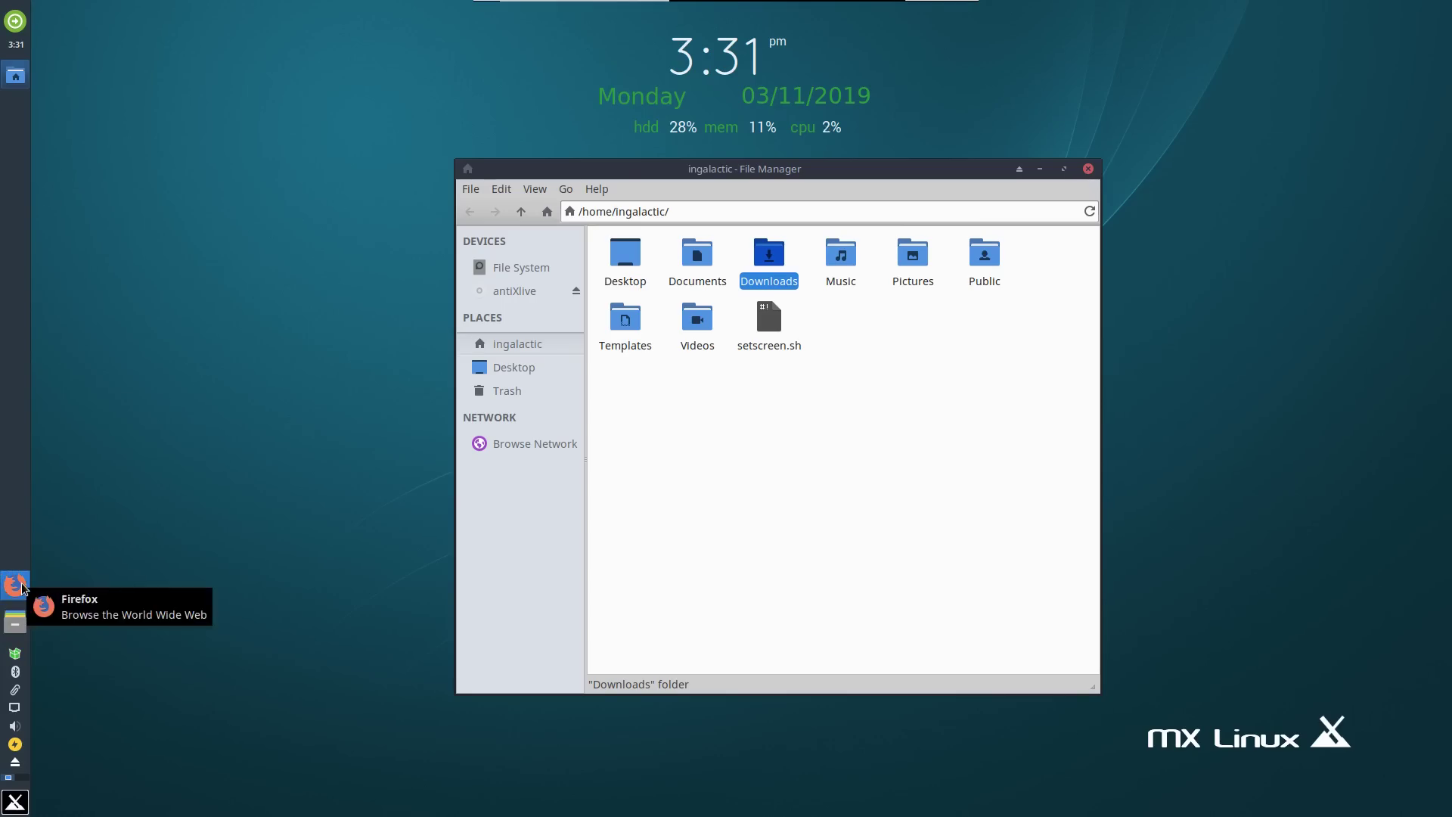
Browse the MX Tools category in the Whisker Menu and launch MX Tools.
click(8, 798)
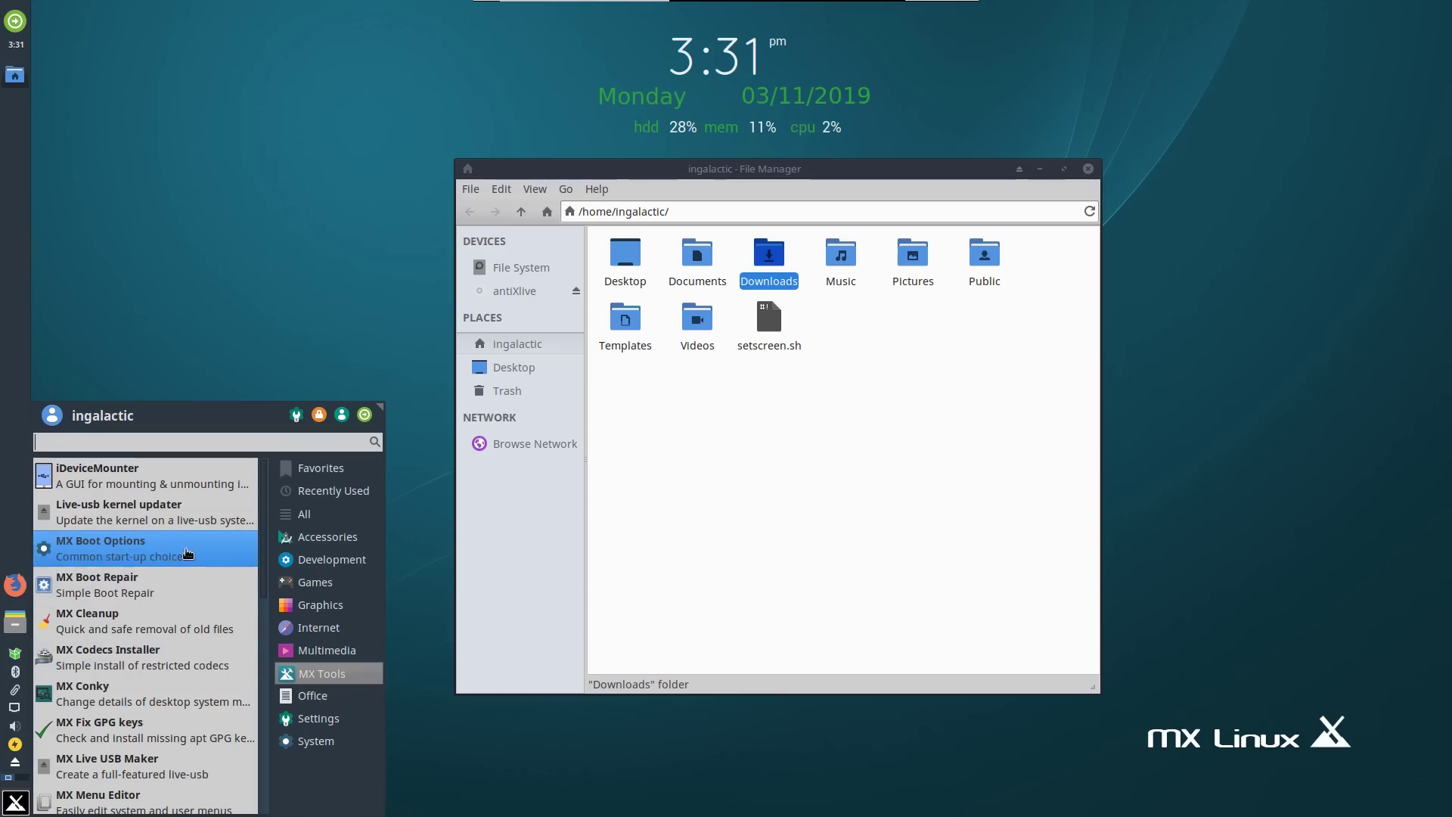
scroll(182, 575, down, 5)
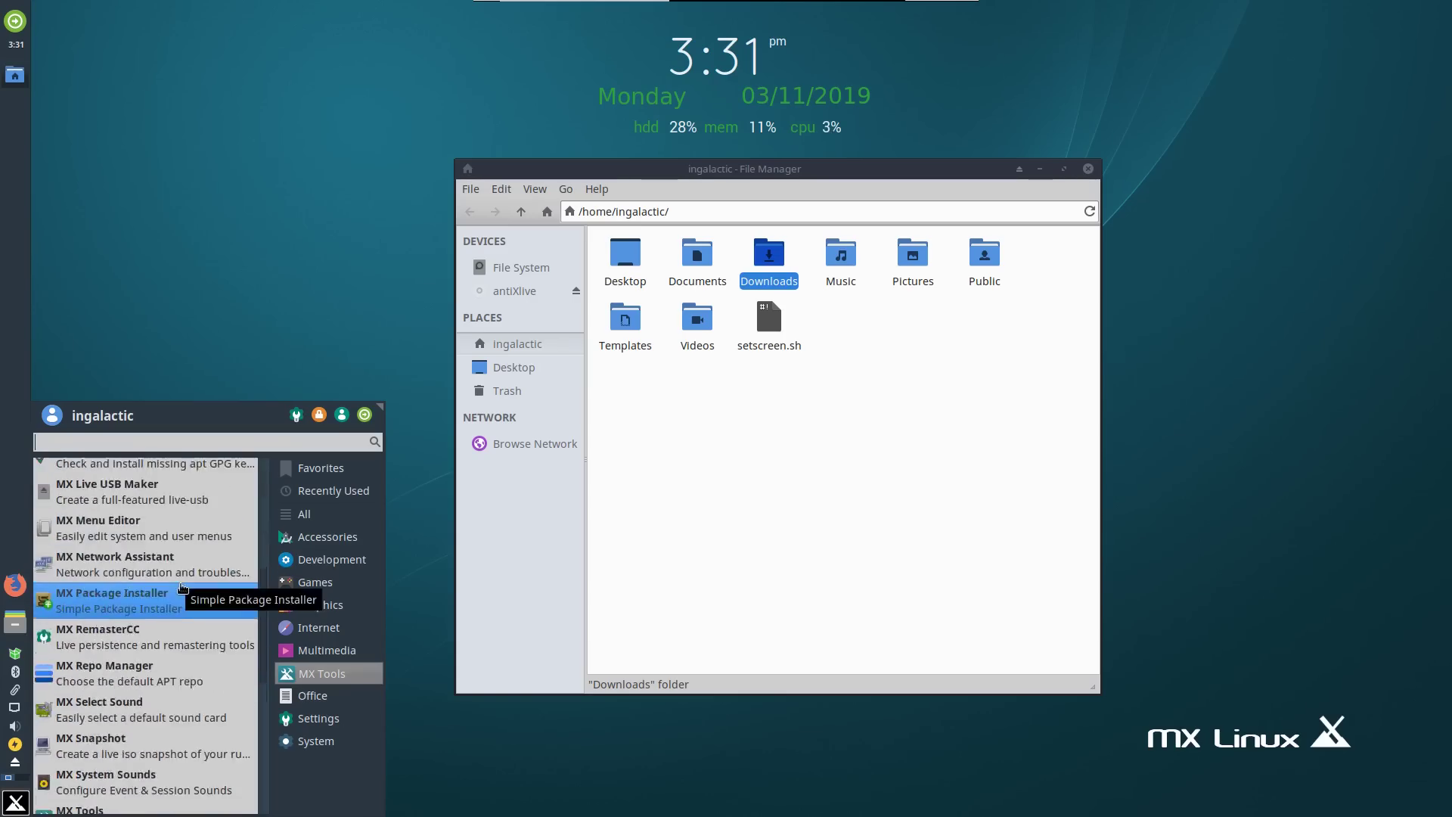
scroll(182, 590, down, 3)
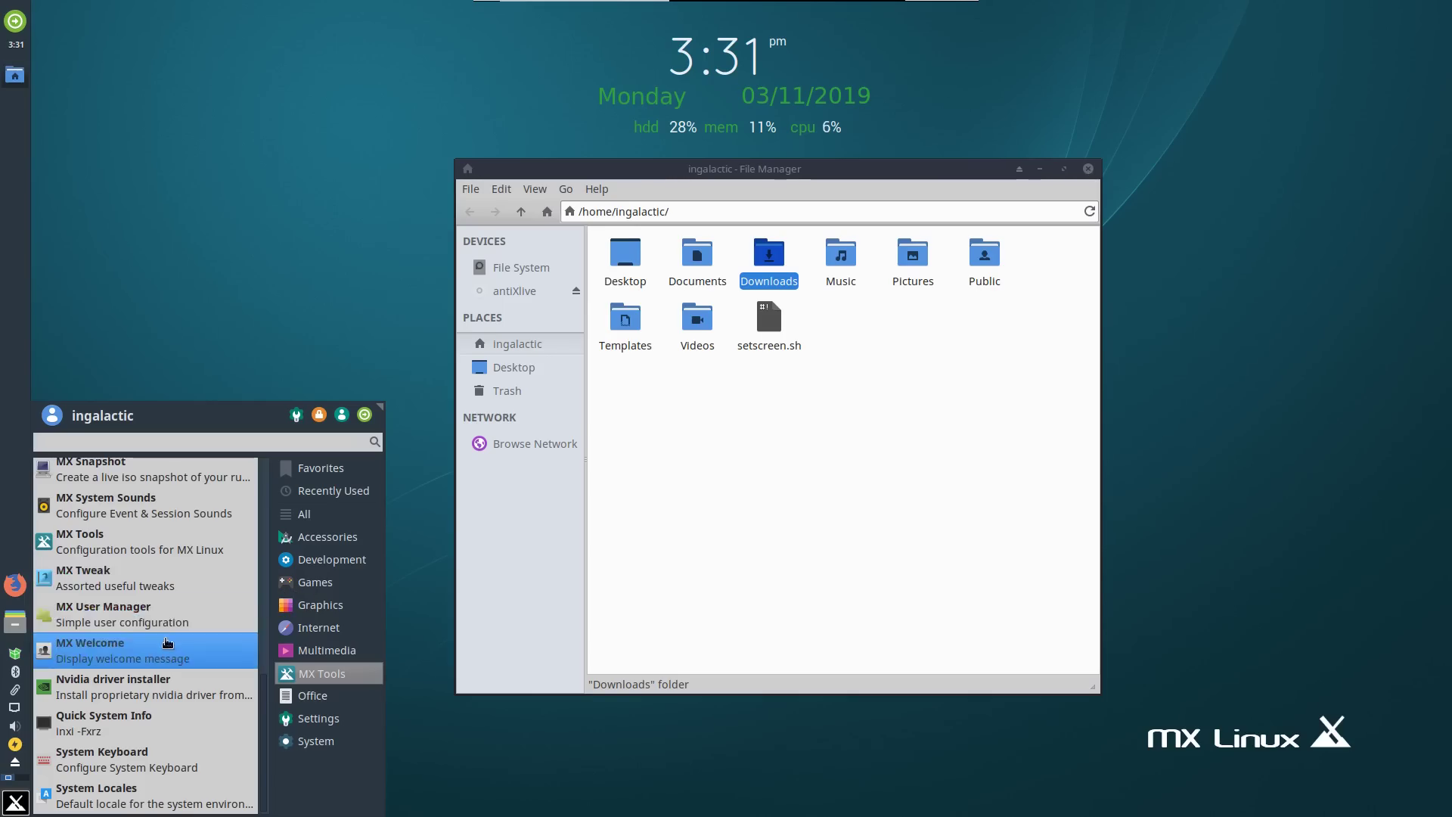
scroll(171, 641, up, 5)
scroll(168, 643, up, 3)
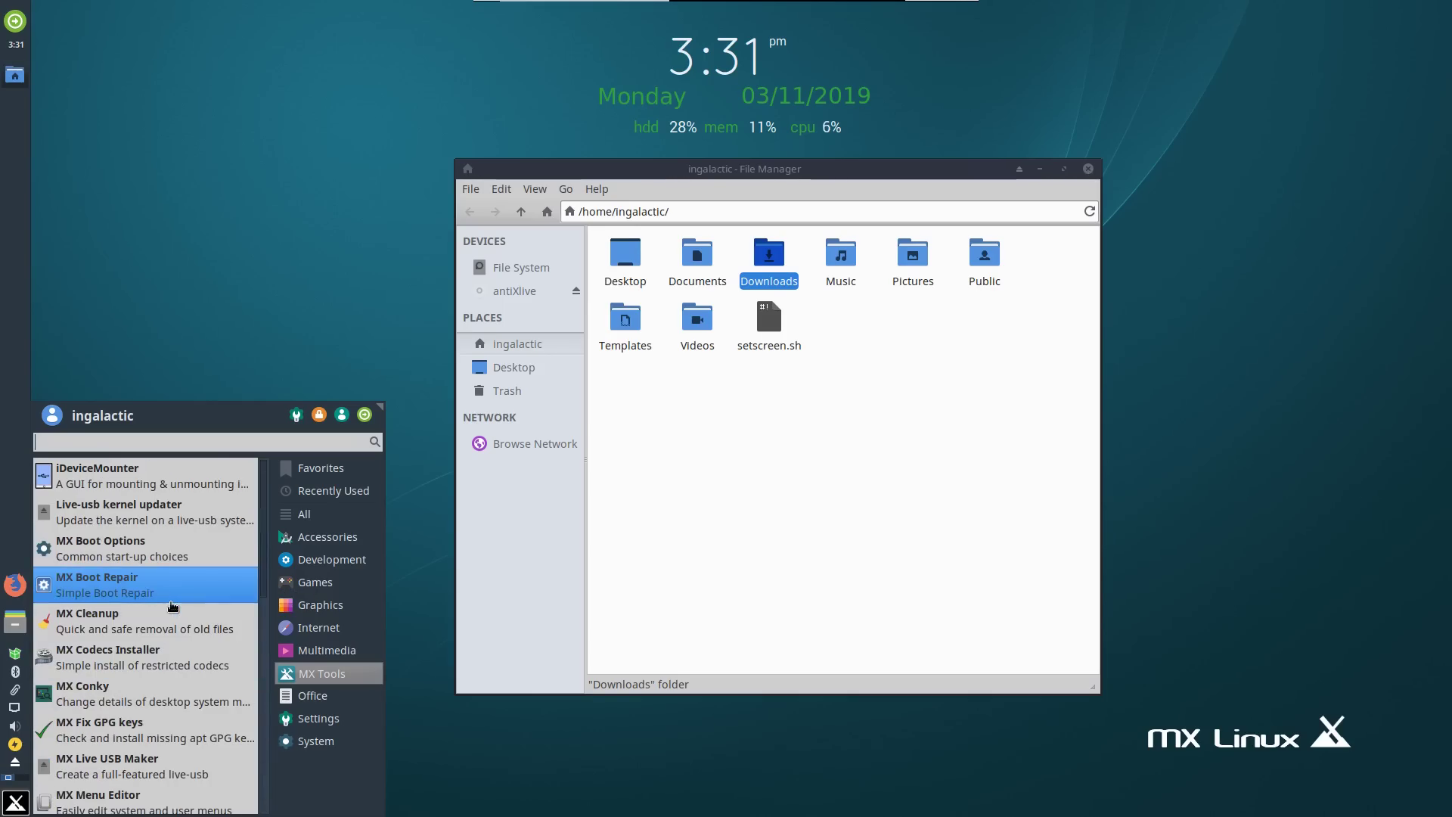
scroll(166, 522, down, 3)
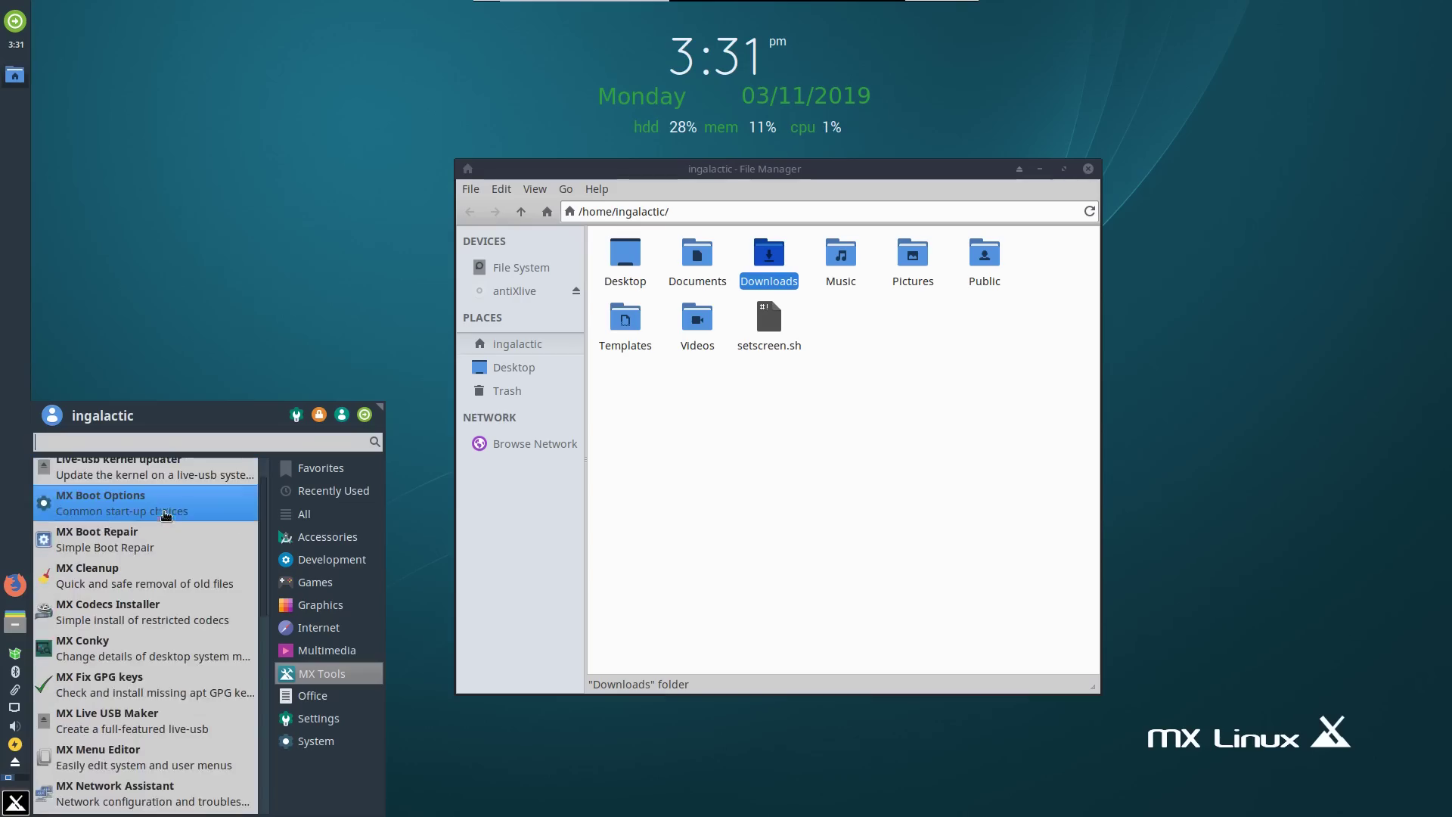
scroll(164, 527, down, 3)
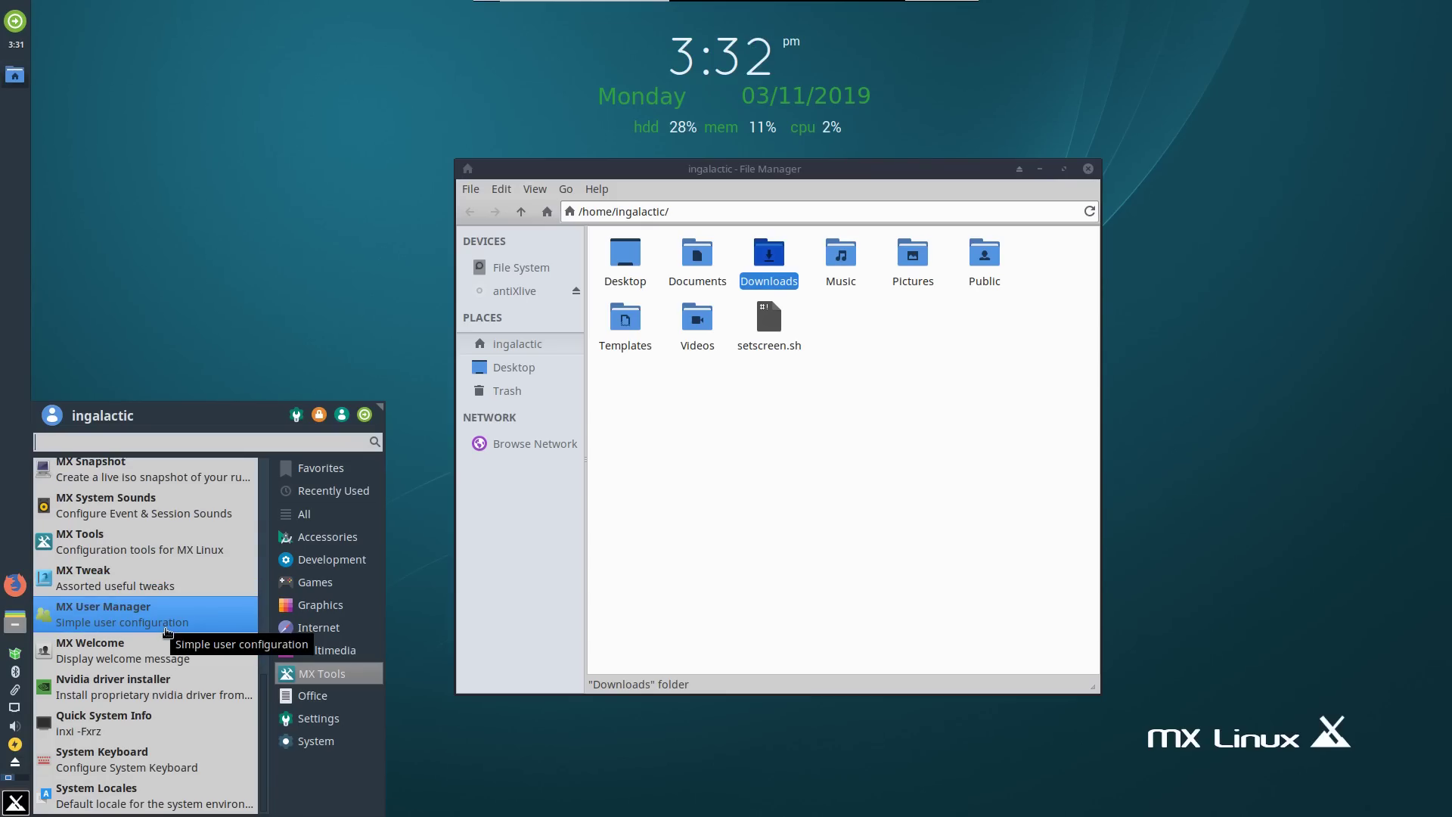
click(168, 546)
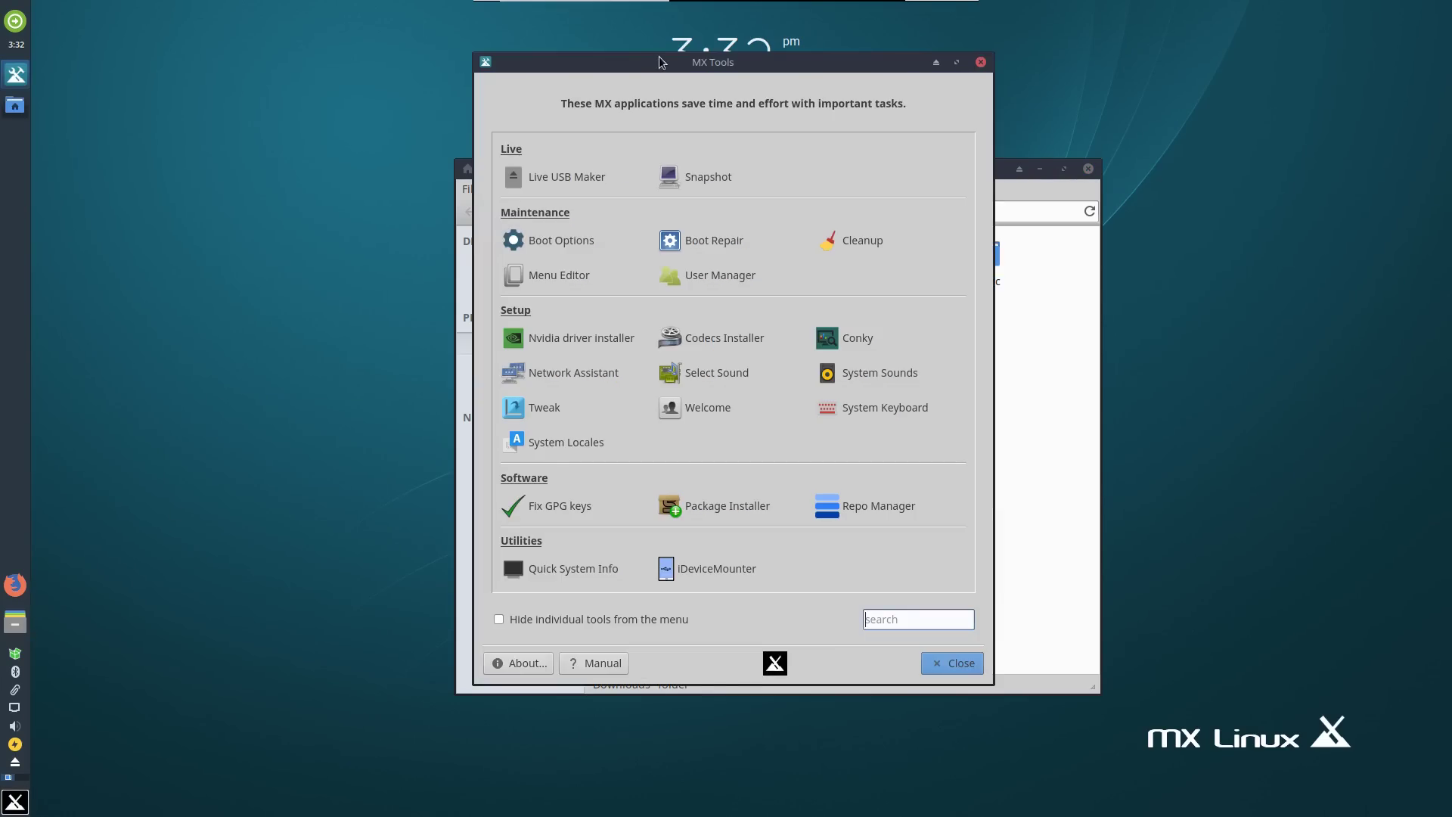
Place MX Tools on the left and the file manager on the right, then reopen the Whisker Menu.
drag(660, 62, 307, 93)
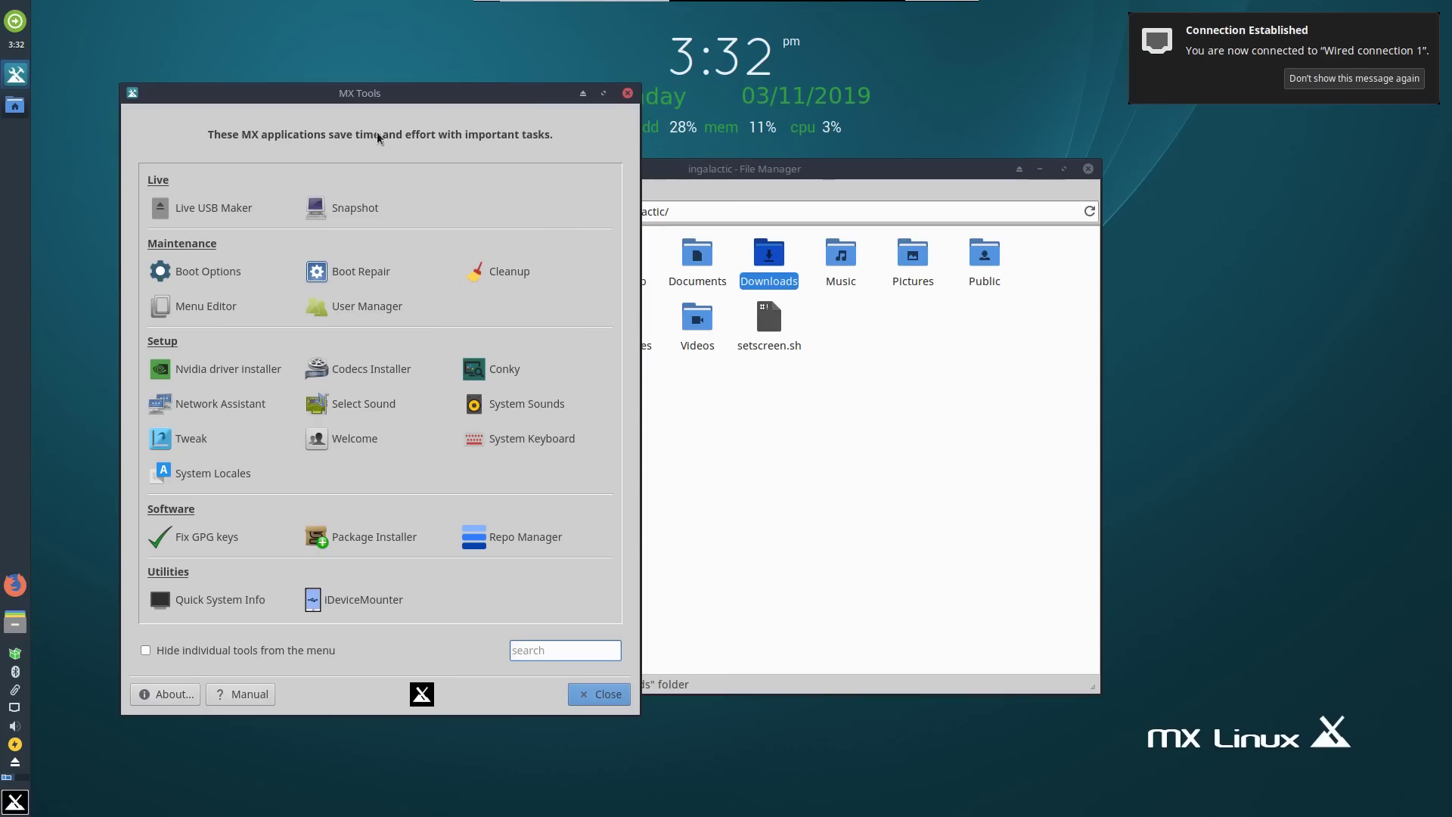
drag(400, 94, 353, 86)
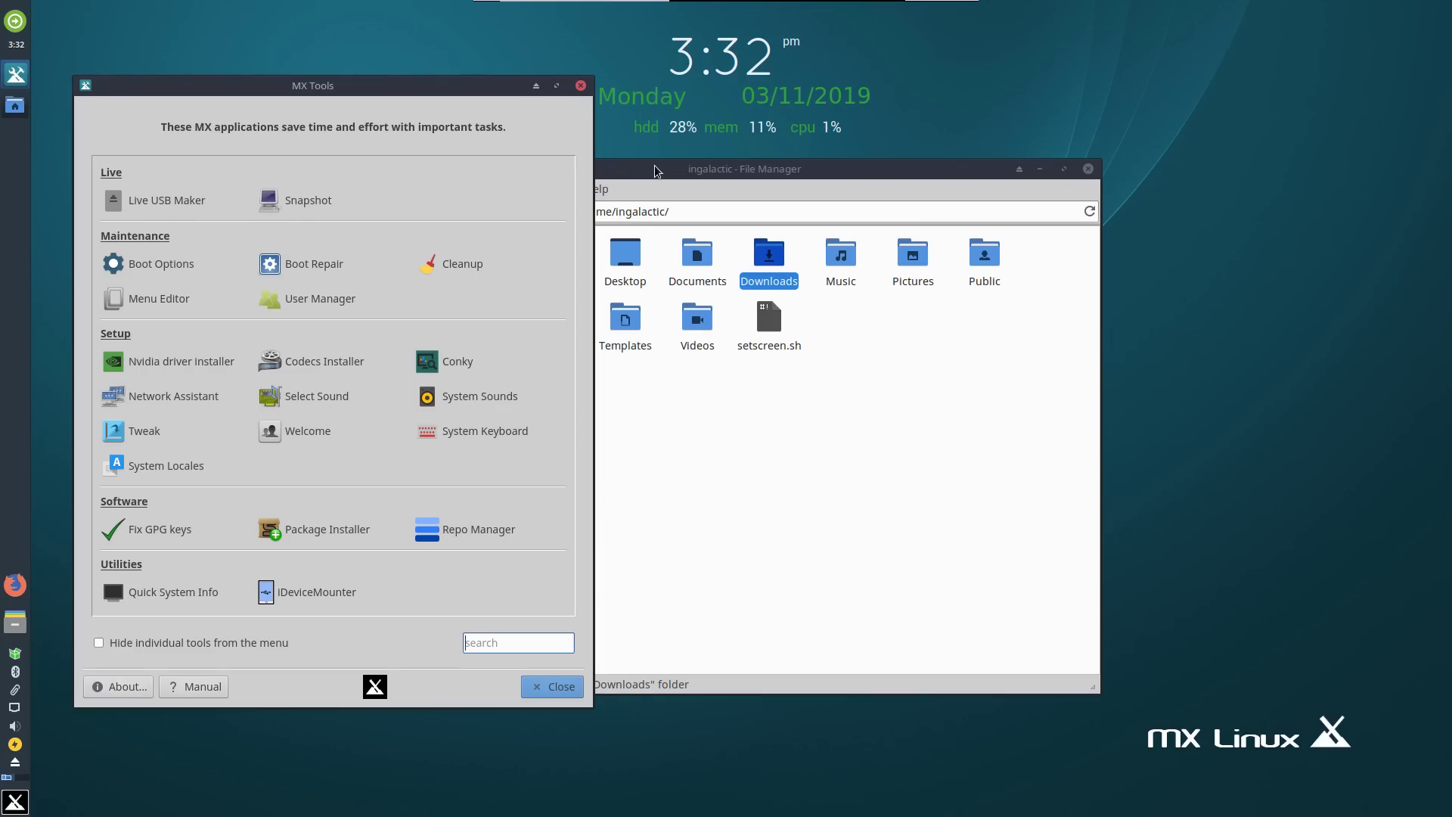
drag(656, 171, 809, 182)
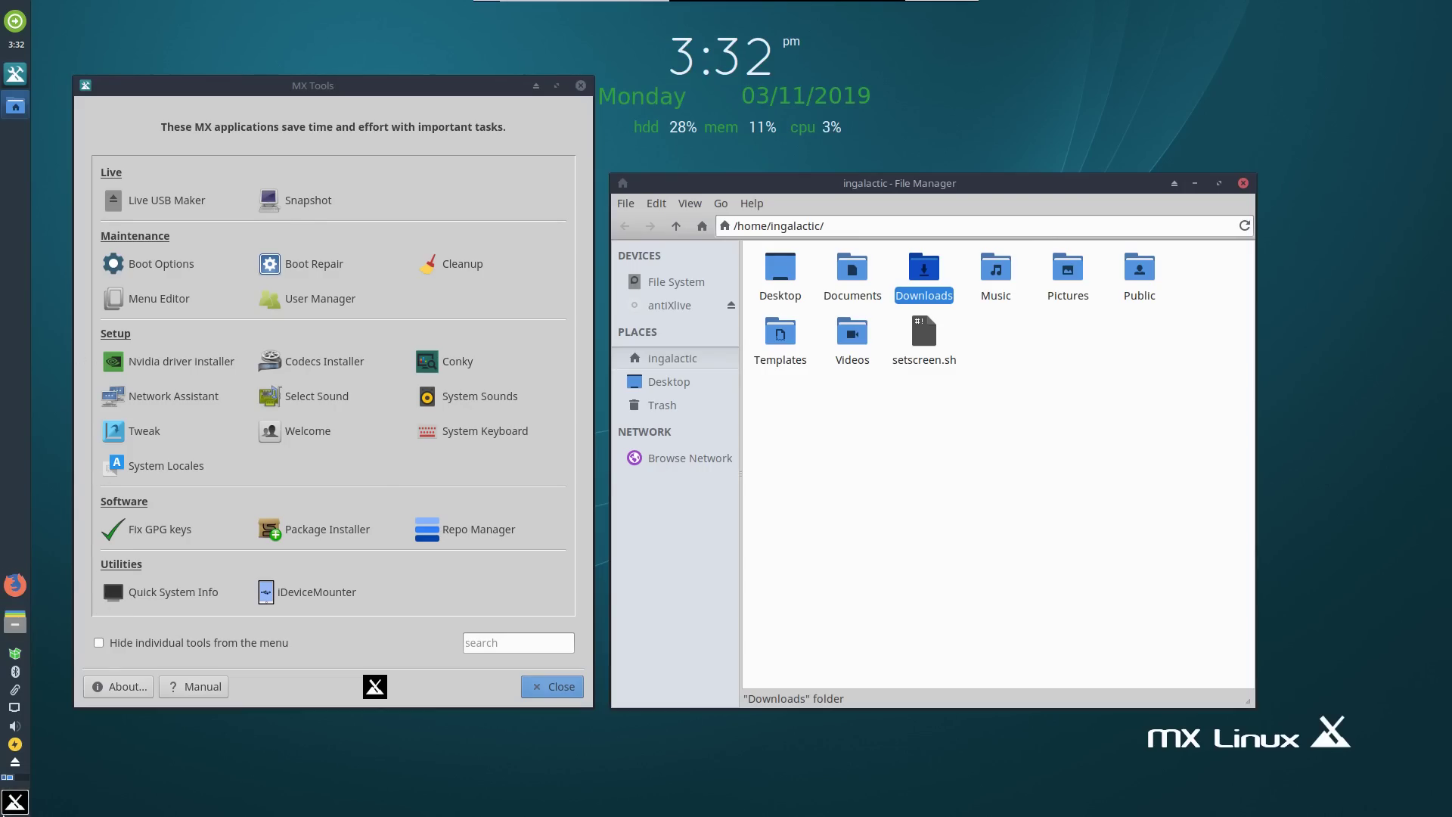
click(15, 800)
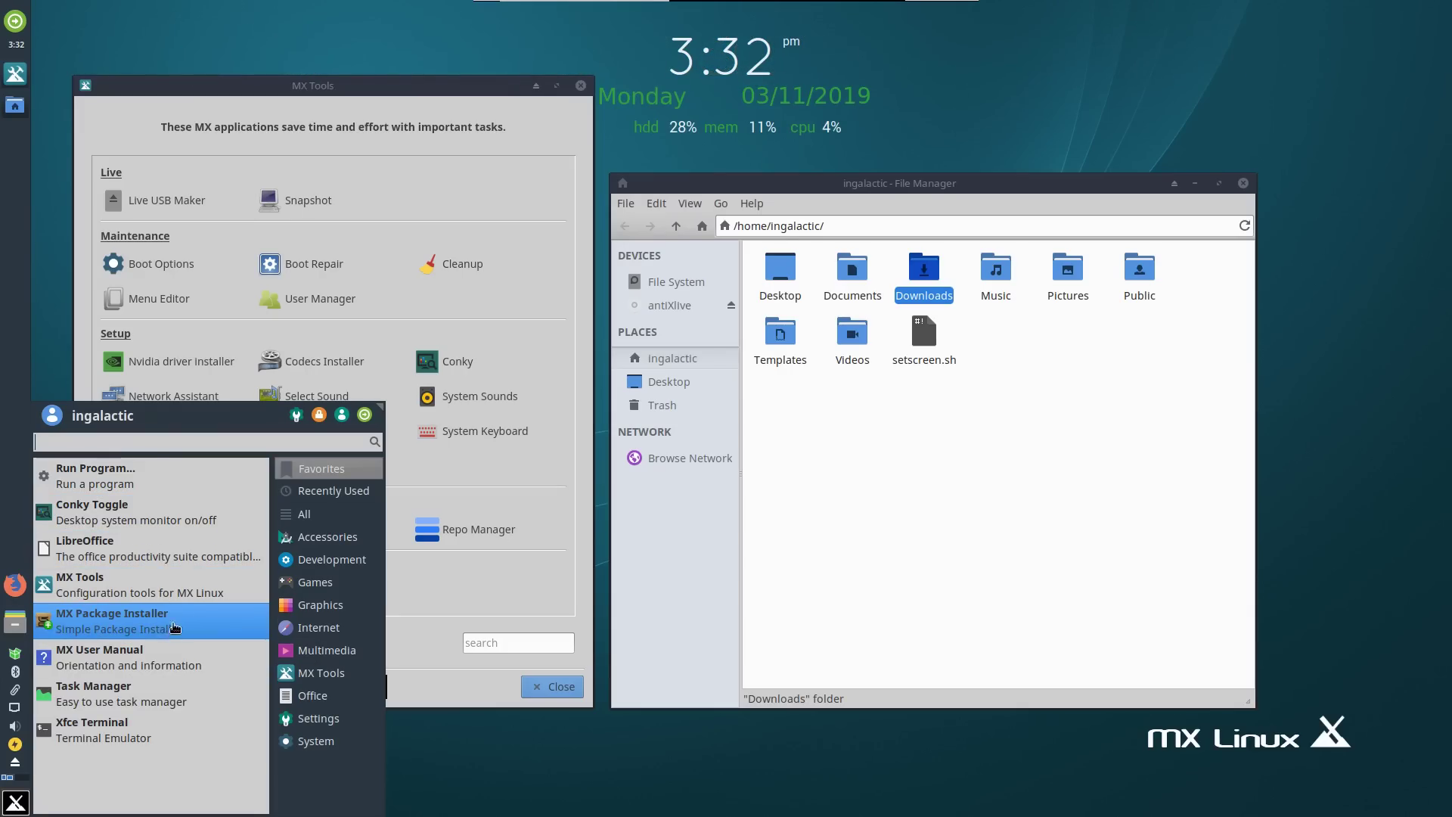
Open the MX User Manual and scroll through its pages.
click(160, 662)
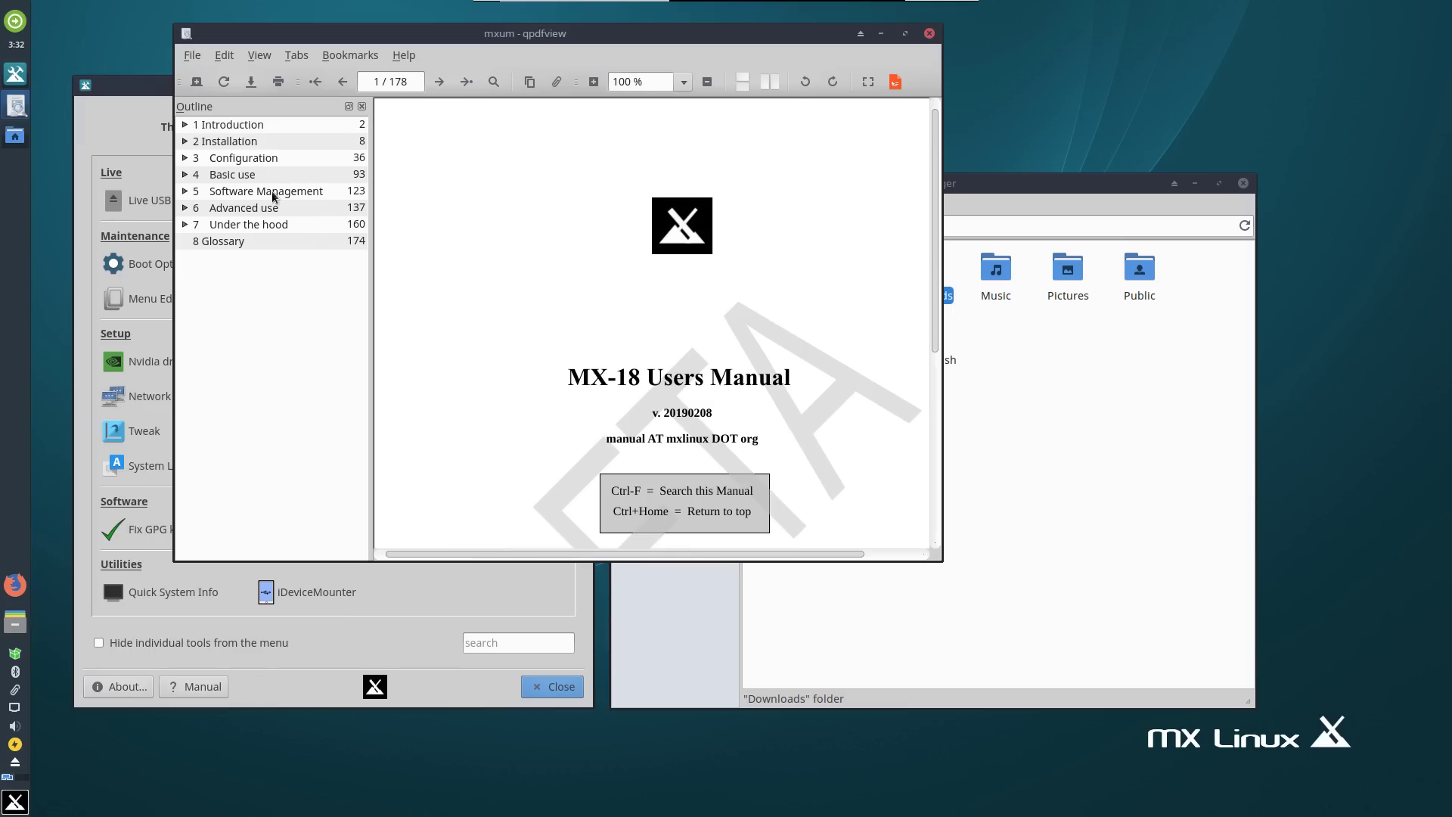
scroll(601, 306, down, 5)
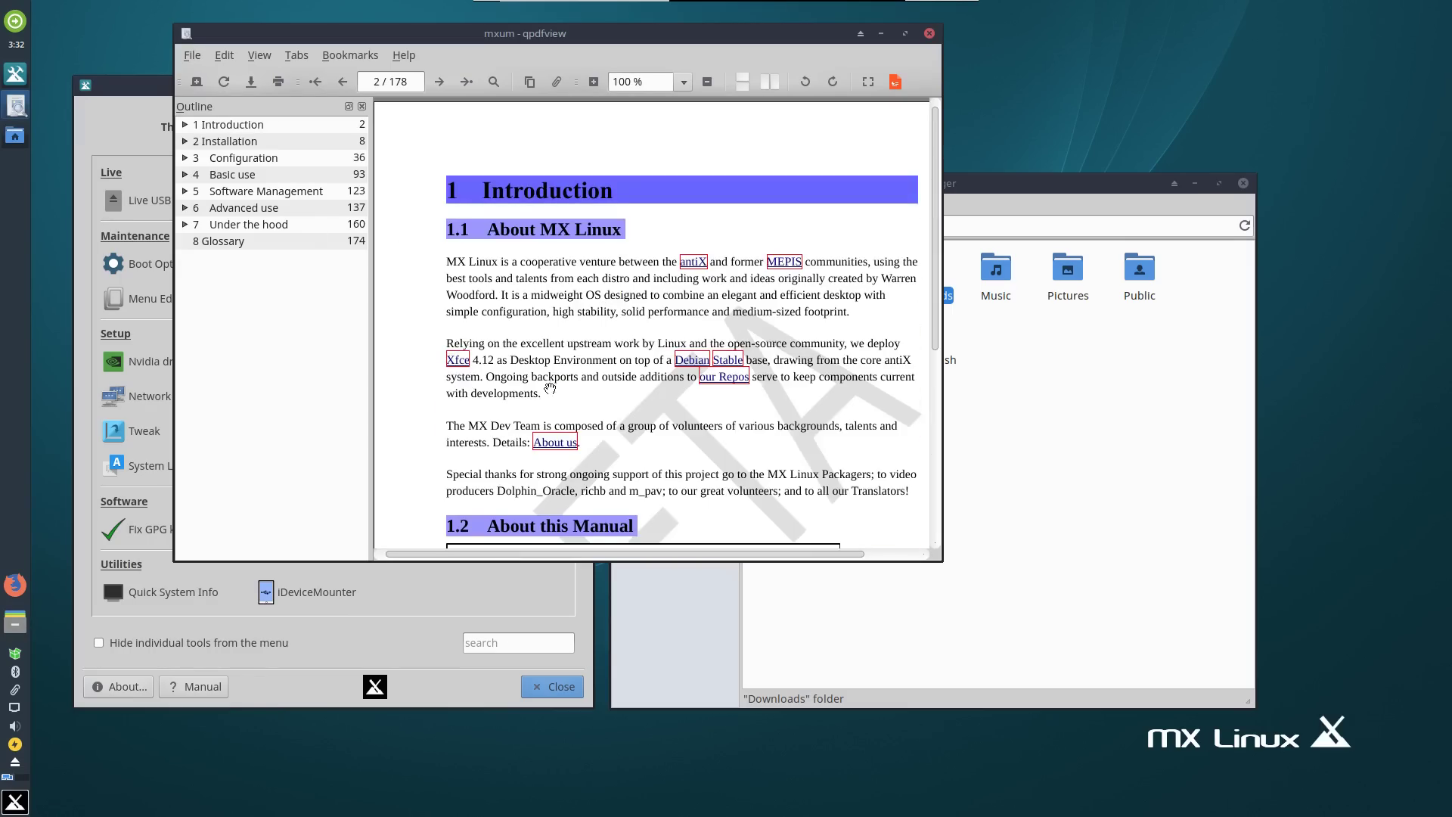
scroll(552, 388, down, 5)
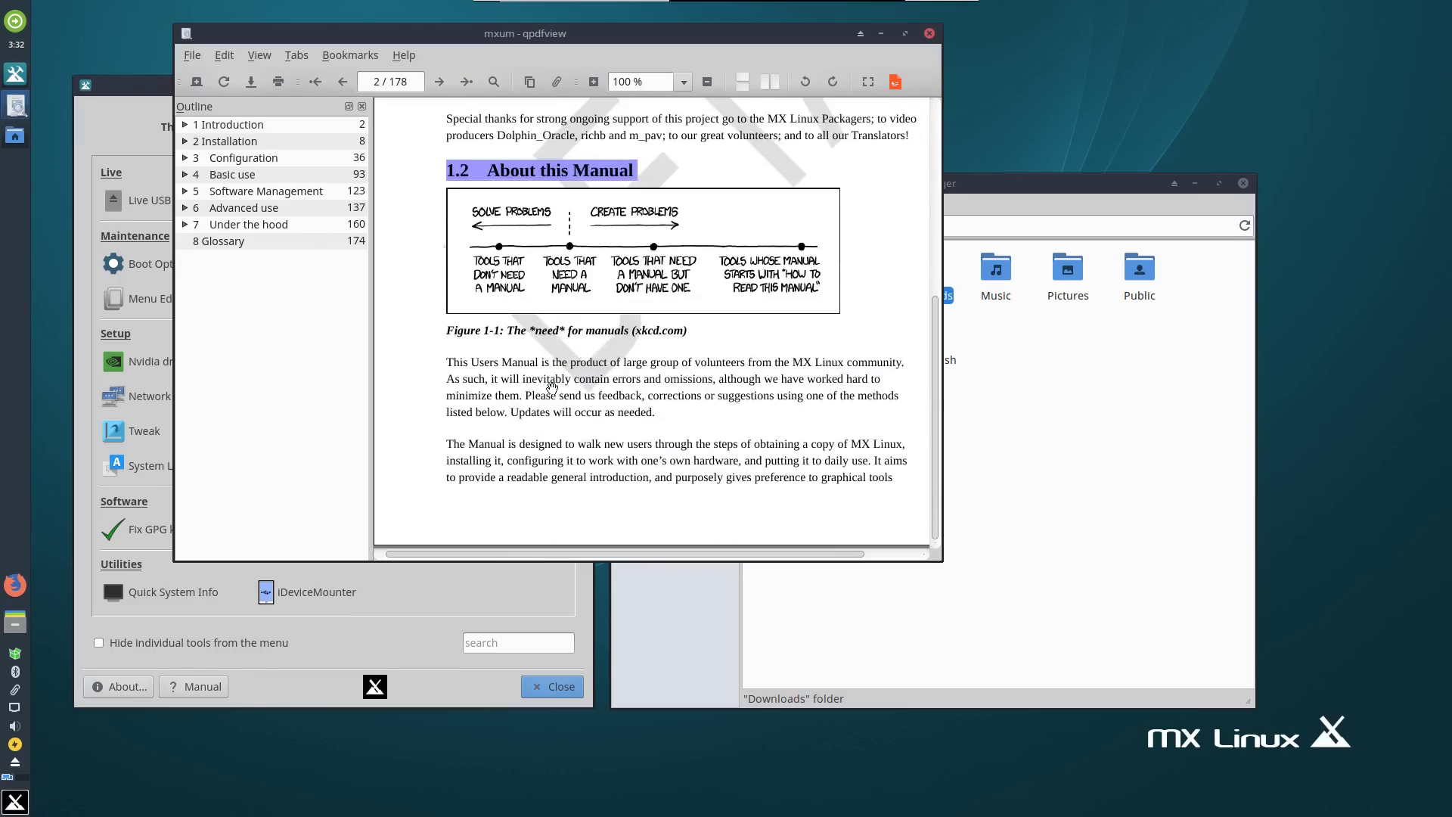
scroll(552, 388, down, 8)
scroll(552, 388, down, 4)
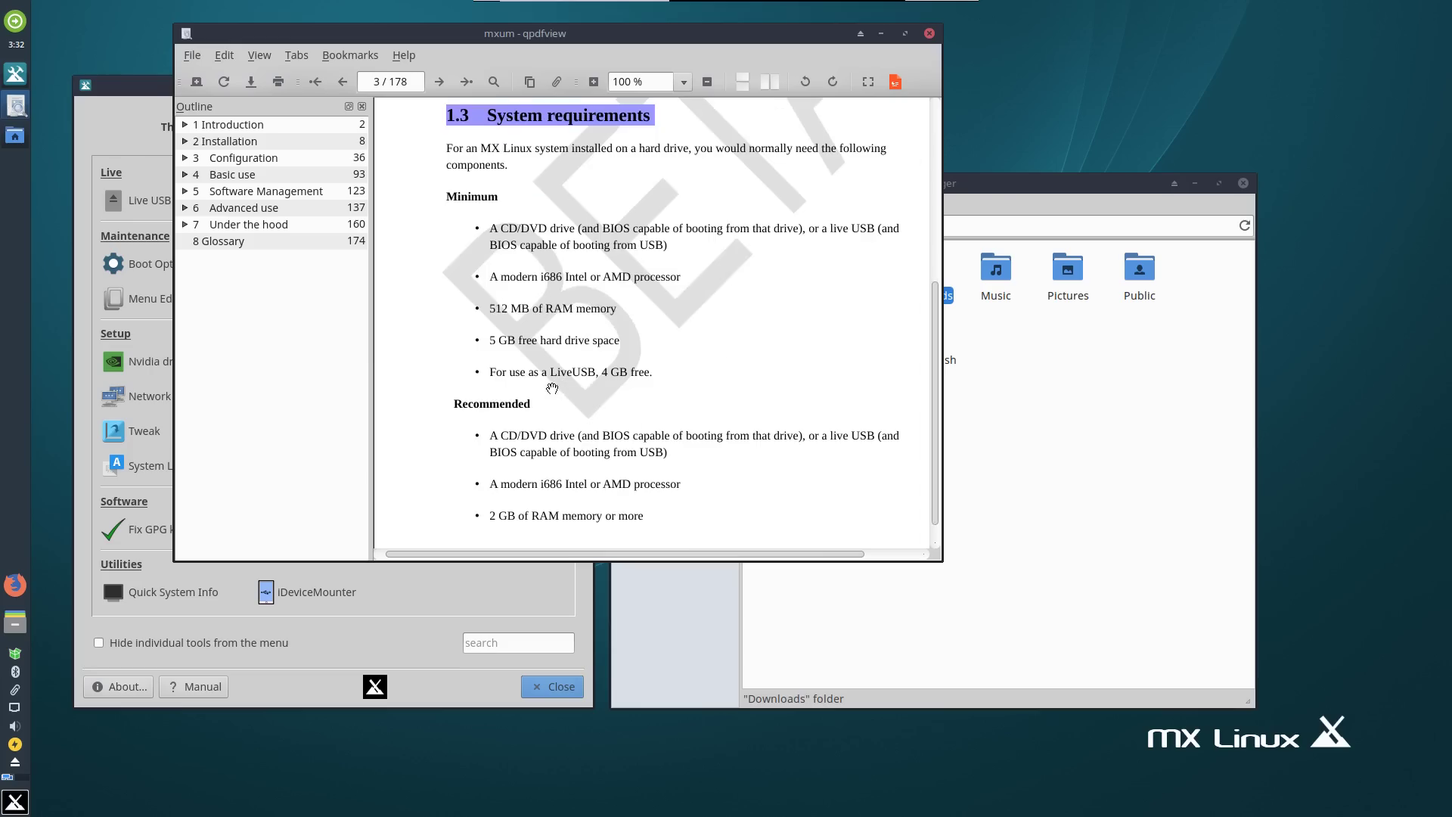
scroll(553, 388, down, 7)
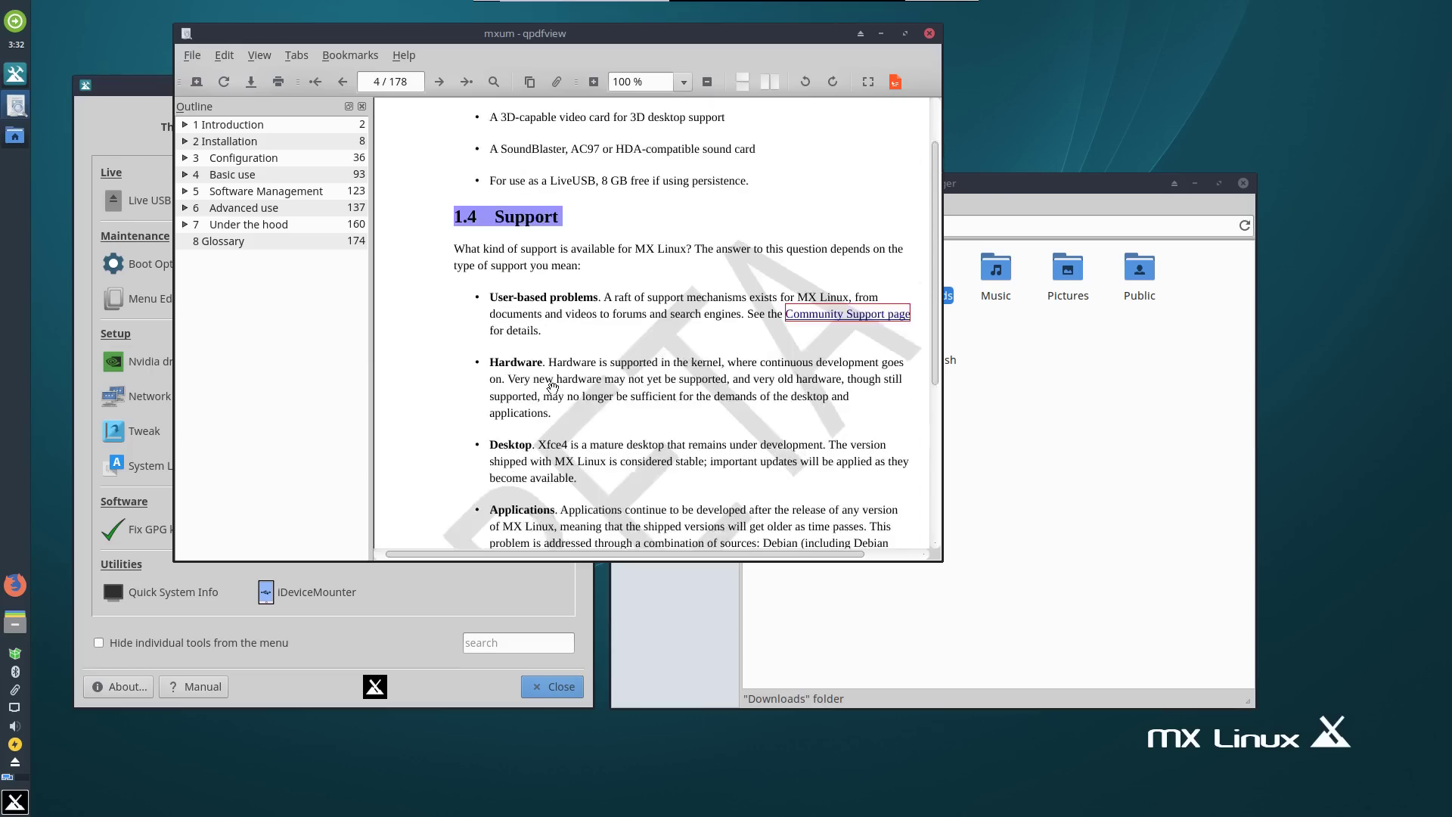
scroll(552, 388, down, 10)
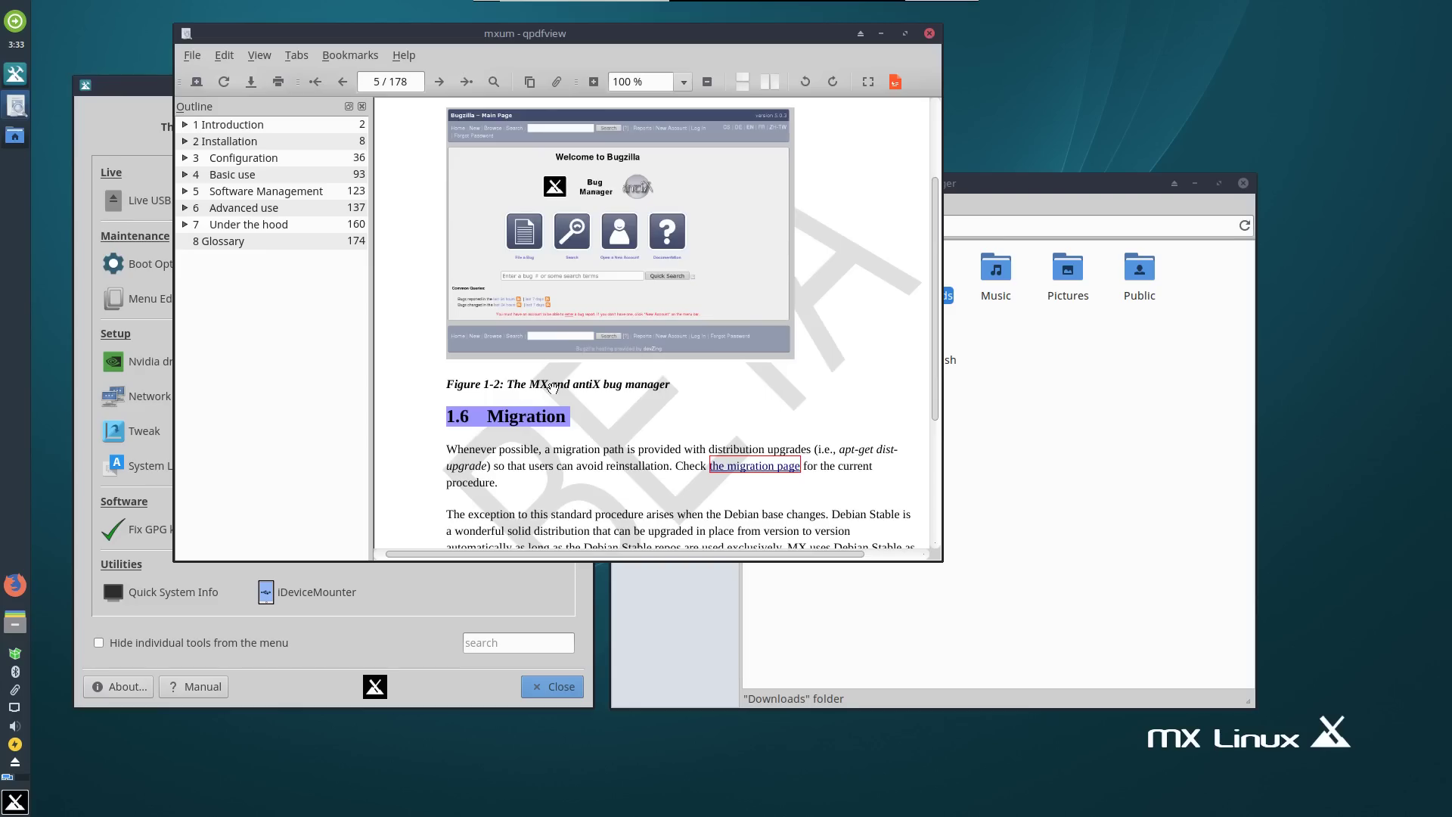
scroll(552, 388, down, 3)
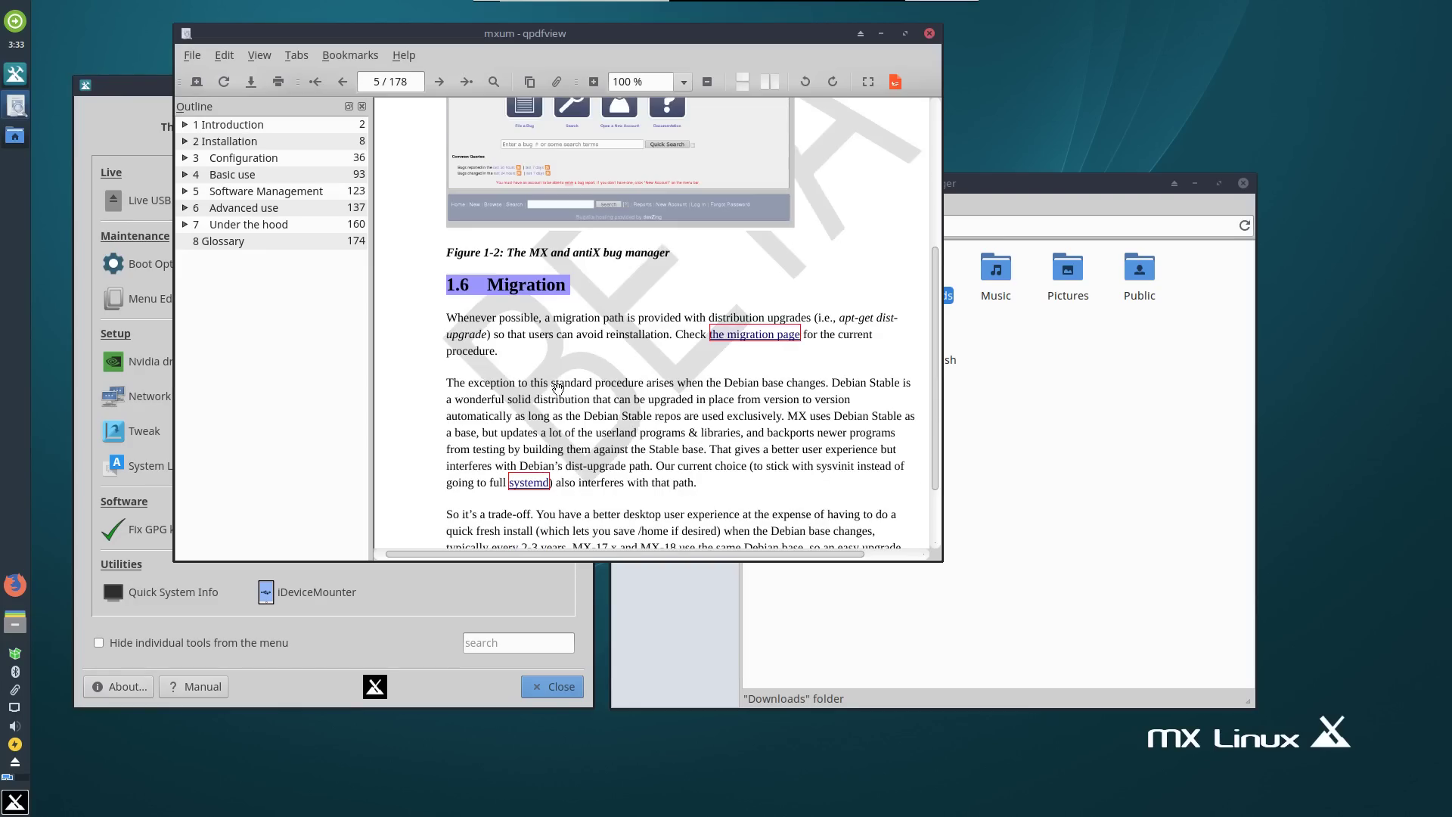
scroll(558, 388, down, 10)
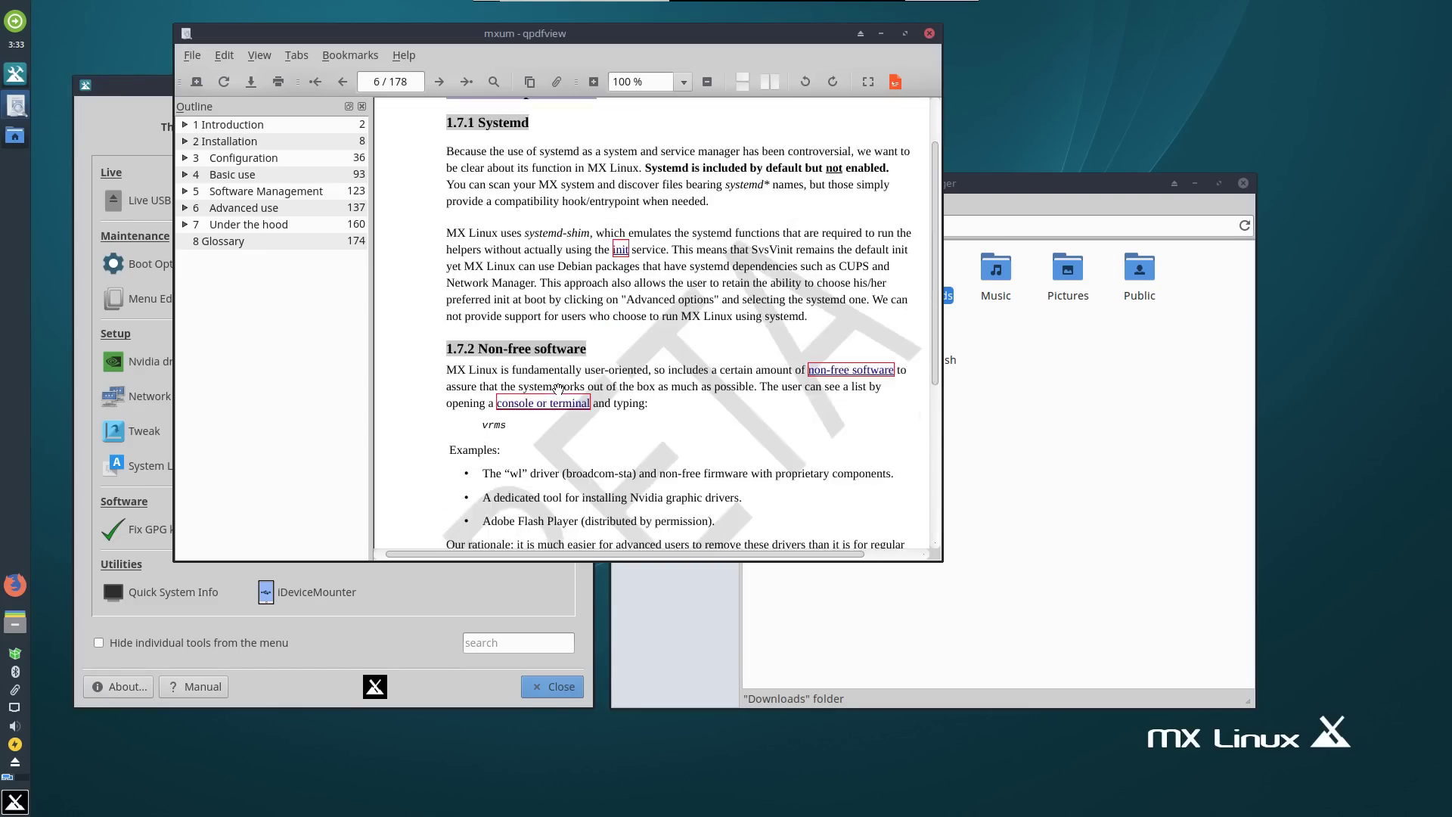
scroll(558, 388, down, 7)
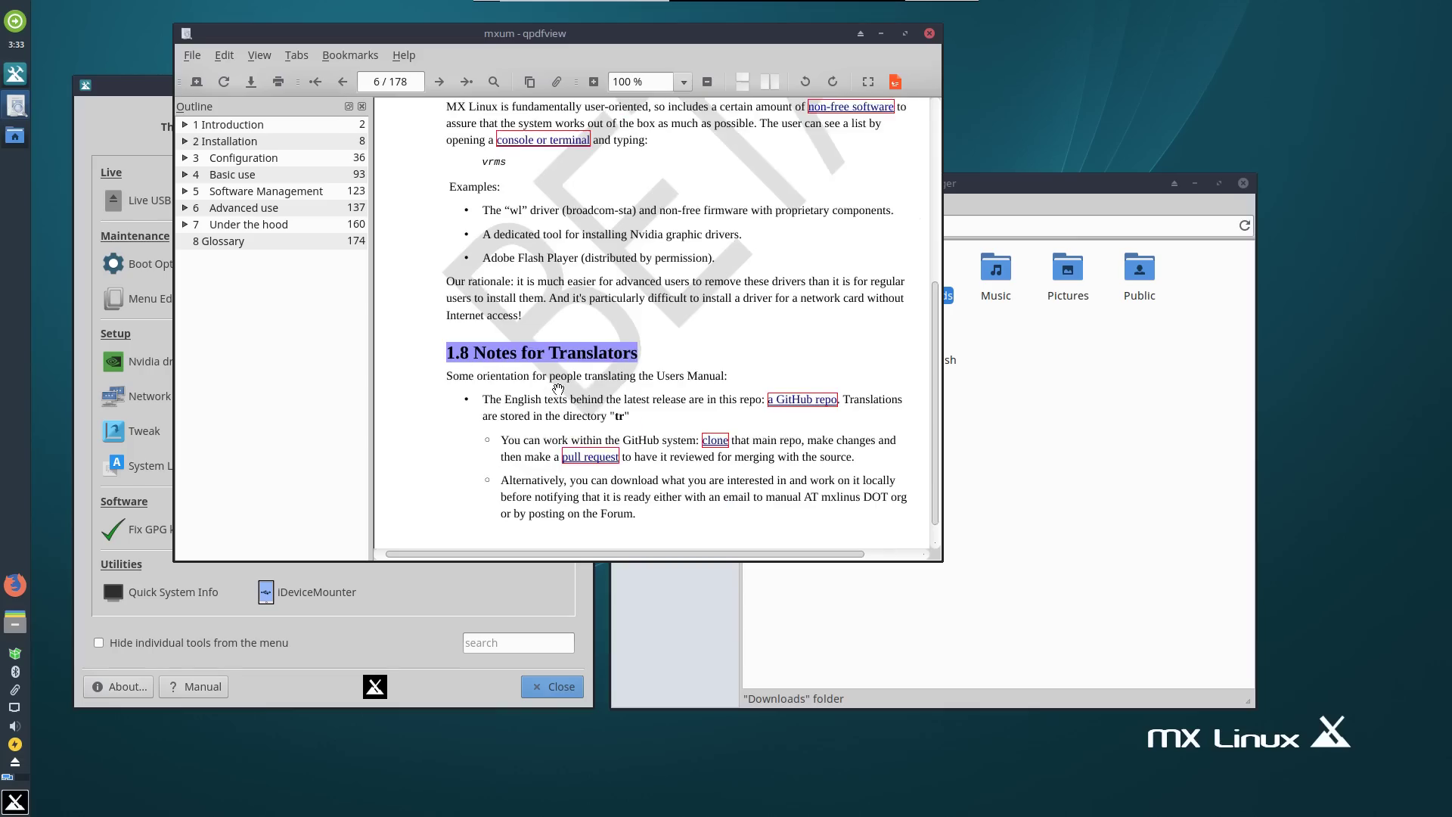
scroll(557, 388, down, 12)
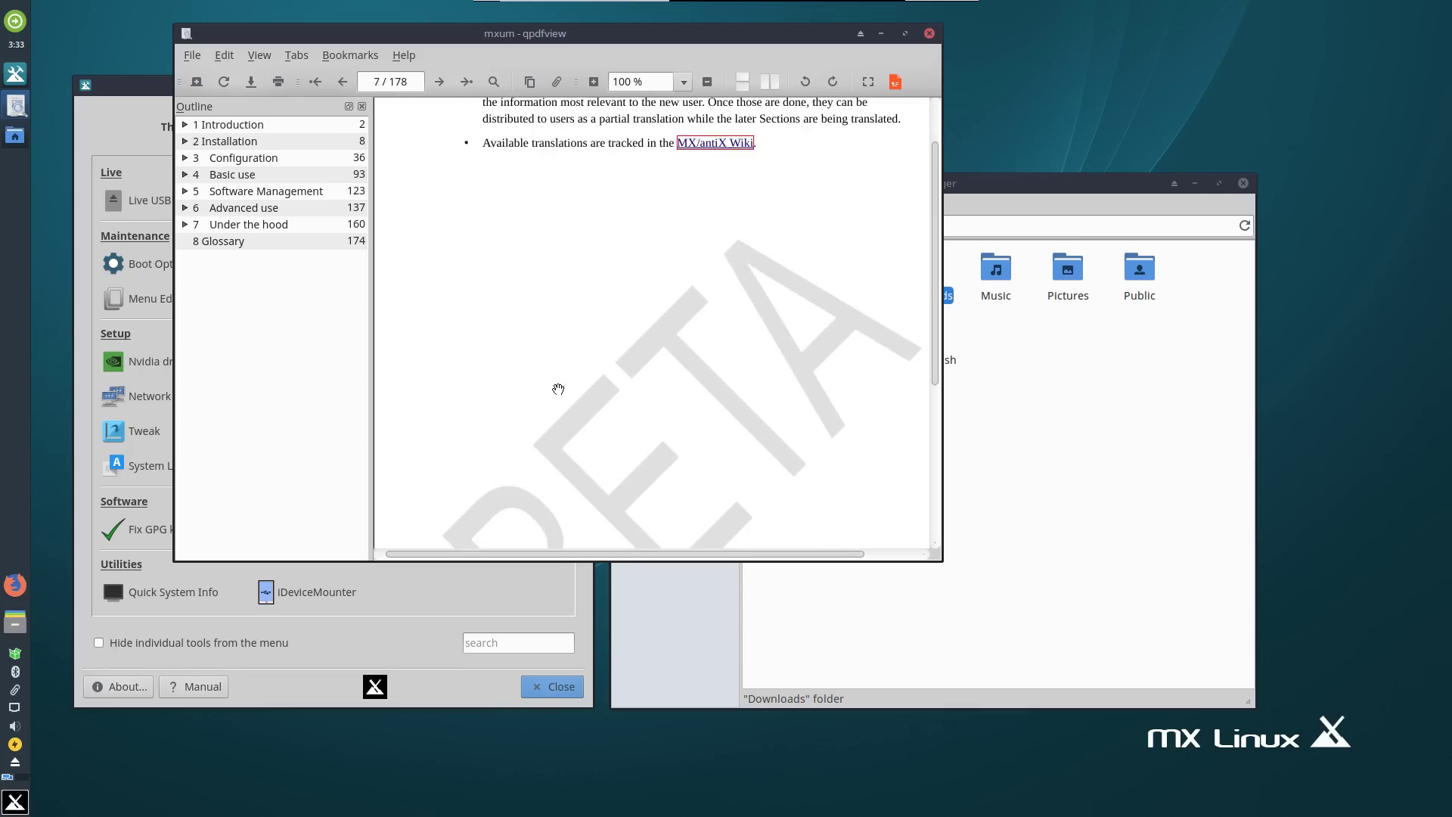
scroll(557, 389, down, 8)
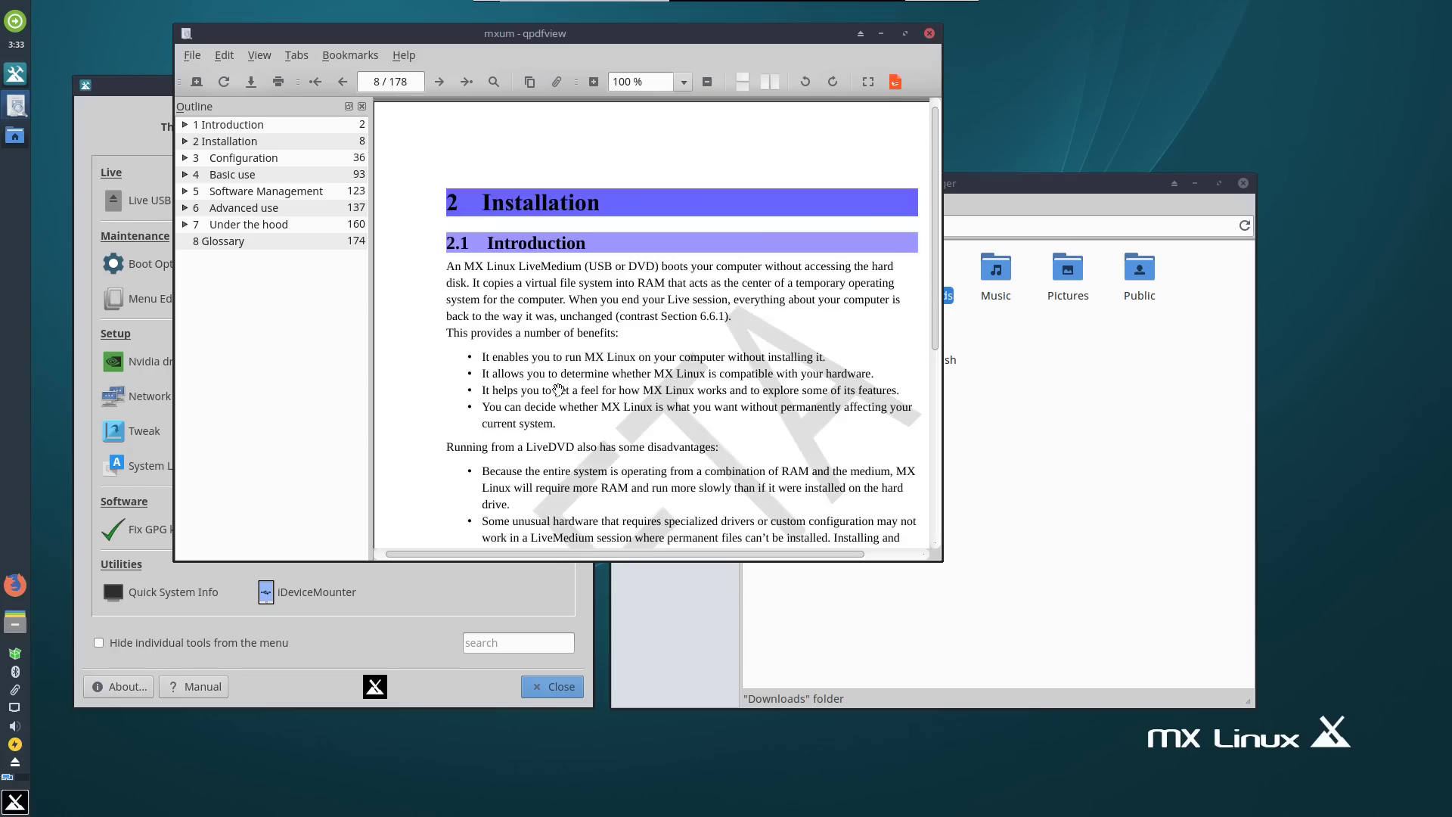
scroll(558, 389, down, 7)
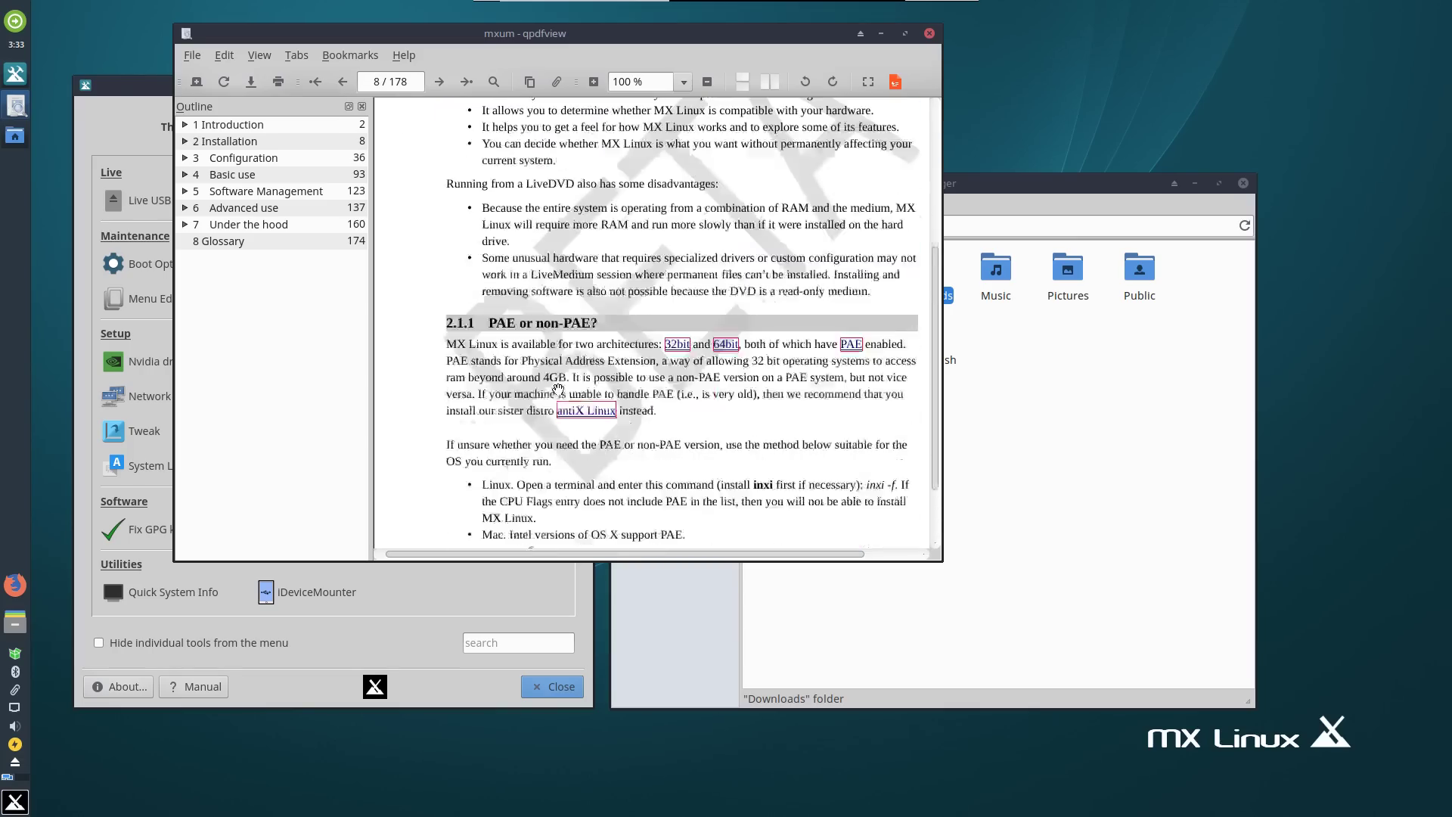
scroll(557, 389, down, 2)
scroll(557, 391, down, 20)
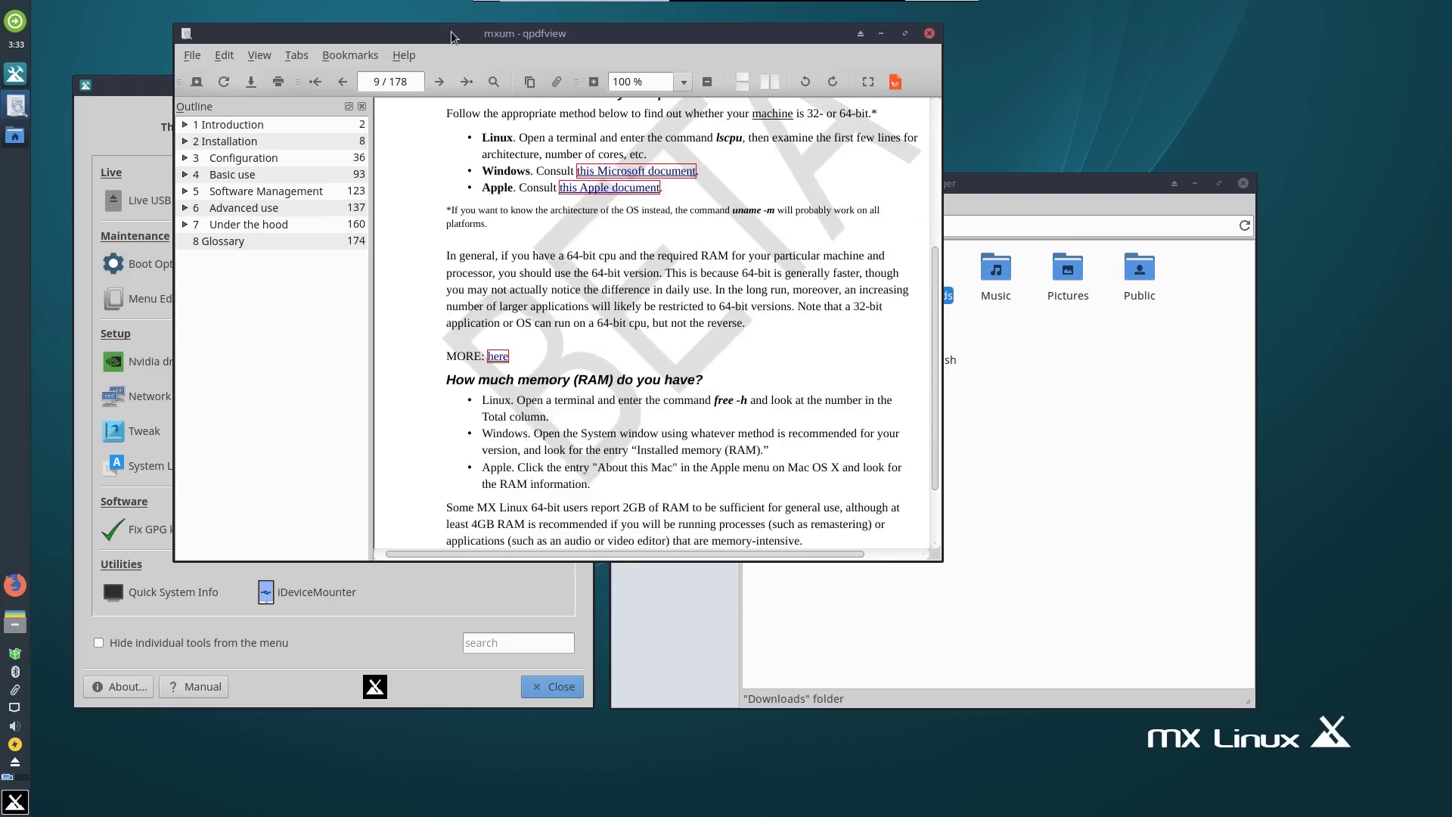
Move the manual aside and expand chapter 6 Advanced use in the outline.
drag(452, 37, 743, 49)
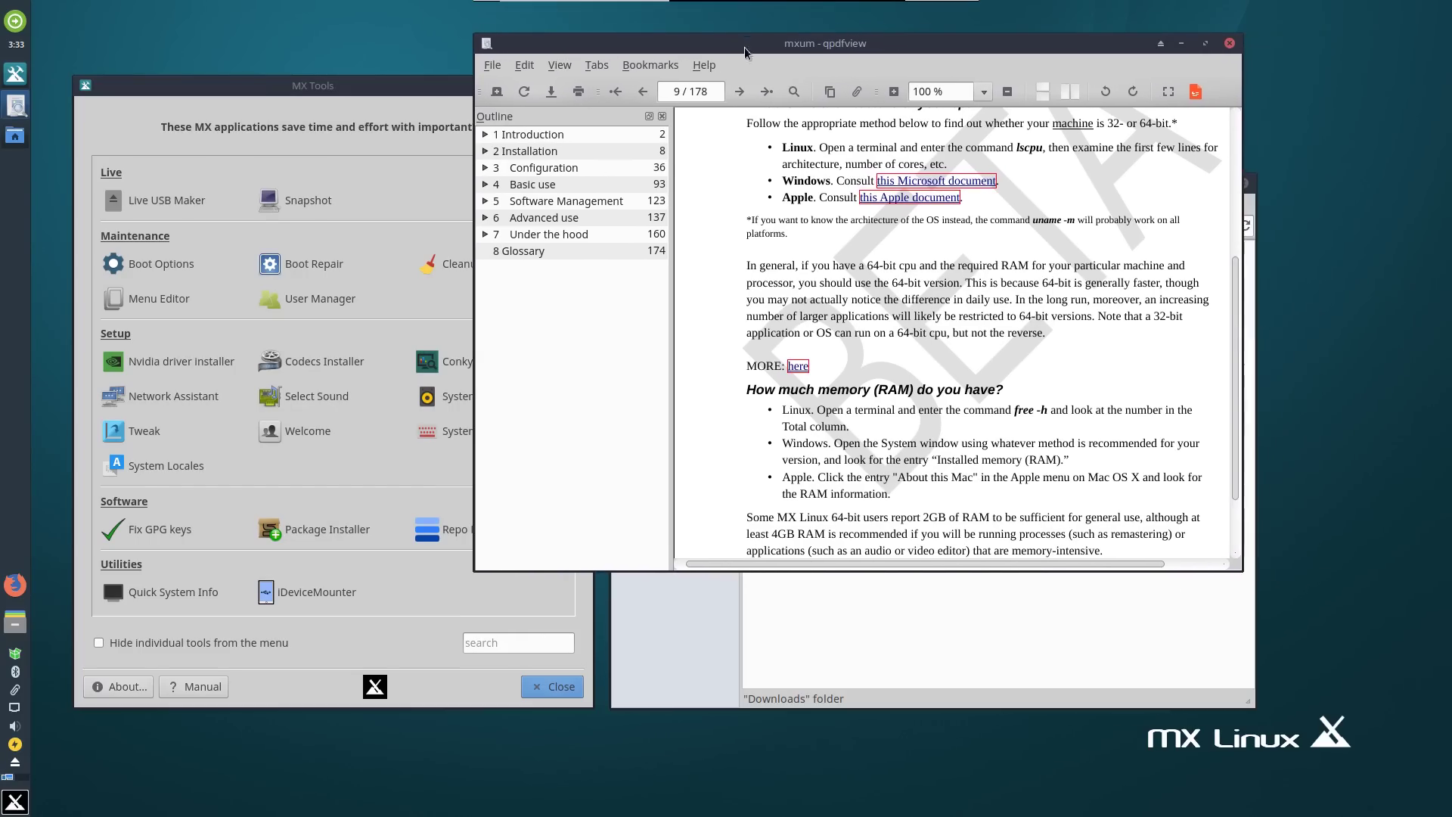
click(485, 217)
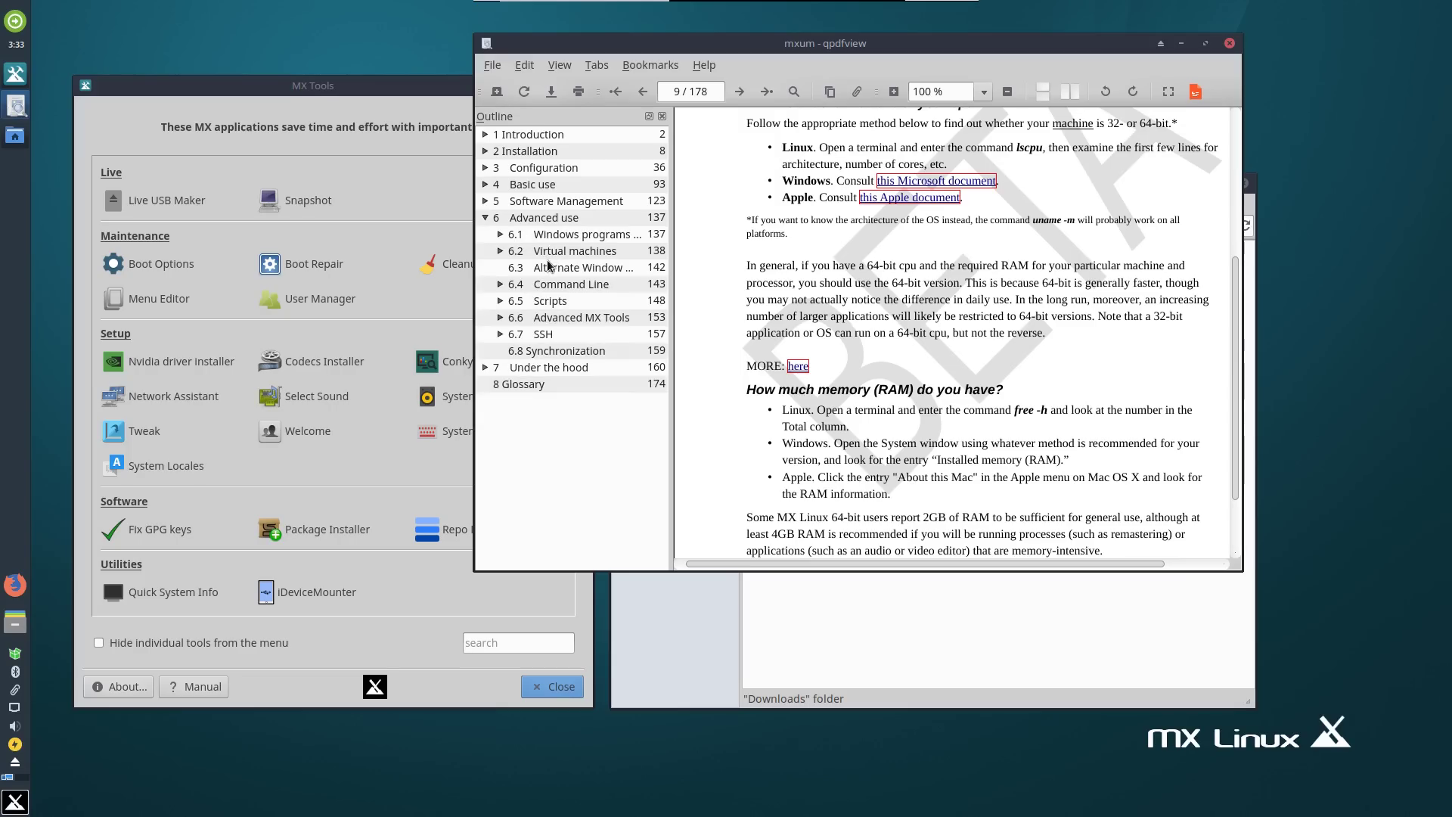
click(499, 251)
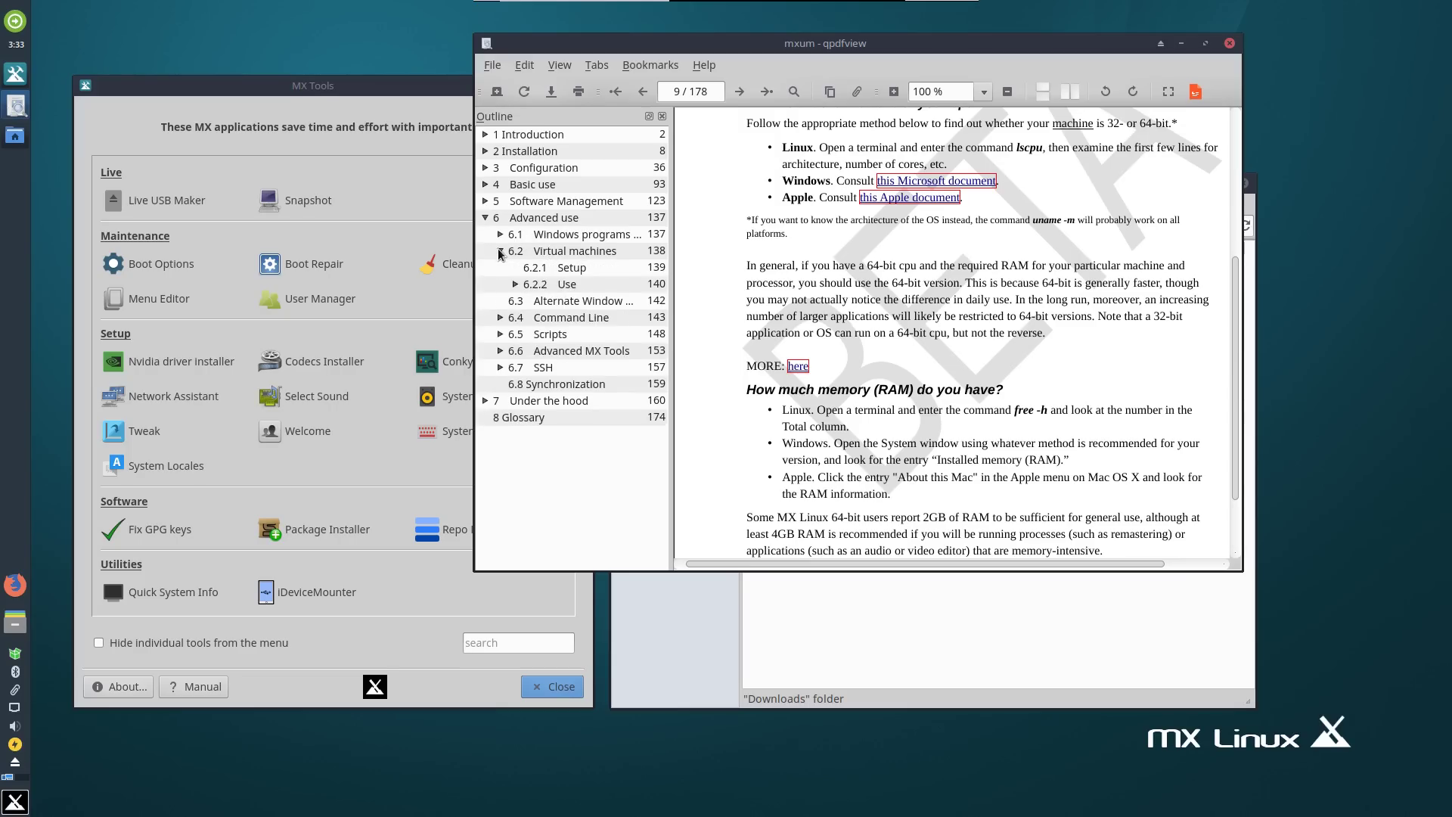
click(500, 251)
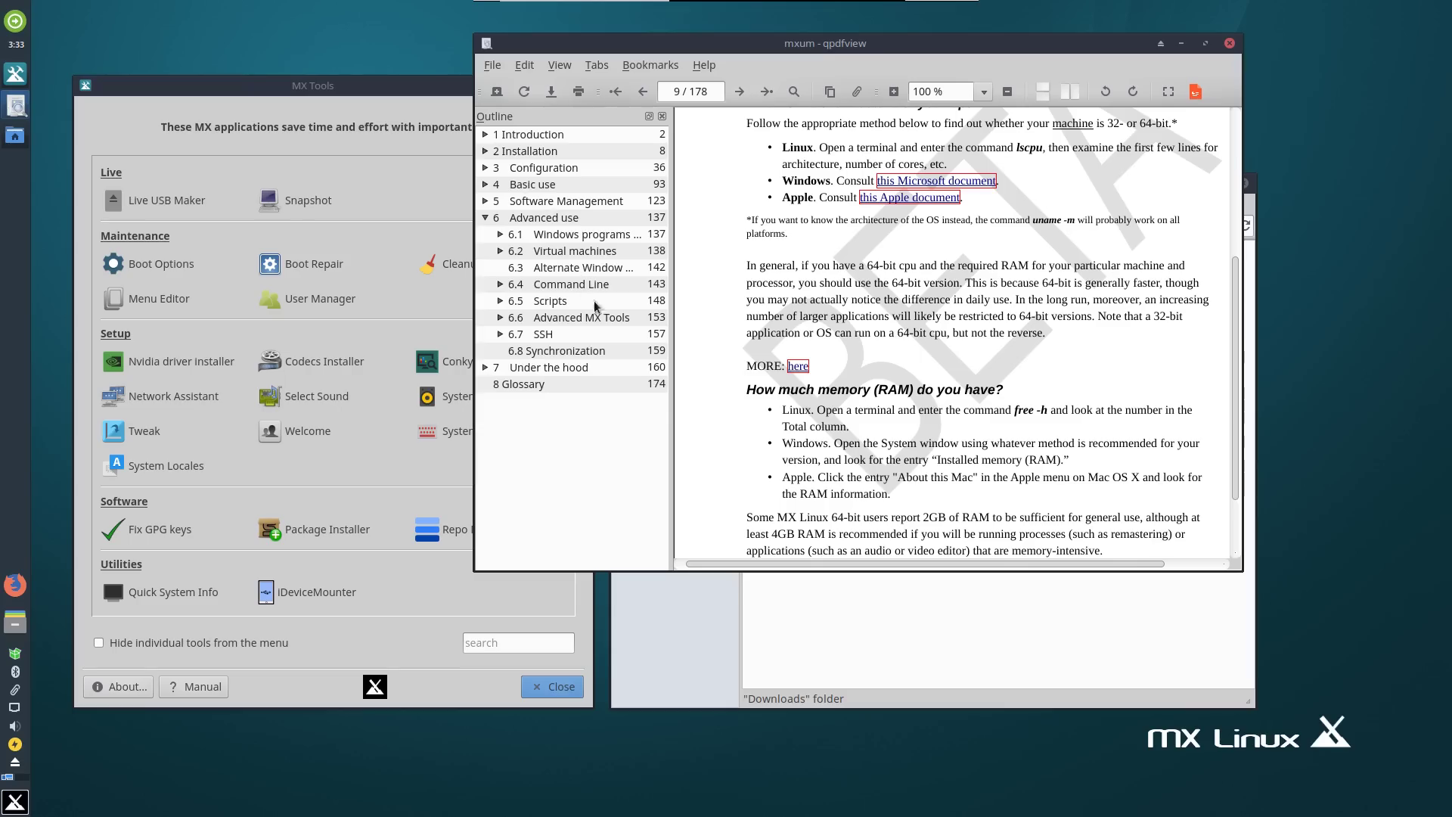
Jump to the Glossary, Introduction and Advanced MX Tools, ending on the Introduction, page 2.
click(544, 389)
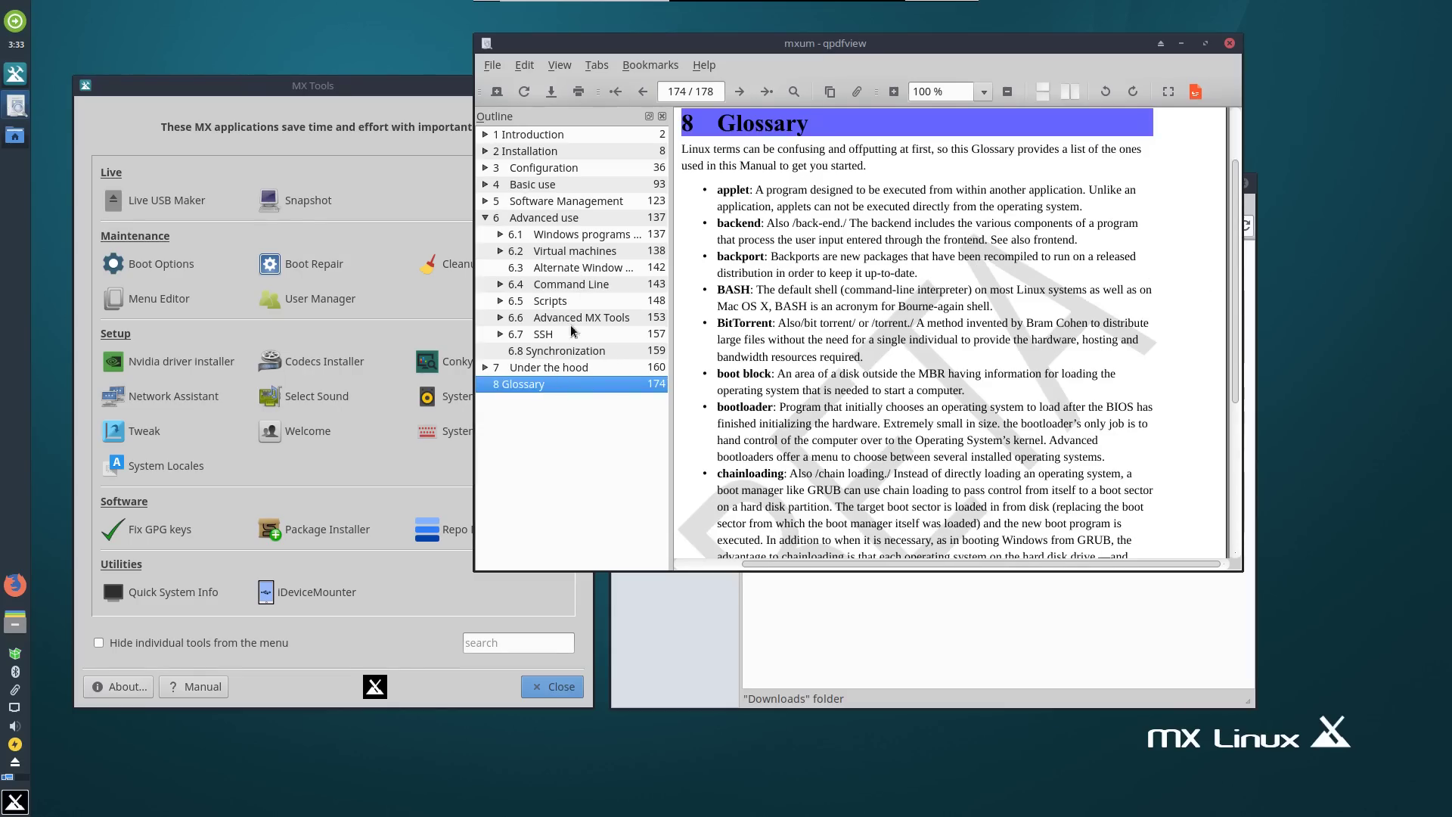
click(542, 138)
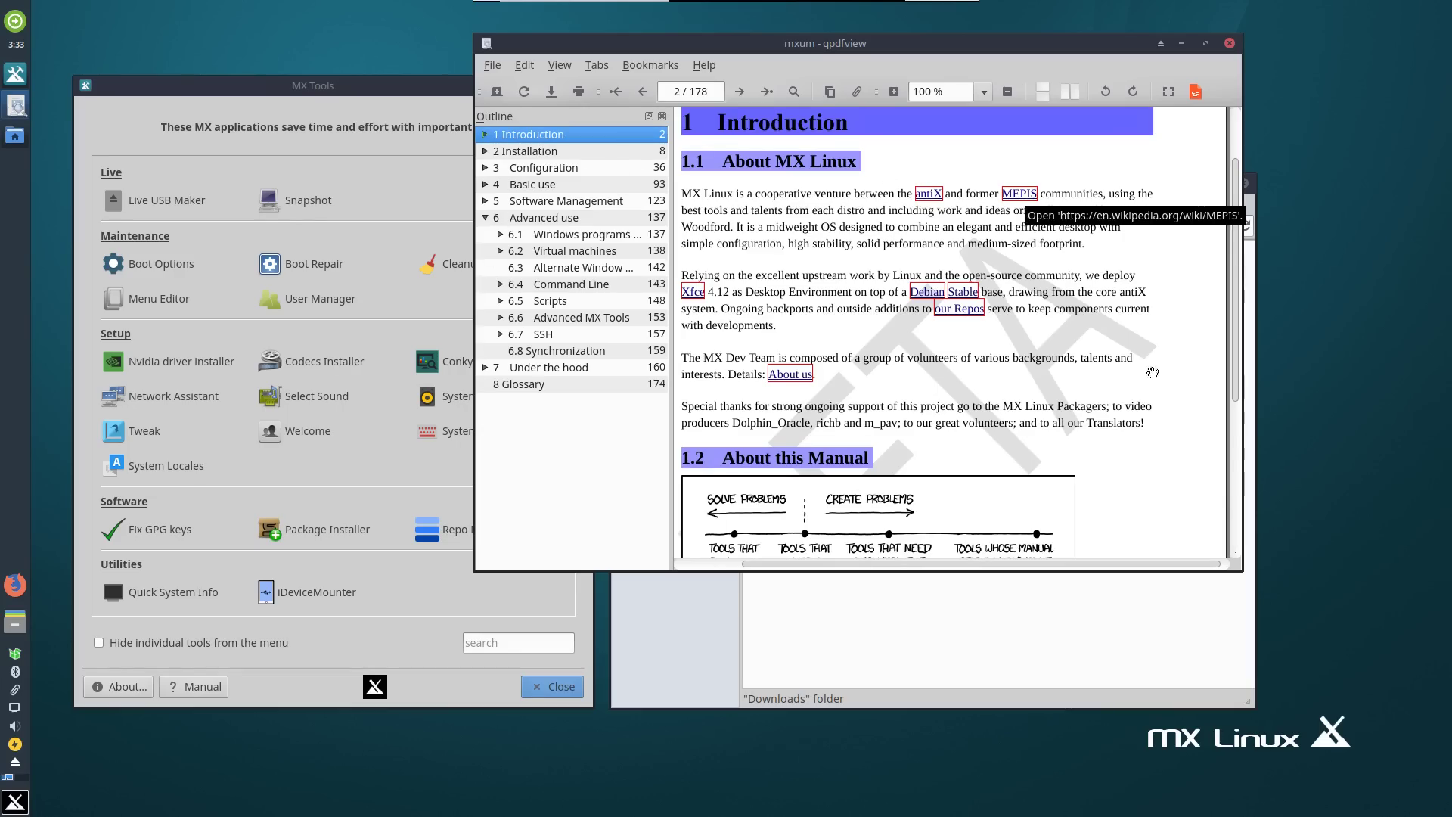
click(563, 318)
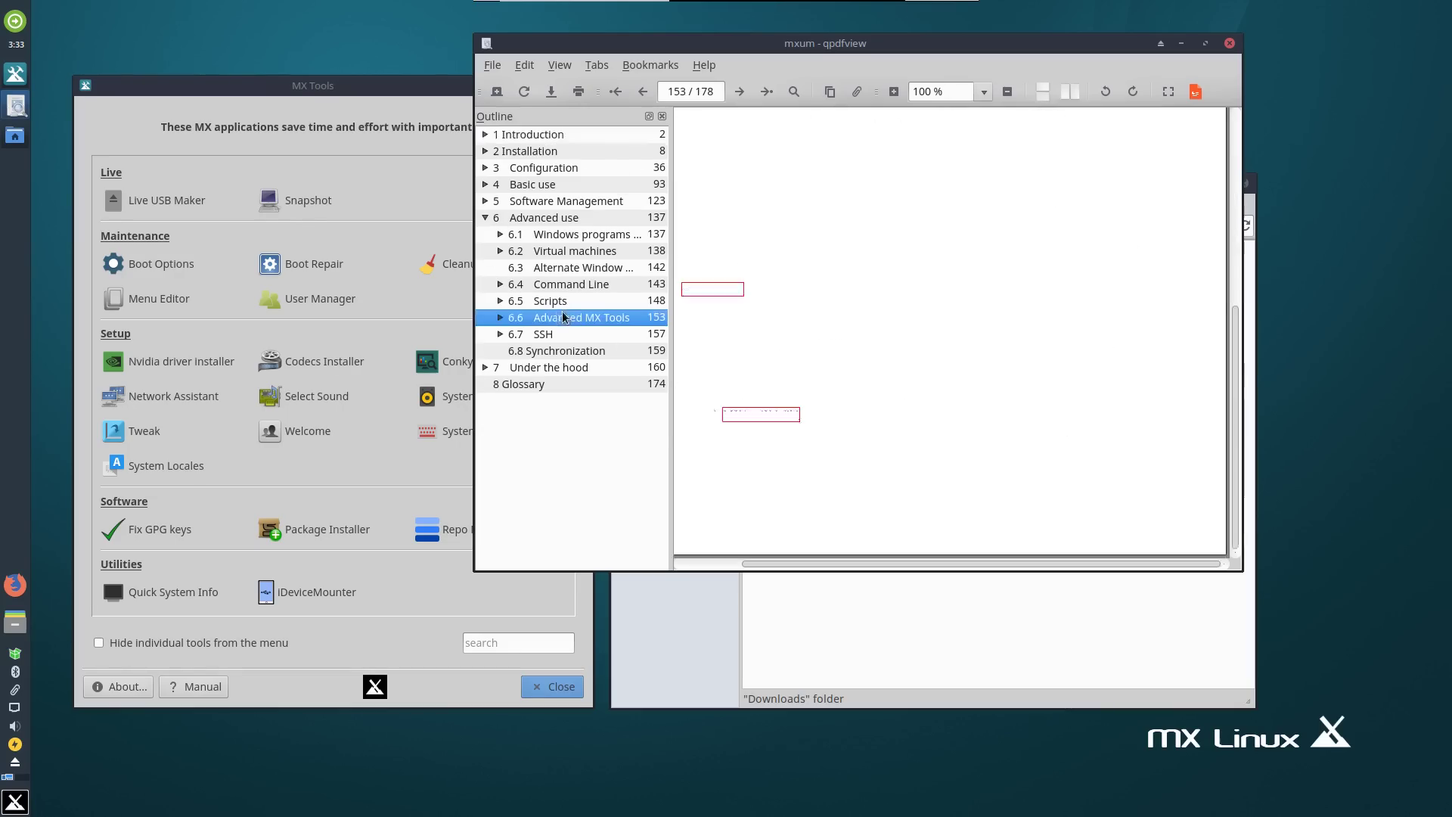
scroll(830, 354, up, 10)
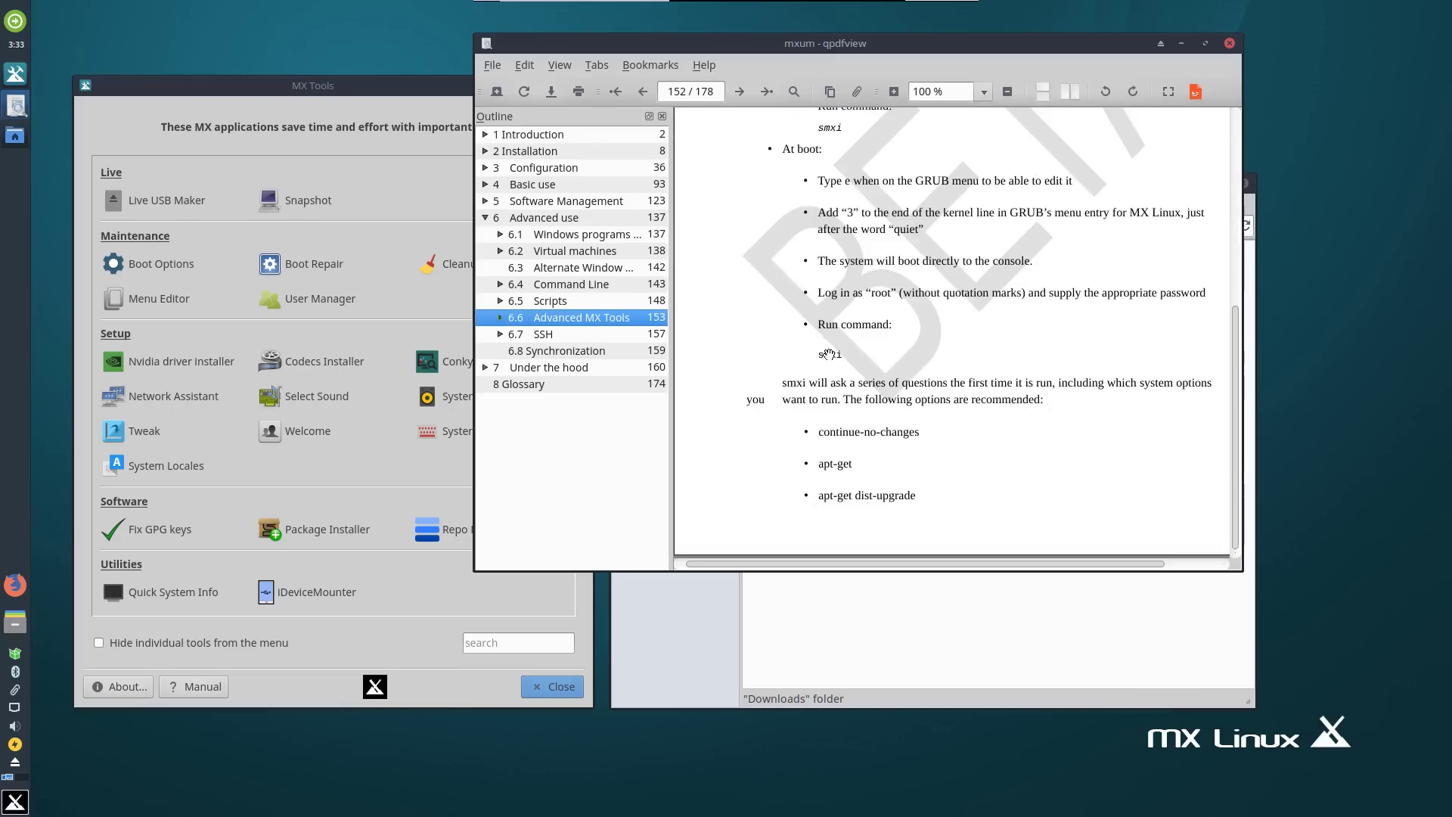
scroll(830, 353, up, 5)
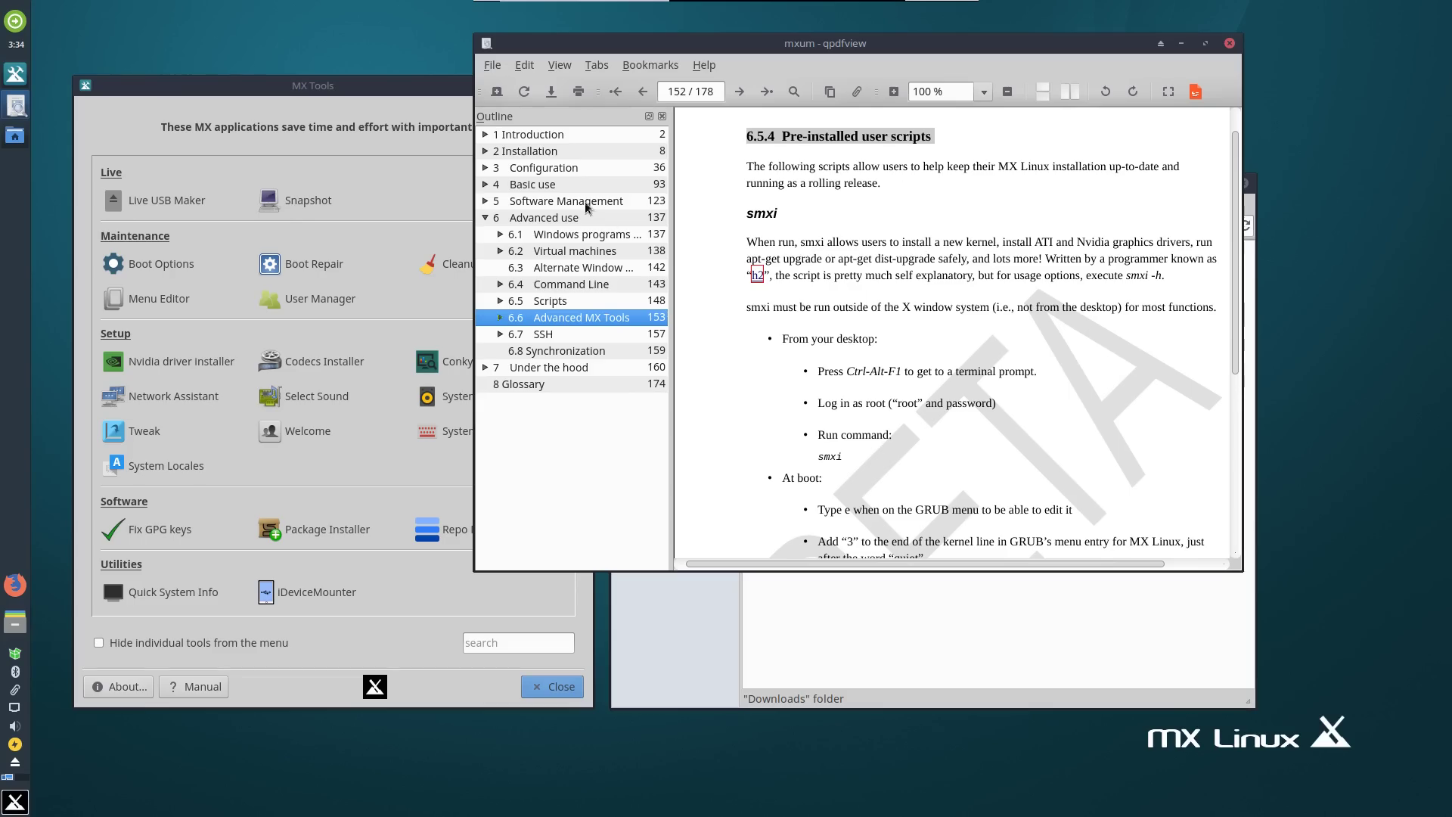
click(550, 136)
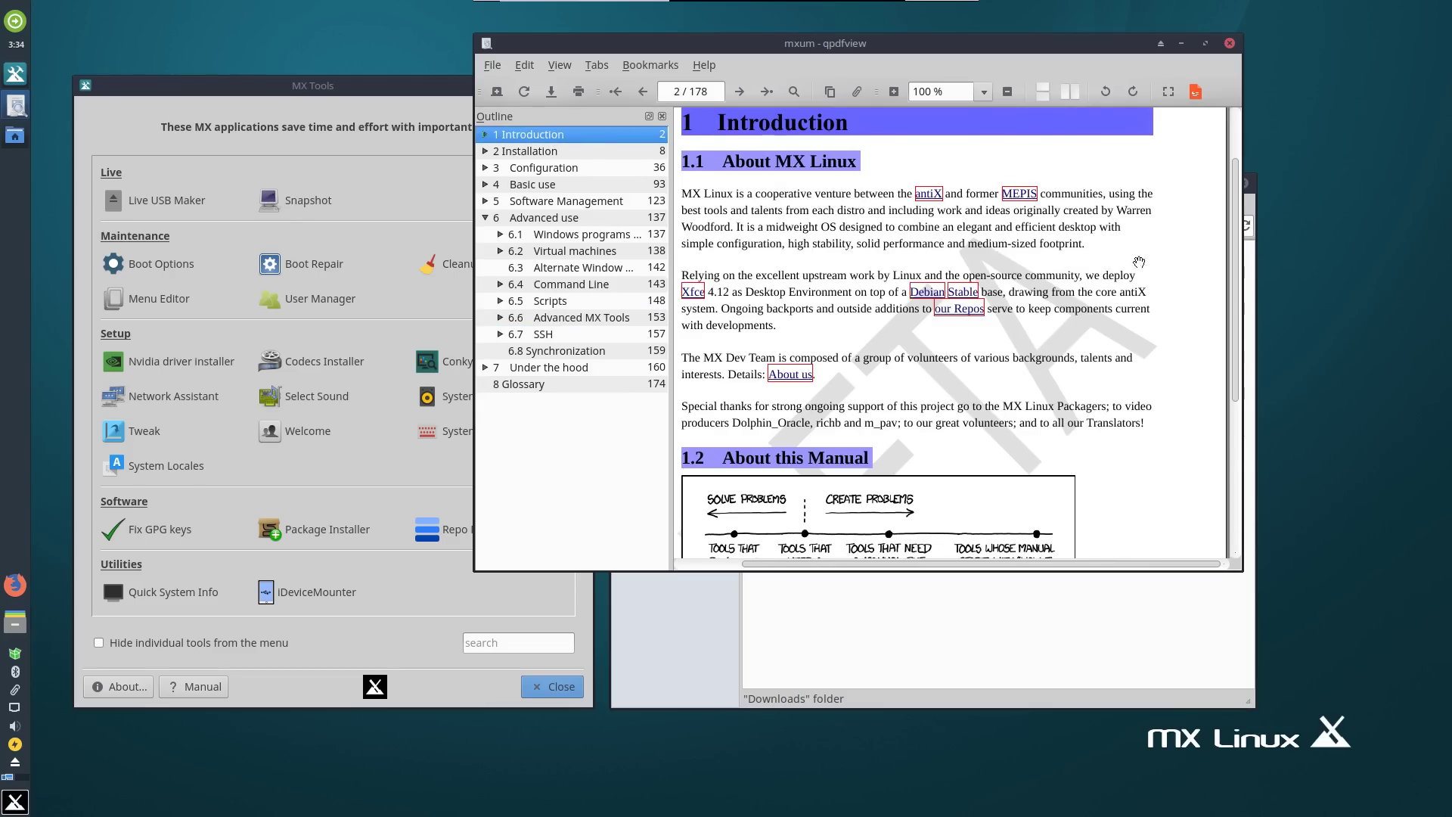
scroll(1239, 242, up, 1)
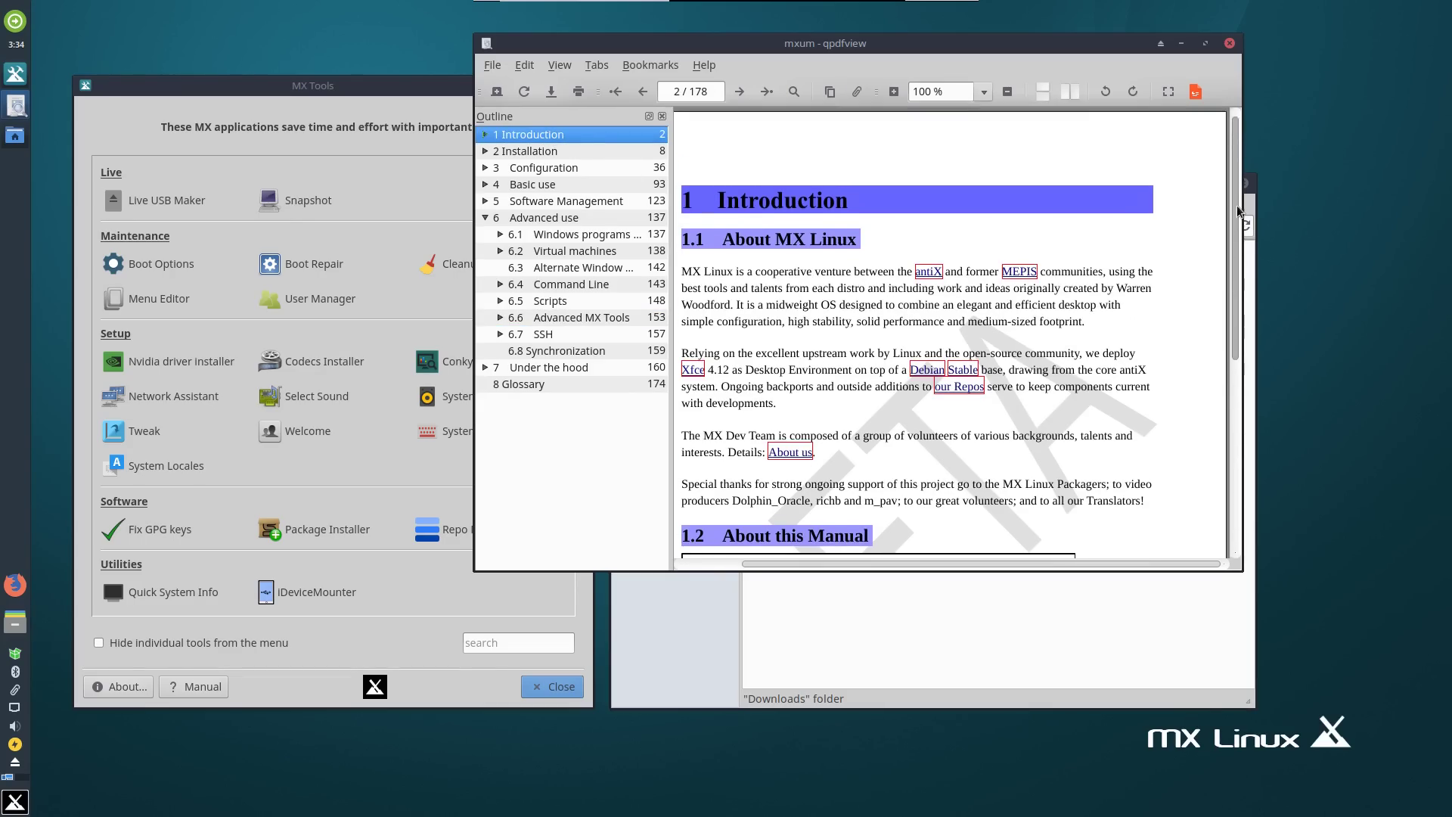
scroll(1241, 211, down, 5)
scroll(1244, 223, up, 5)
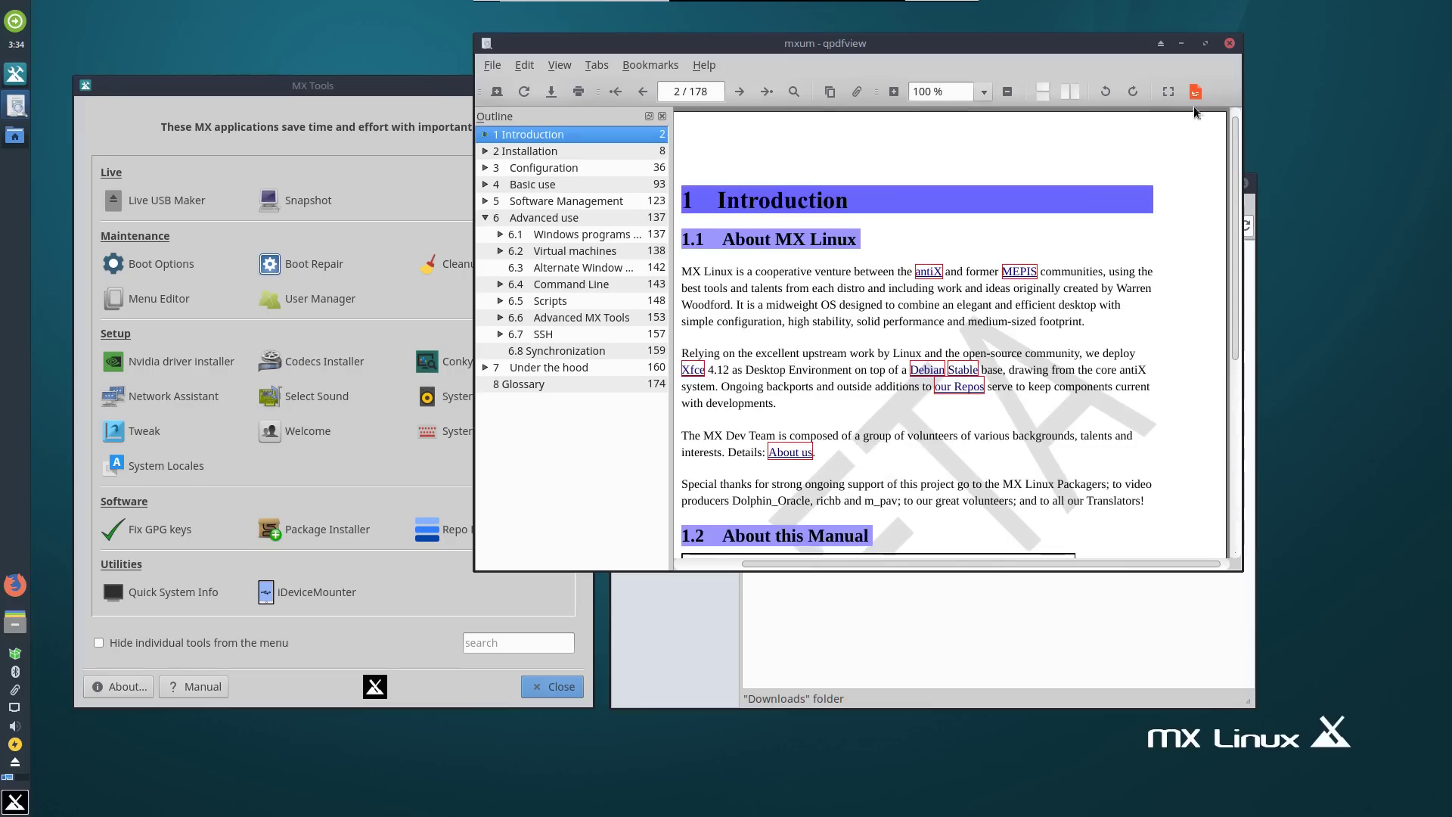
drag(1012, 43, 871, 40)
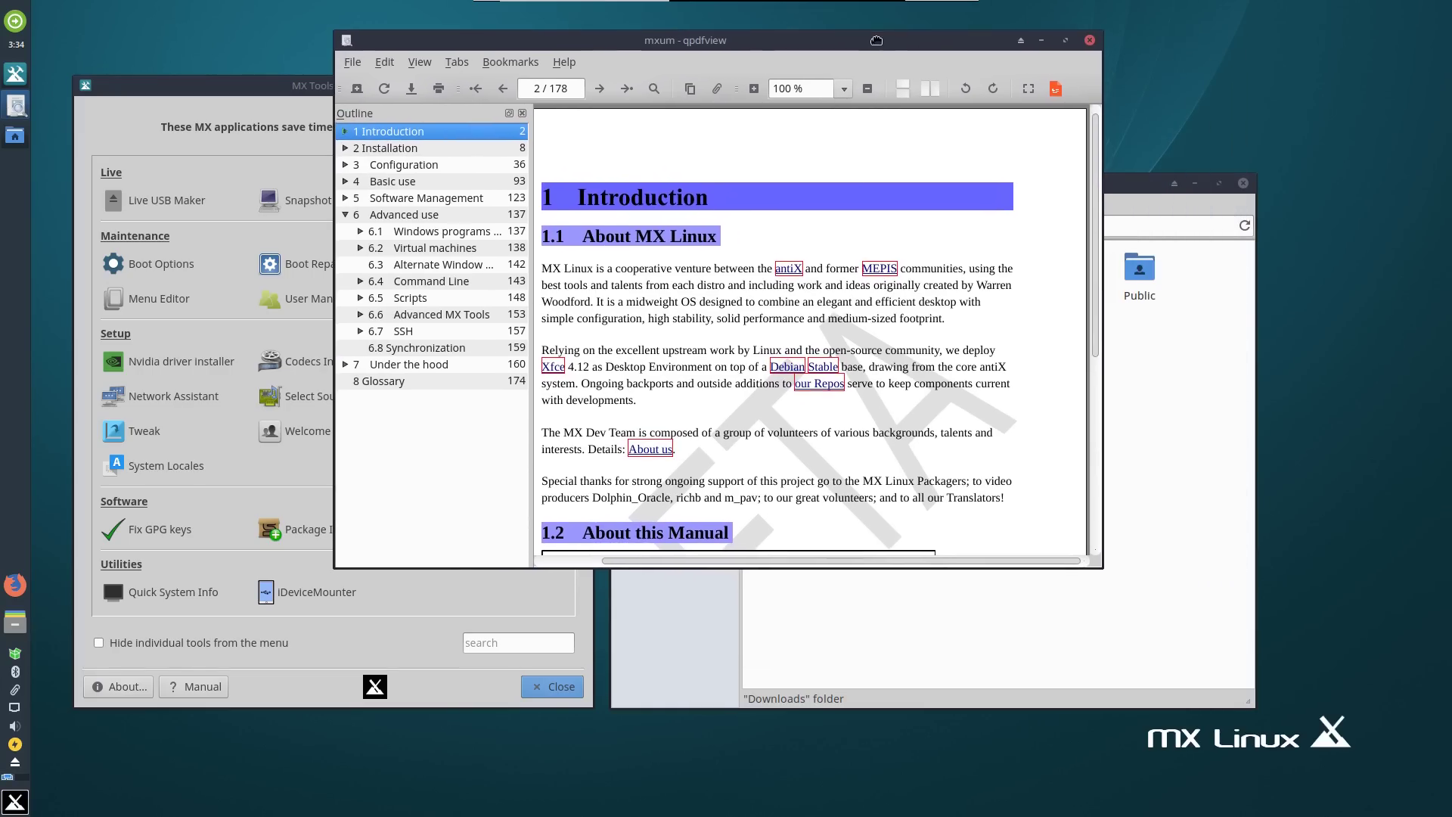
Close the MX Linux manual and fine-tune the MX Tools window position.
click(1089, 40)
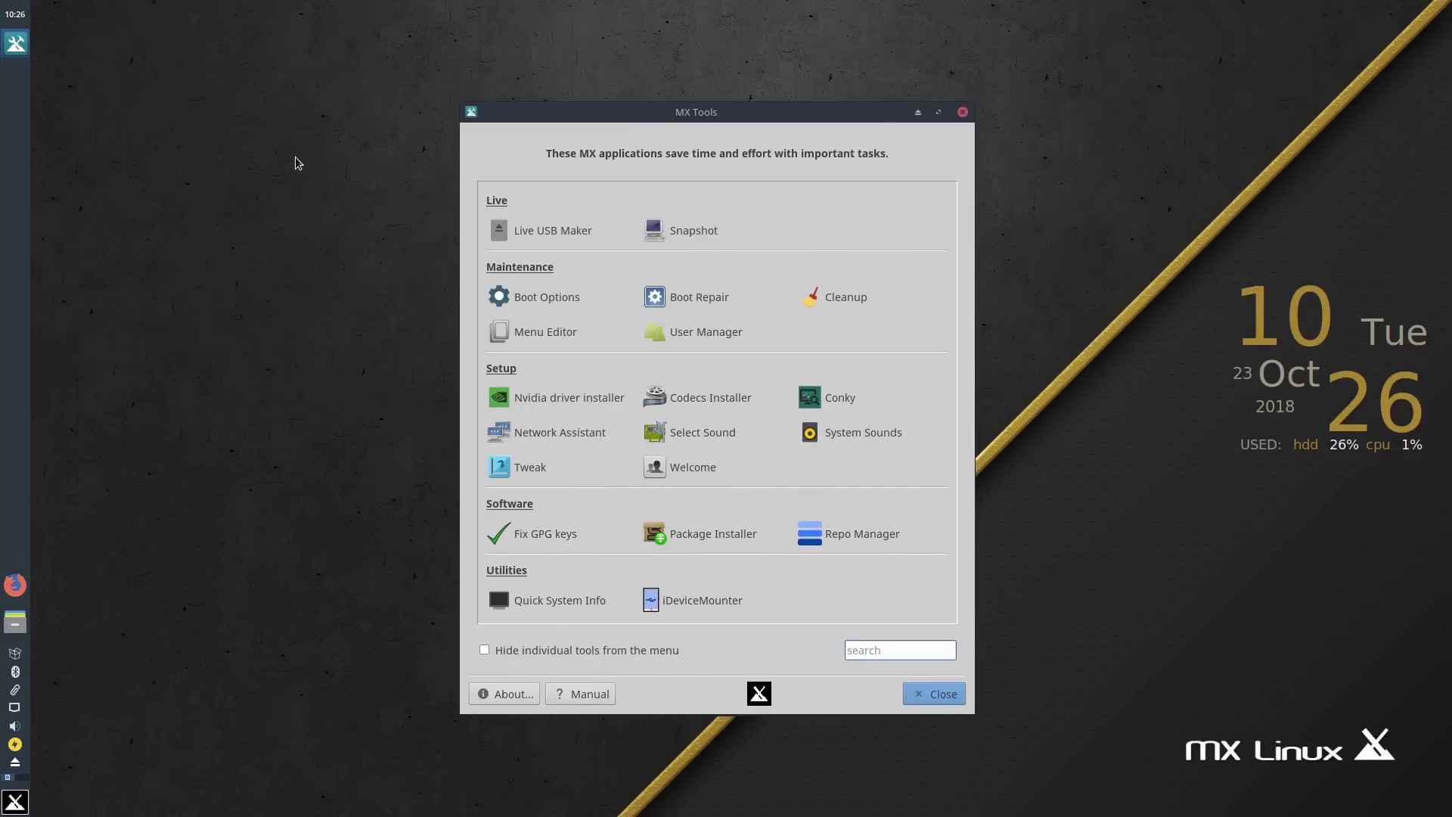
drag(565, 111, 543, 105)
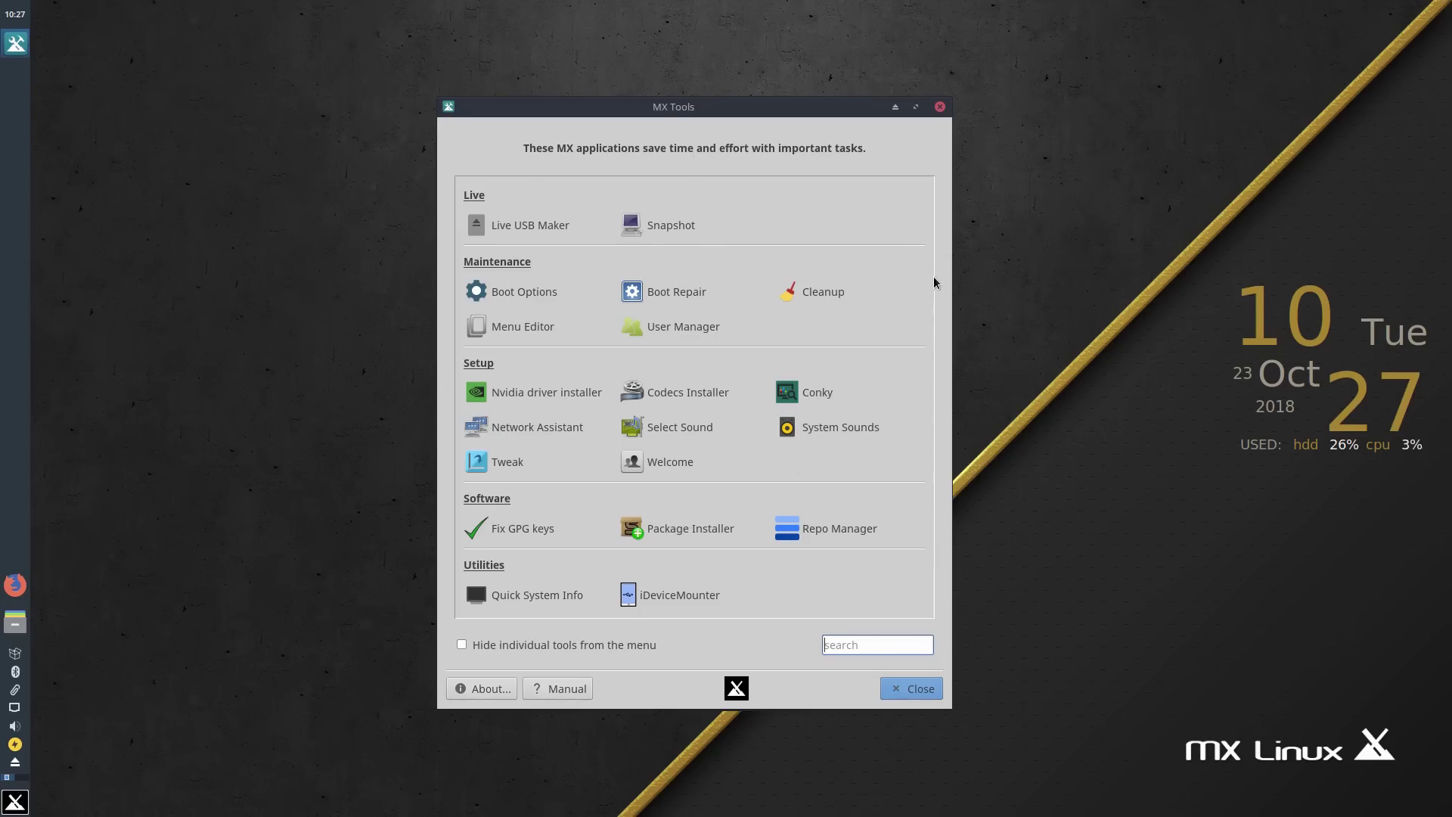
drag(787, 112, 803, 113)
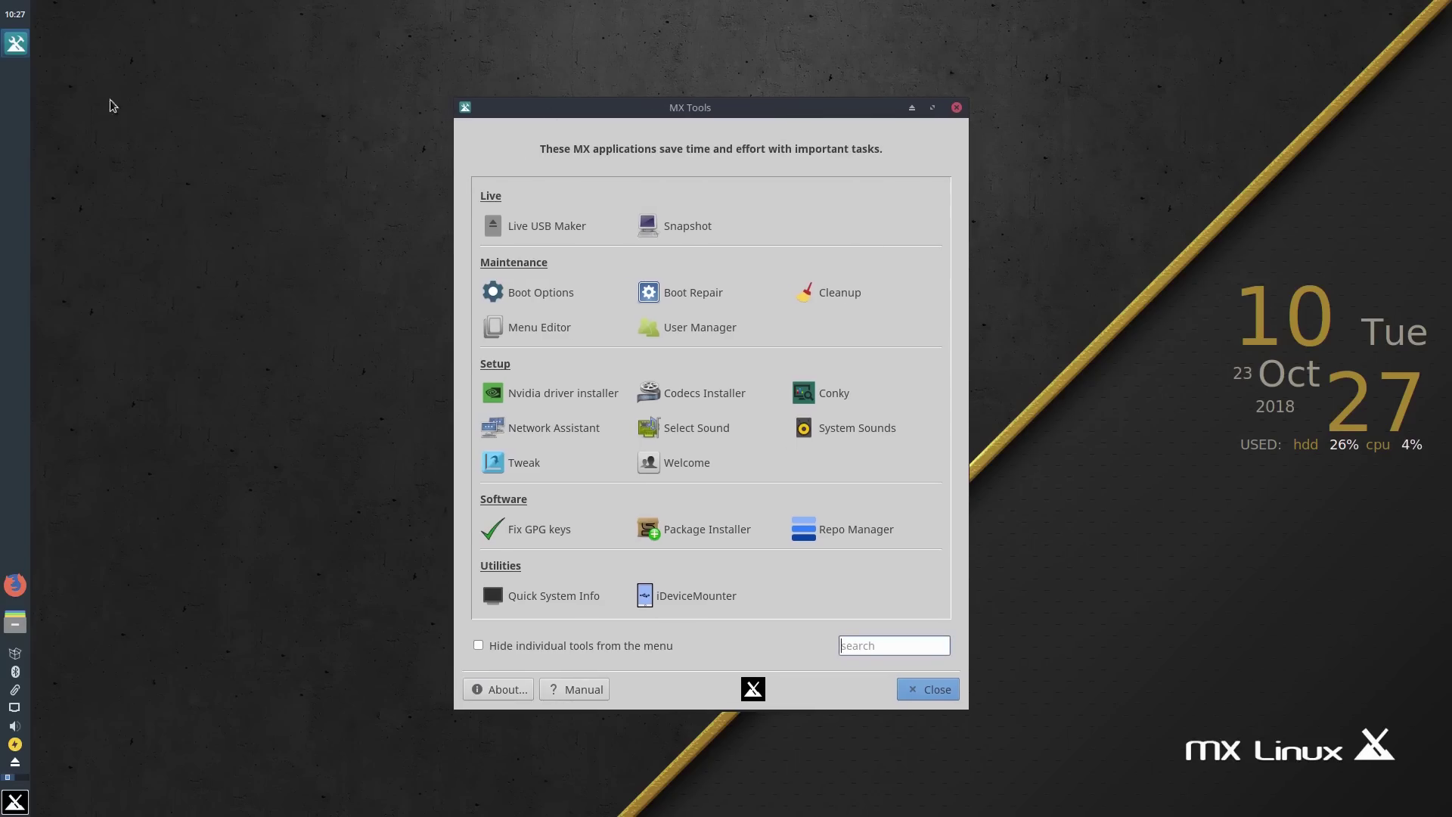
drag(539, 108, 556, 111)
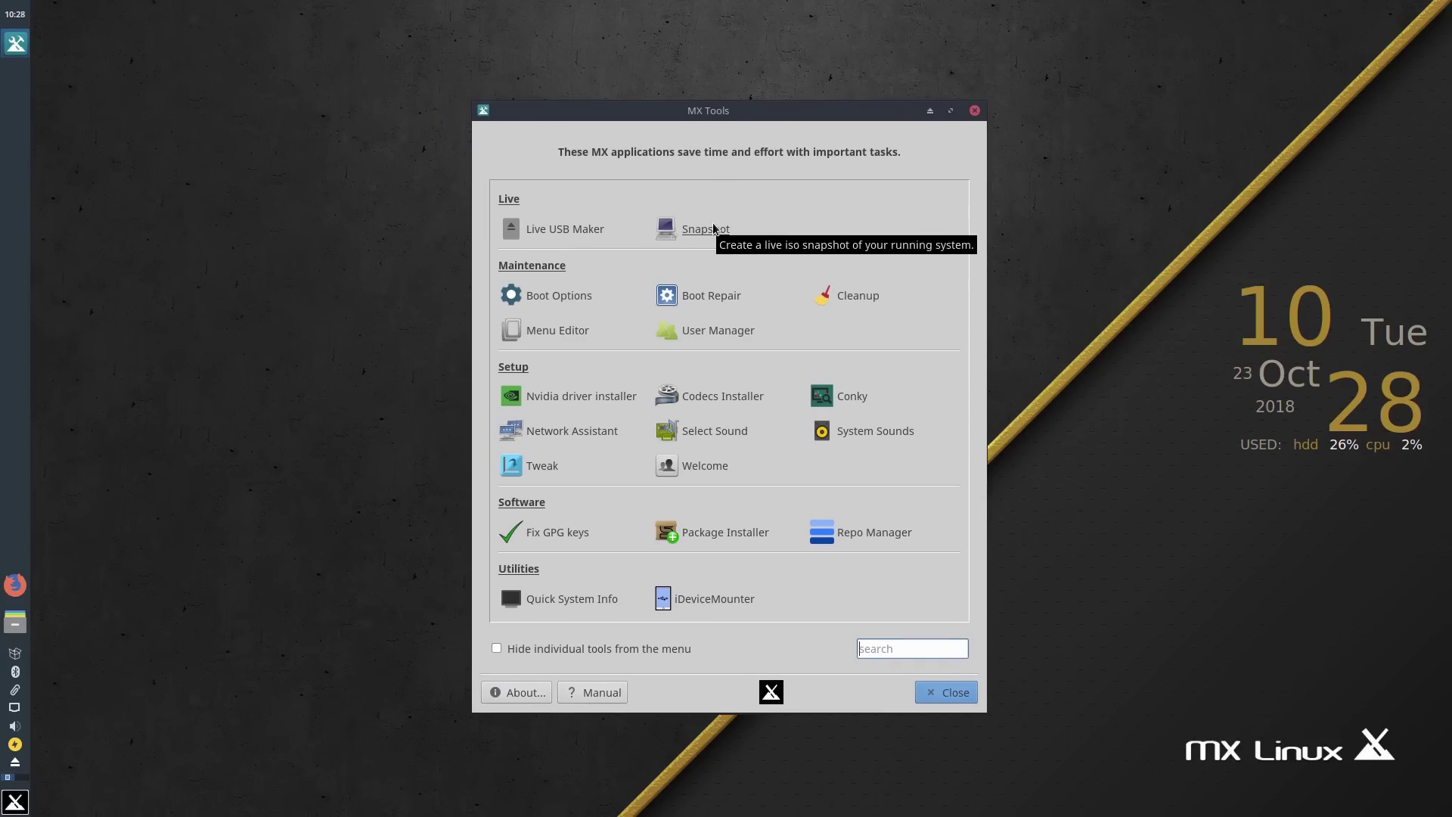
Launch Snapshot with the admin password, cancel it without an image, and open Boot Options.
click(712, 230)
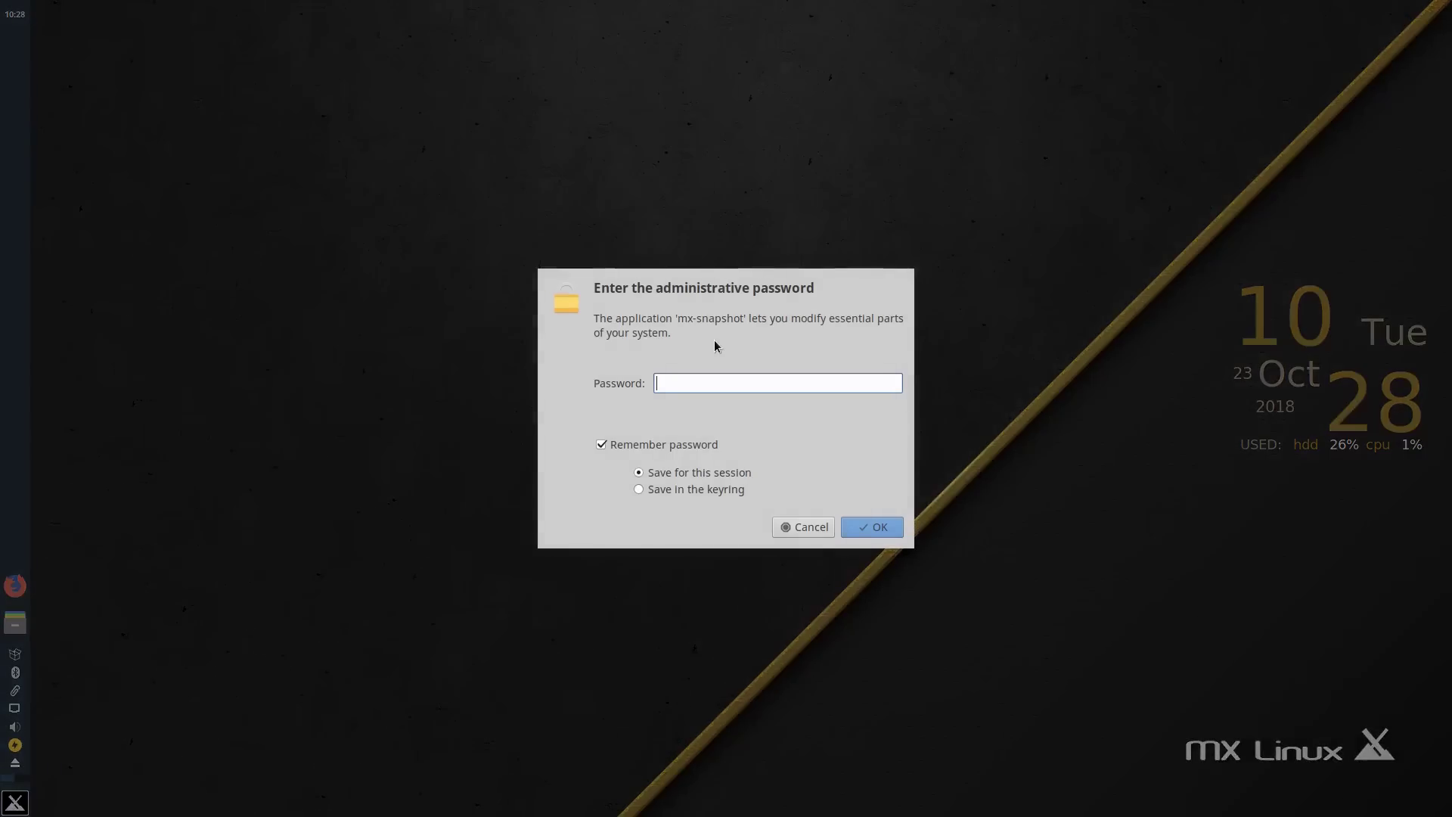
text(•••••••)
key(Return)
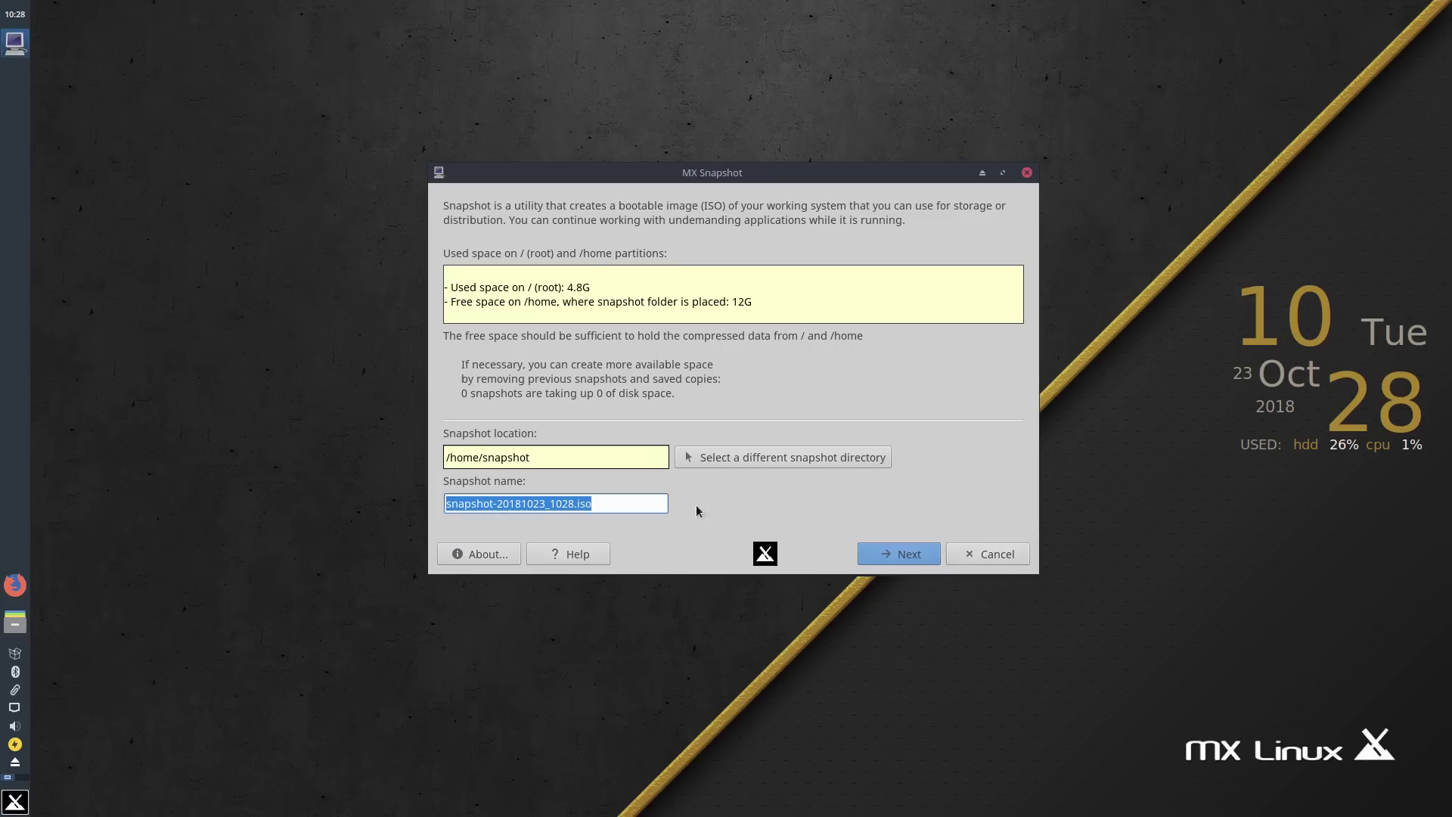
click(987, 554)
click(584, 289)
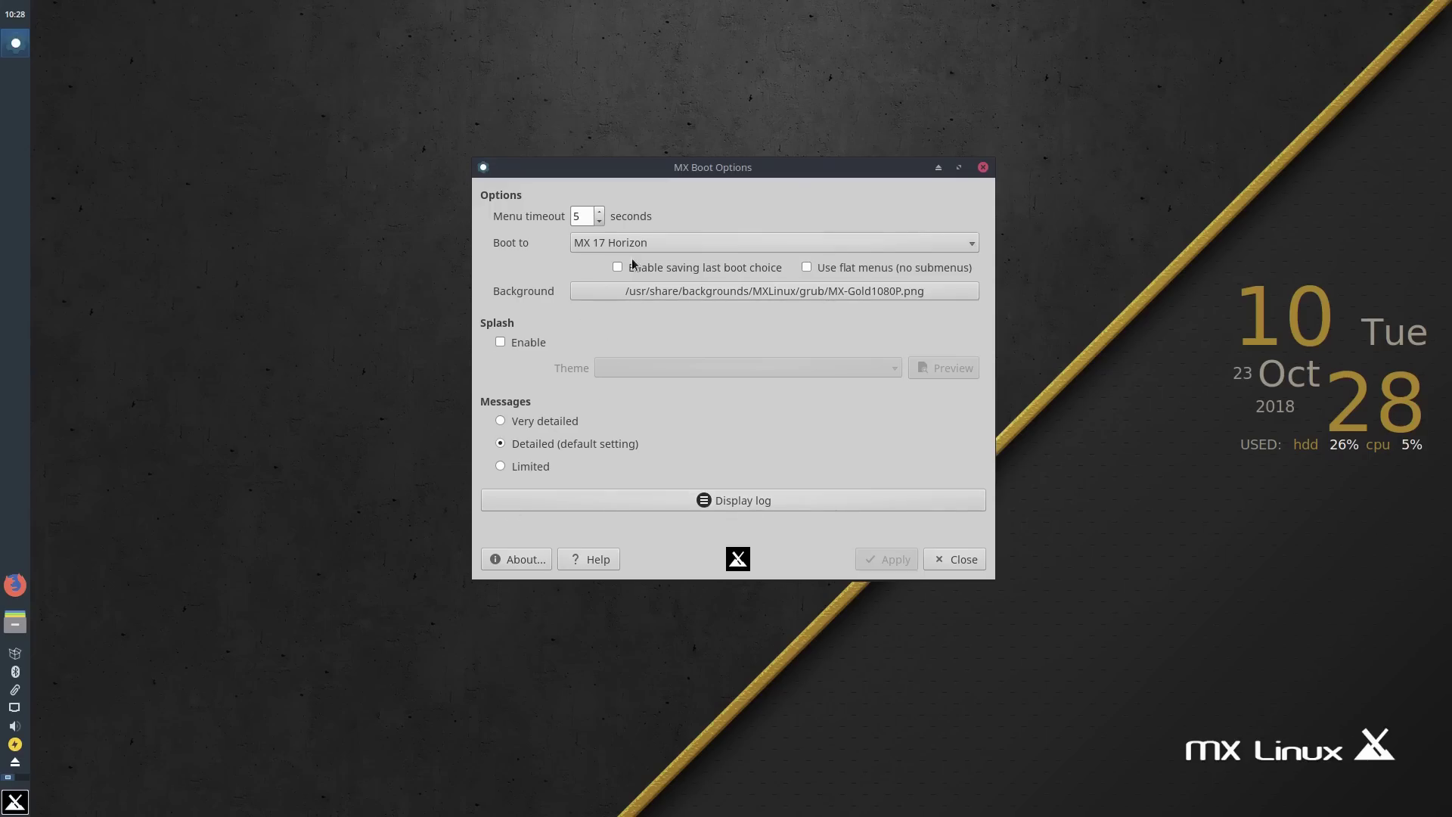
Close MX Boot Options and dismiss the password permissions notice.
click(953, 561)
click(895, 521)
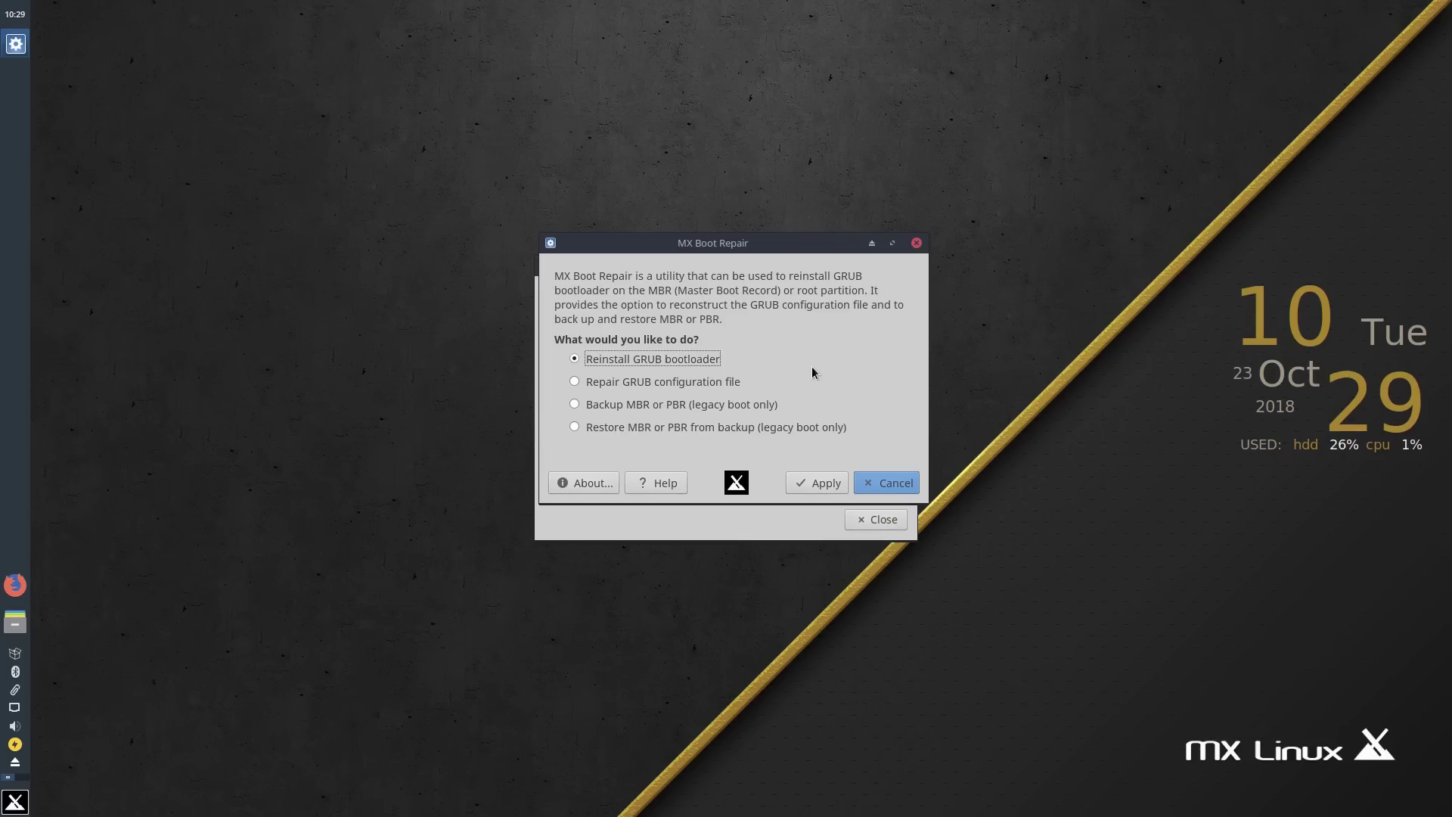
Cancel Boot Repair, open Cleanup, and launch the disk usage analyzer, moving its window aside.
click(901, 488)
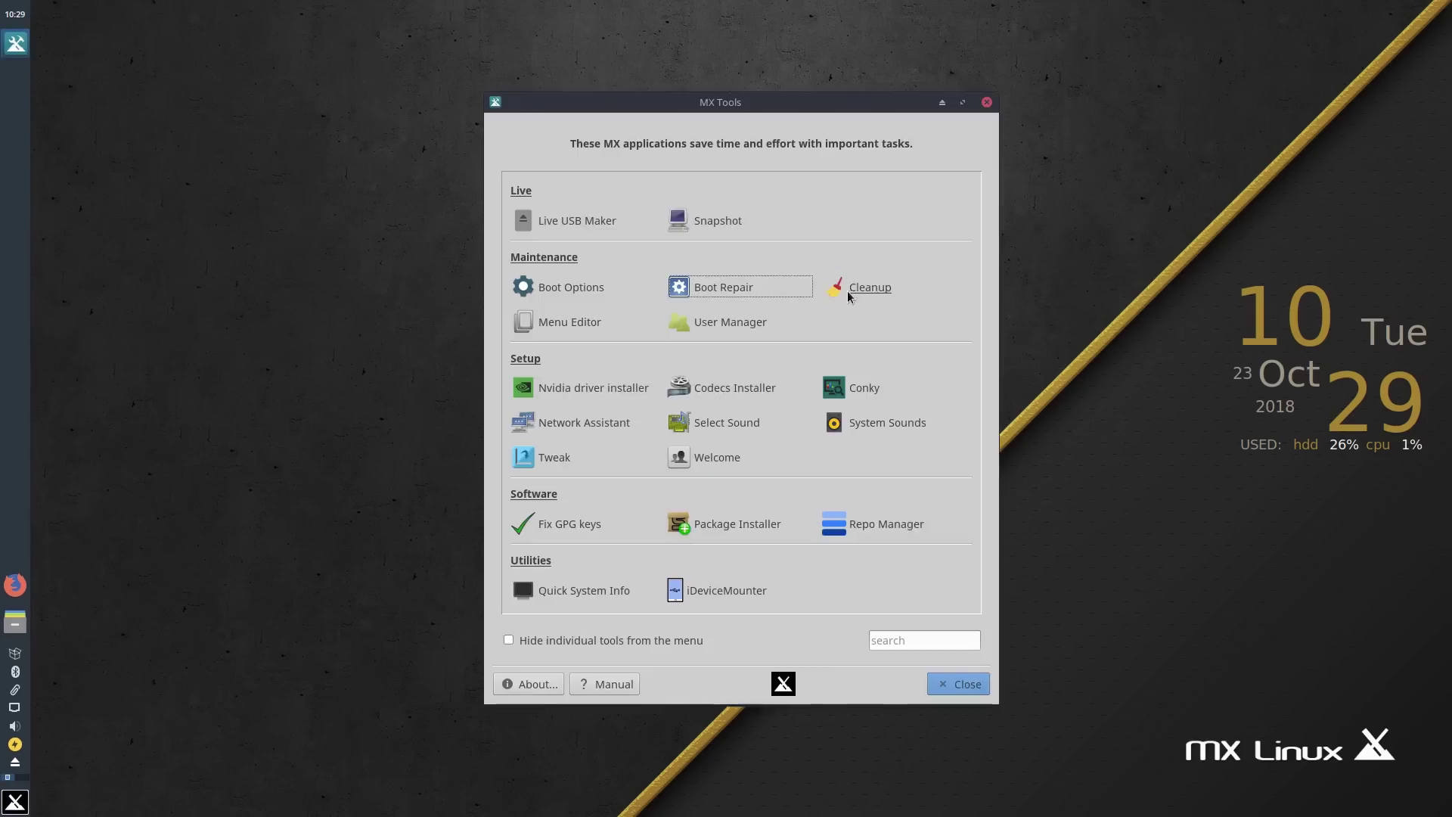
click(849, 291)
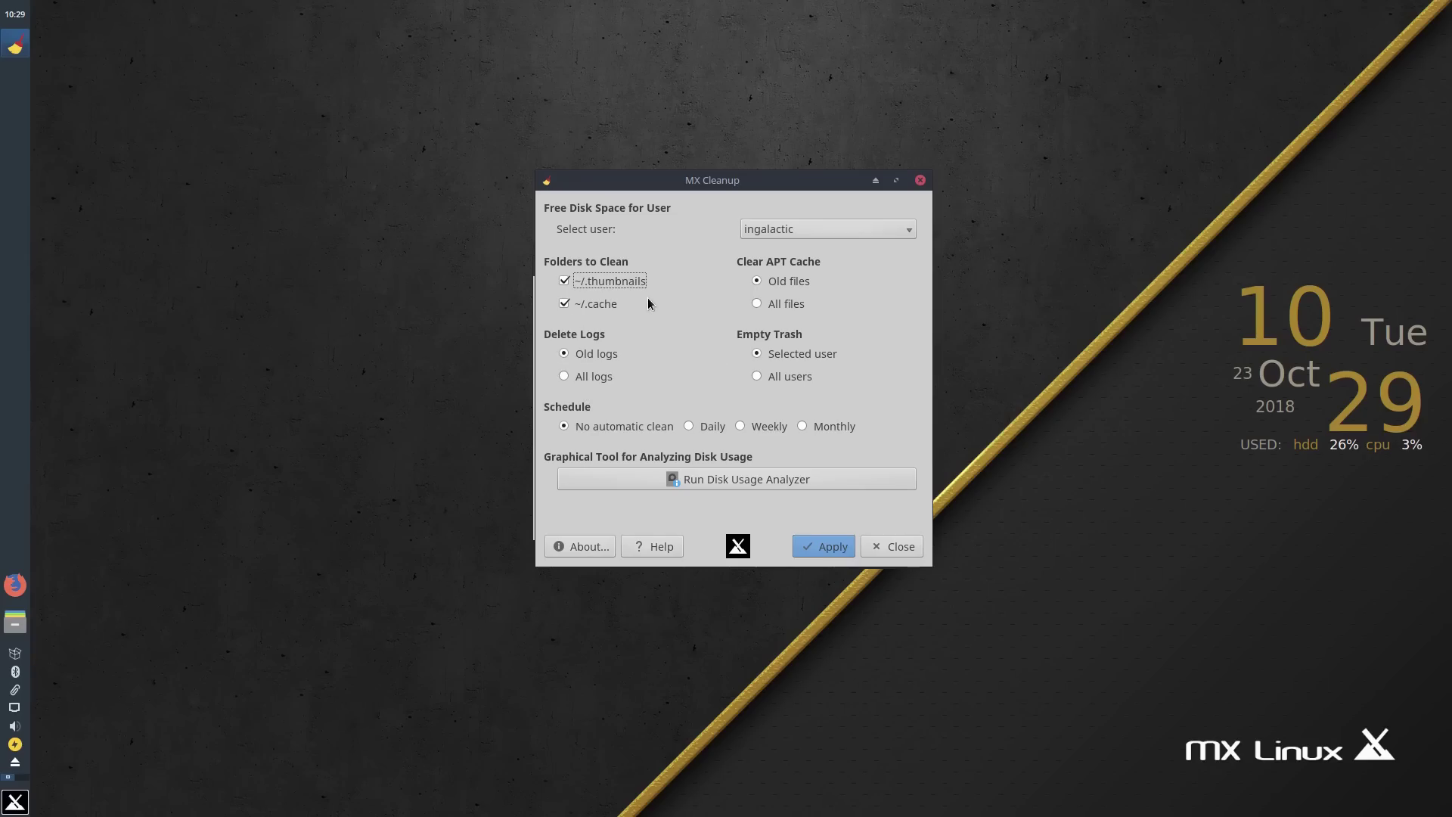
click(722, 477)
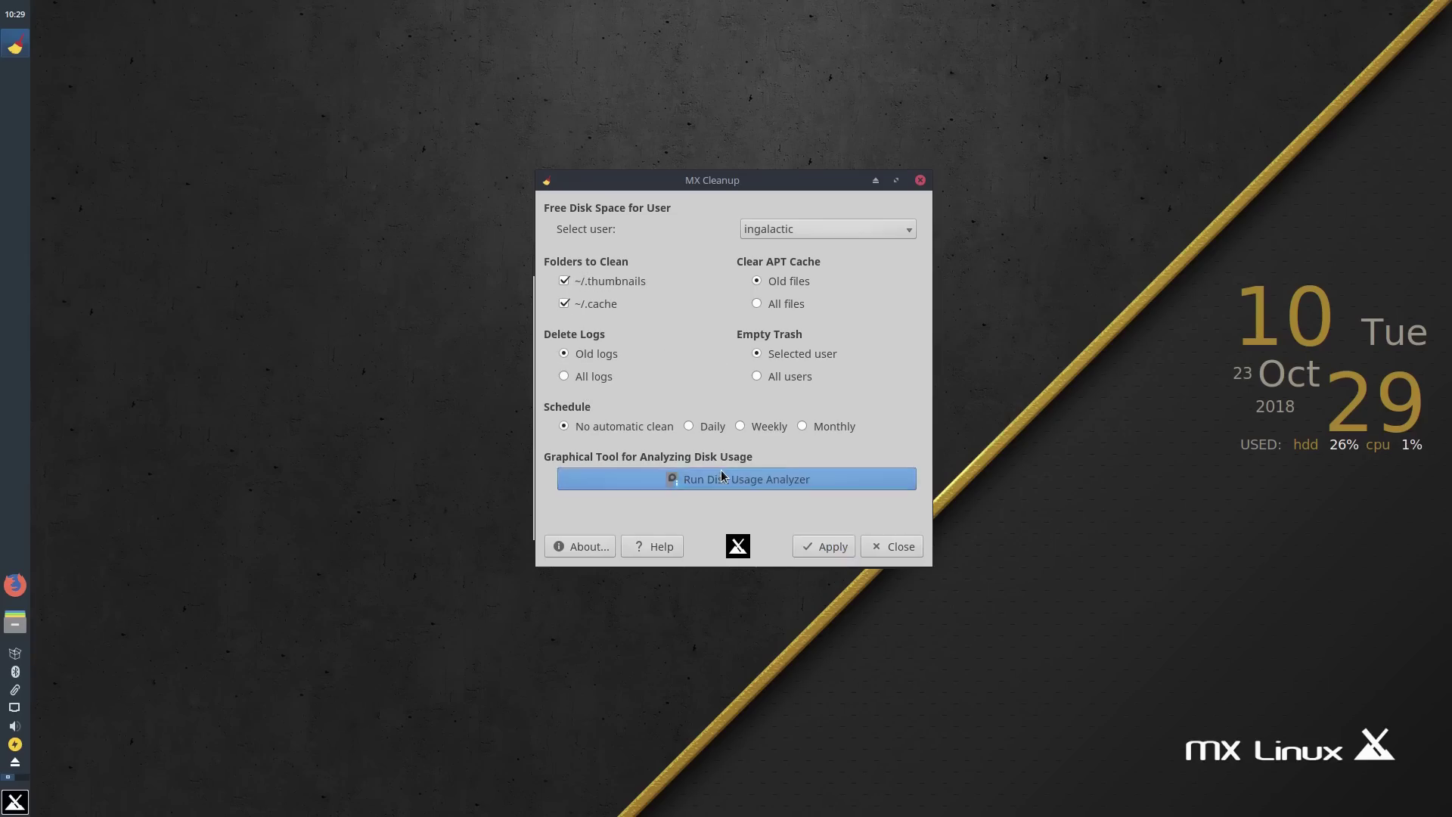
drag(399, 326, 542, 157)
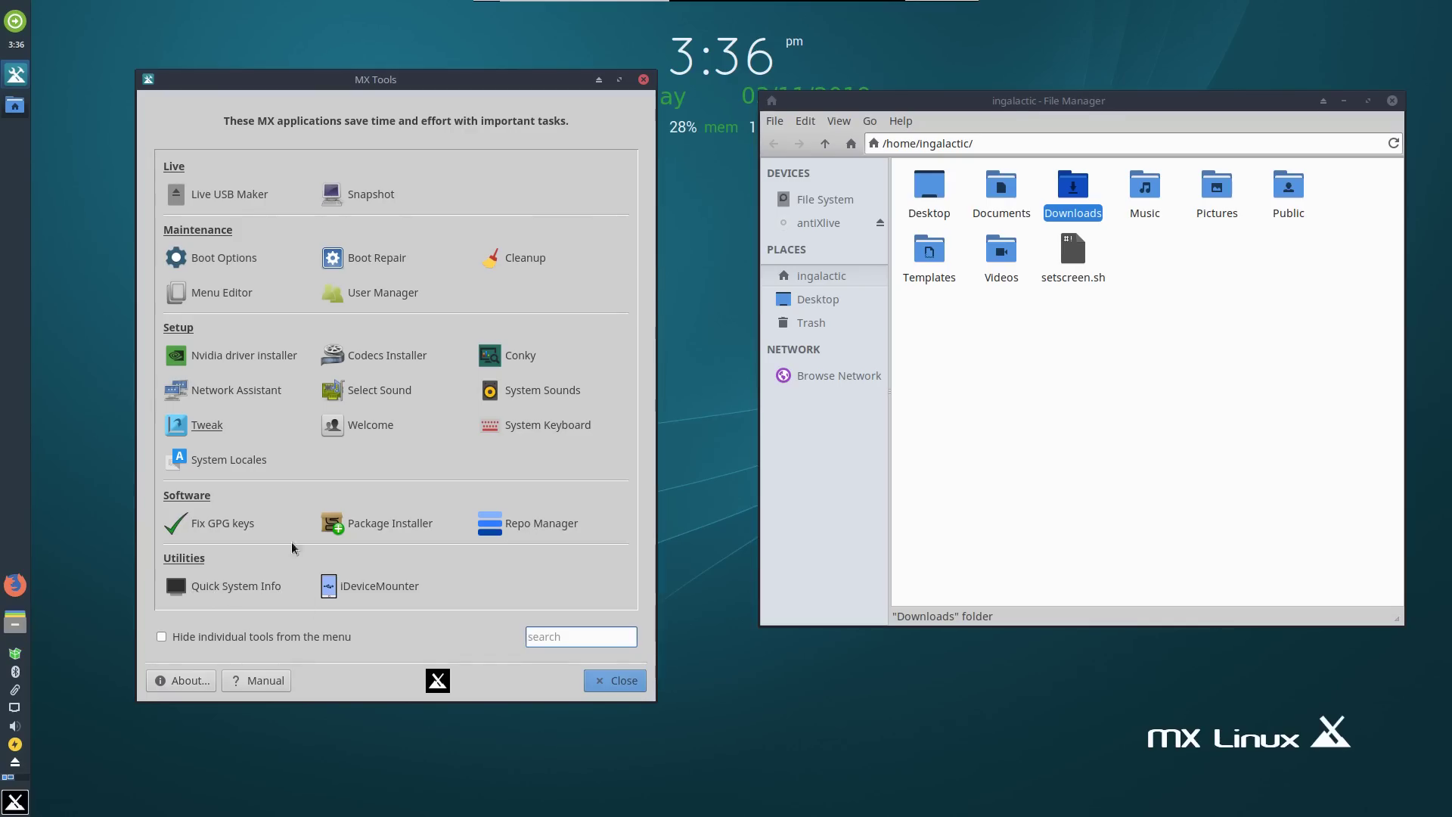
Launch MX Package Installer from the Whisker Menu, authenticating with the administrator password.
mouse_move(424, 86)
mouse_down()
mouse_move(457, 78)
mouse_move(368, 74)
mouse_move(421, 73)
mouse_up()
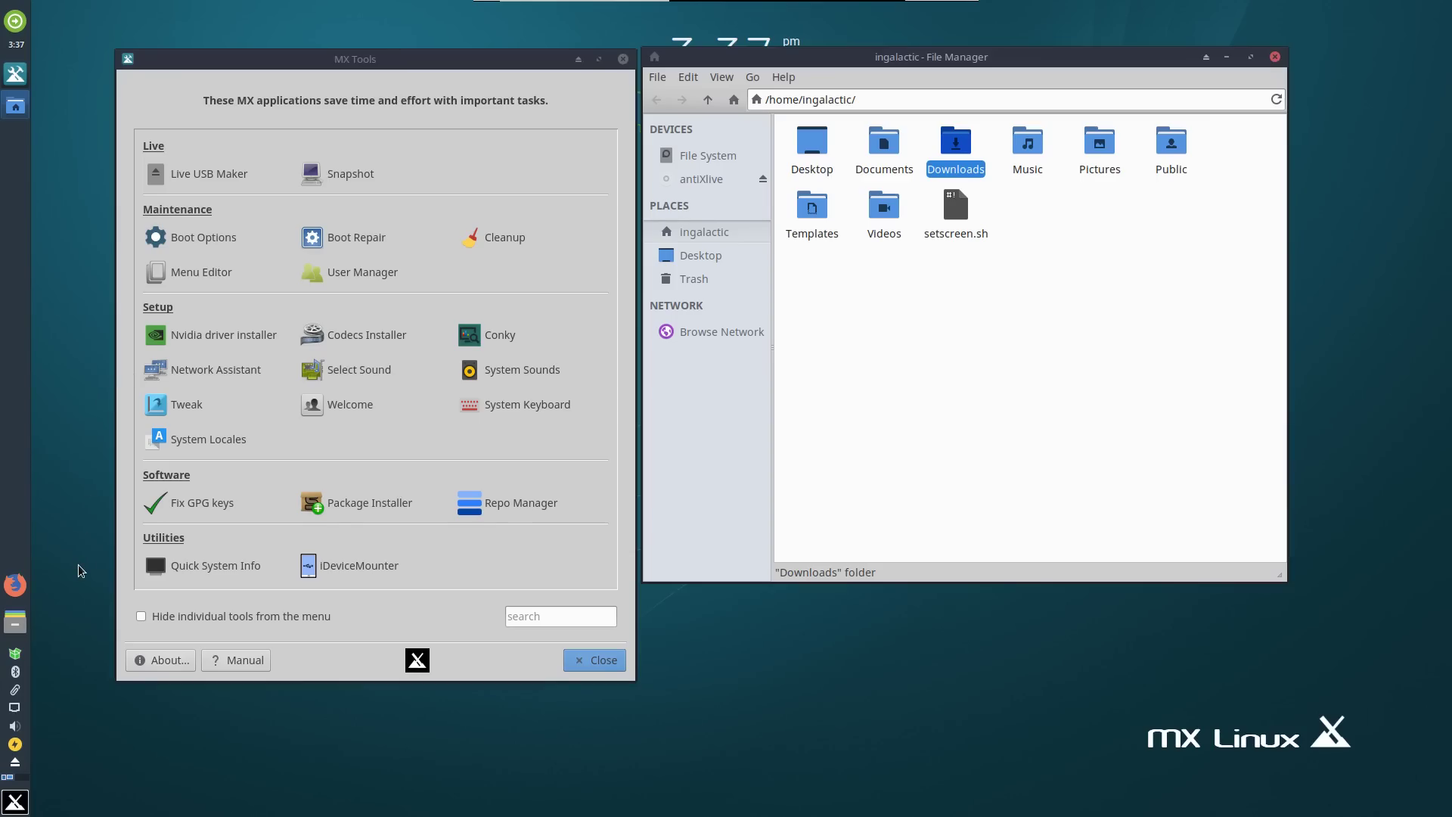
click(15, 802)
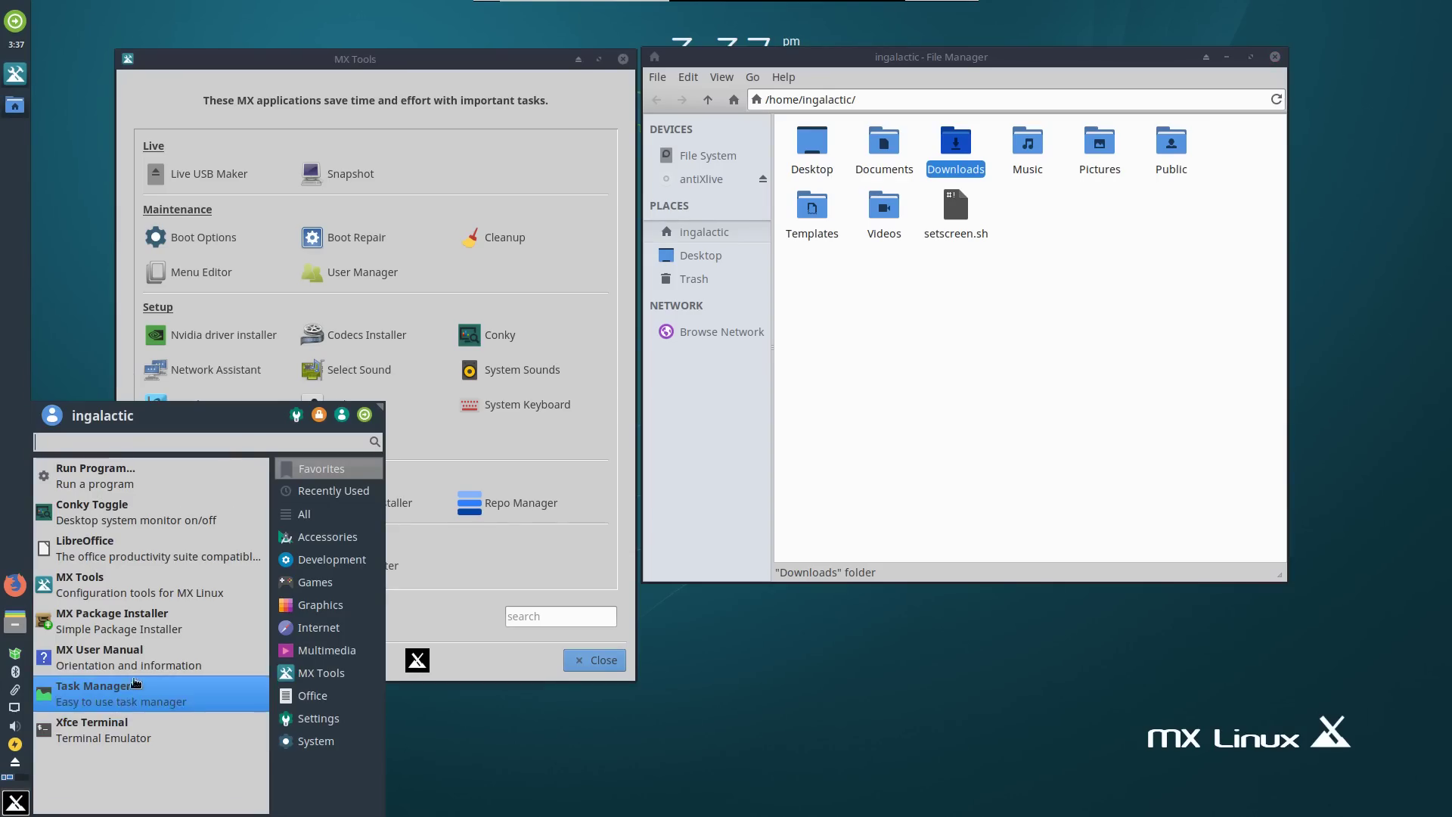
click(140, 620)
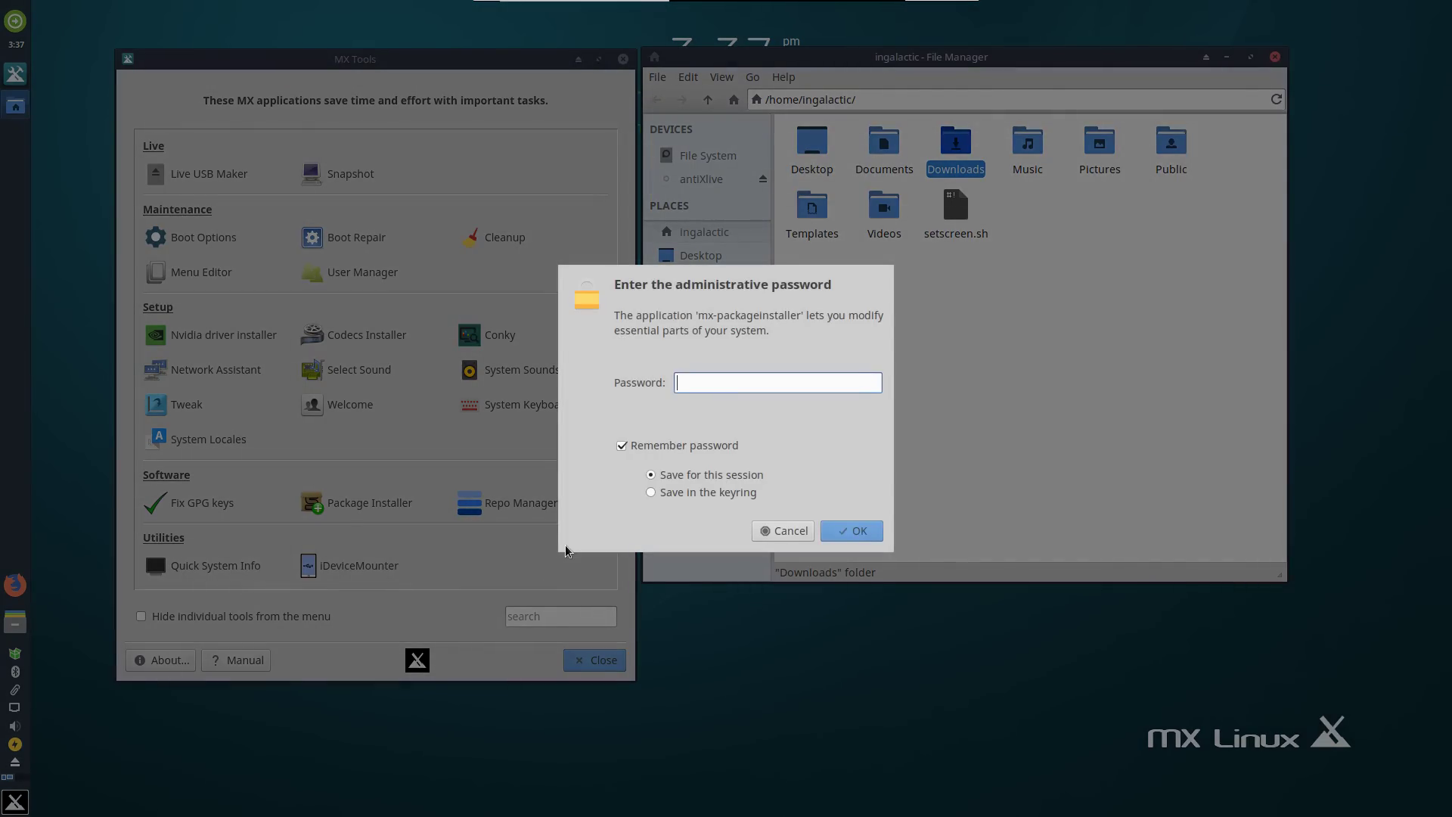
text(demo)
key(Return)
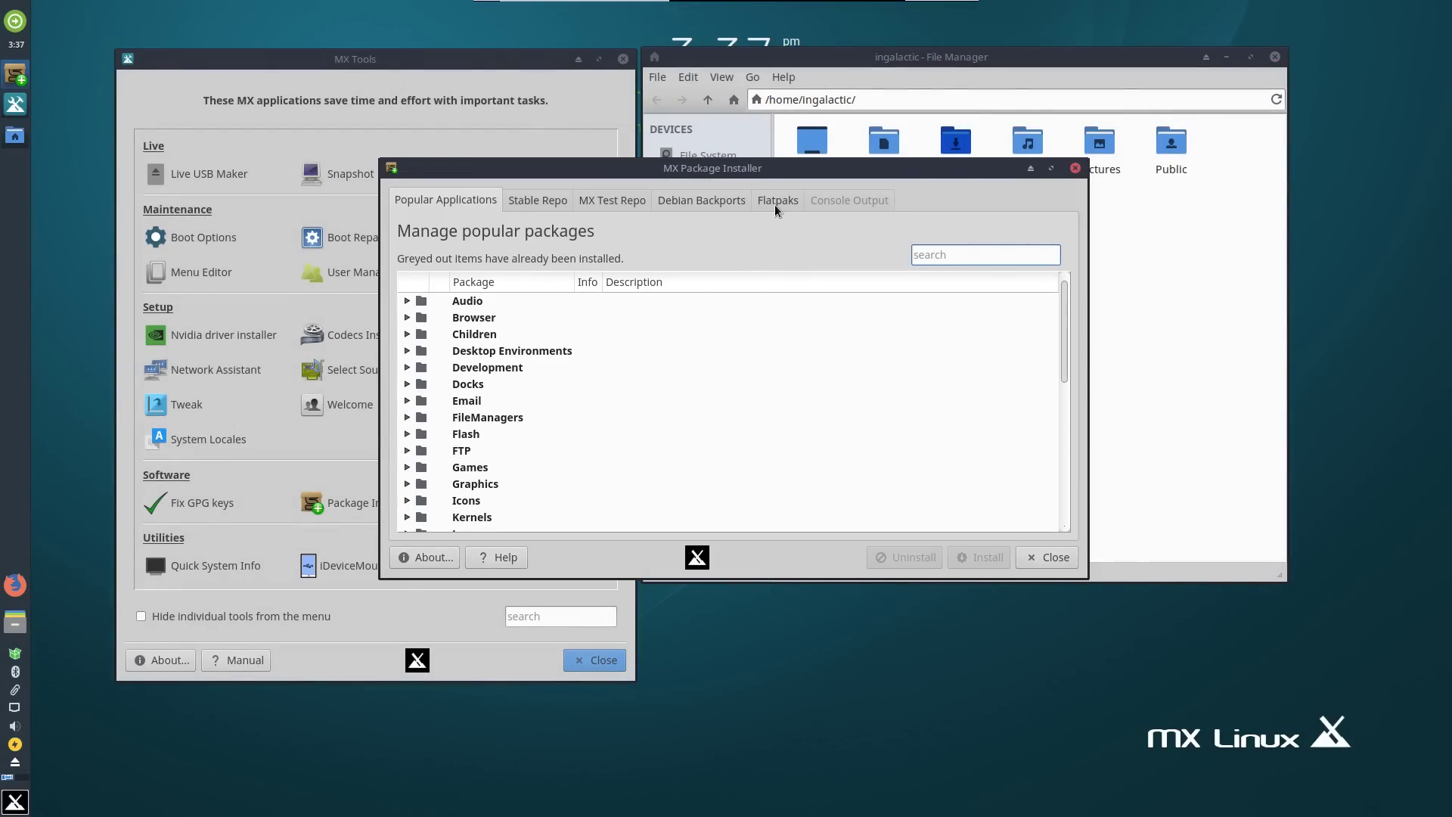
Expand and collapse the Screenshot Utilities and Games categories in Popular Applications.
scroll(537, 371, down, 4)
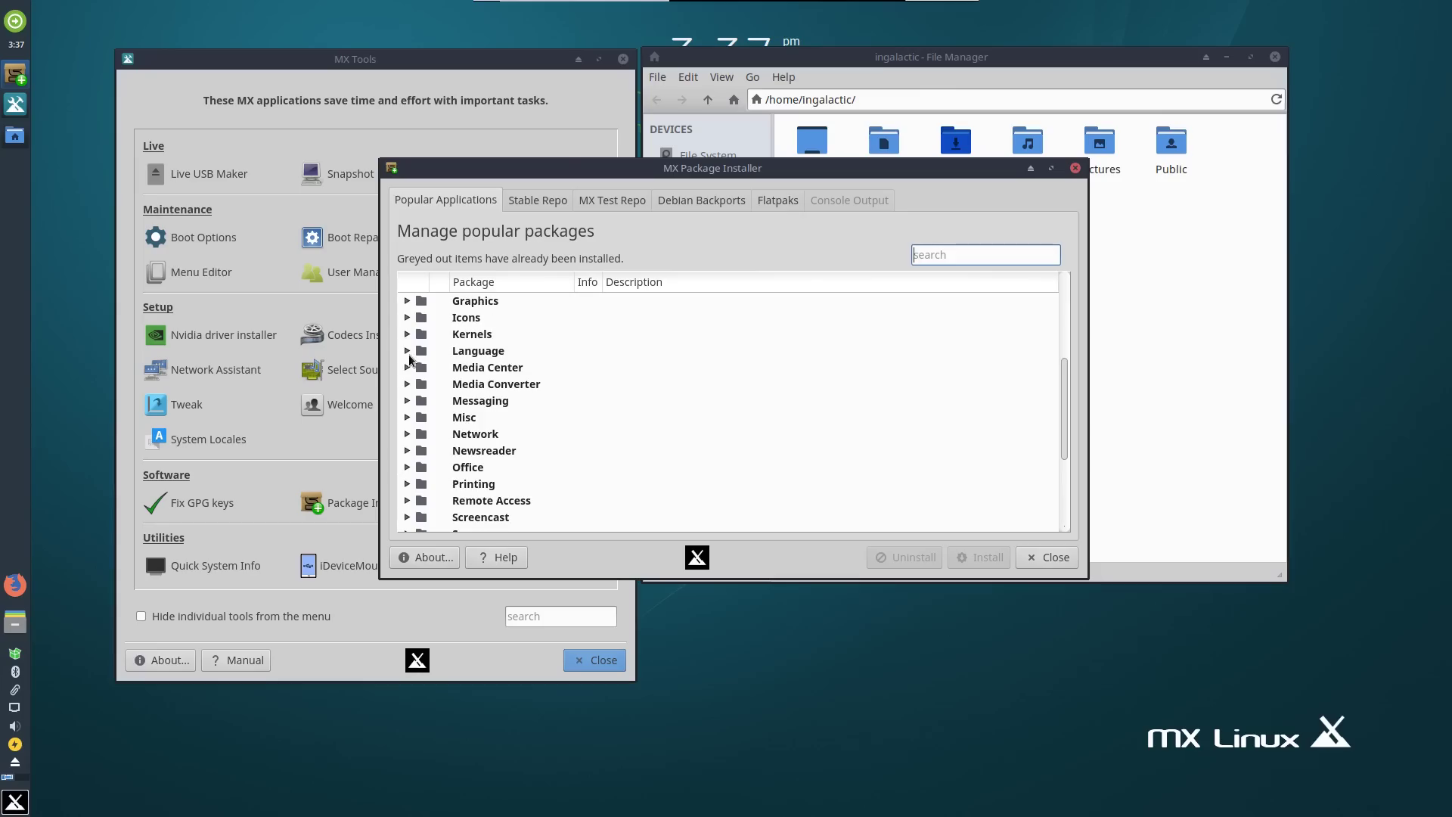
scroll(552, 350, down, 3)
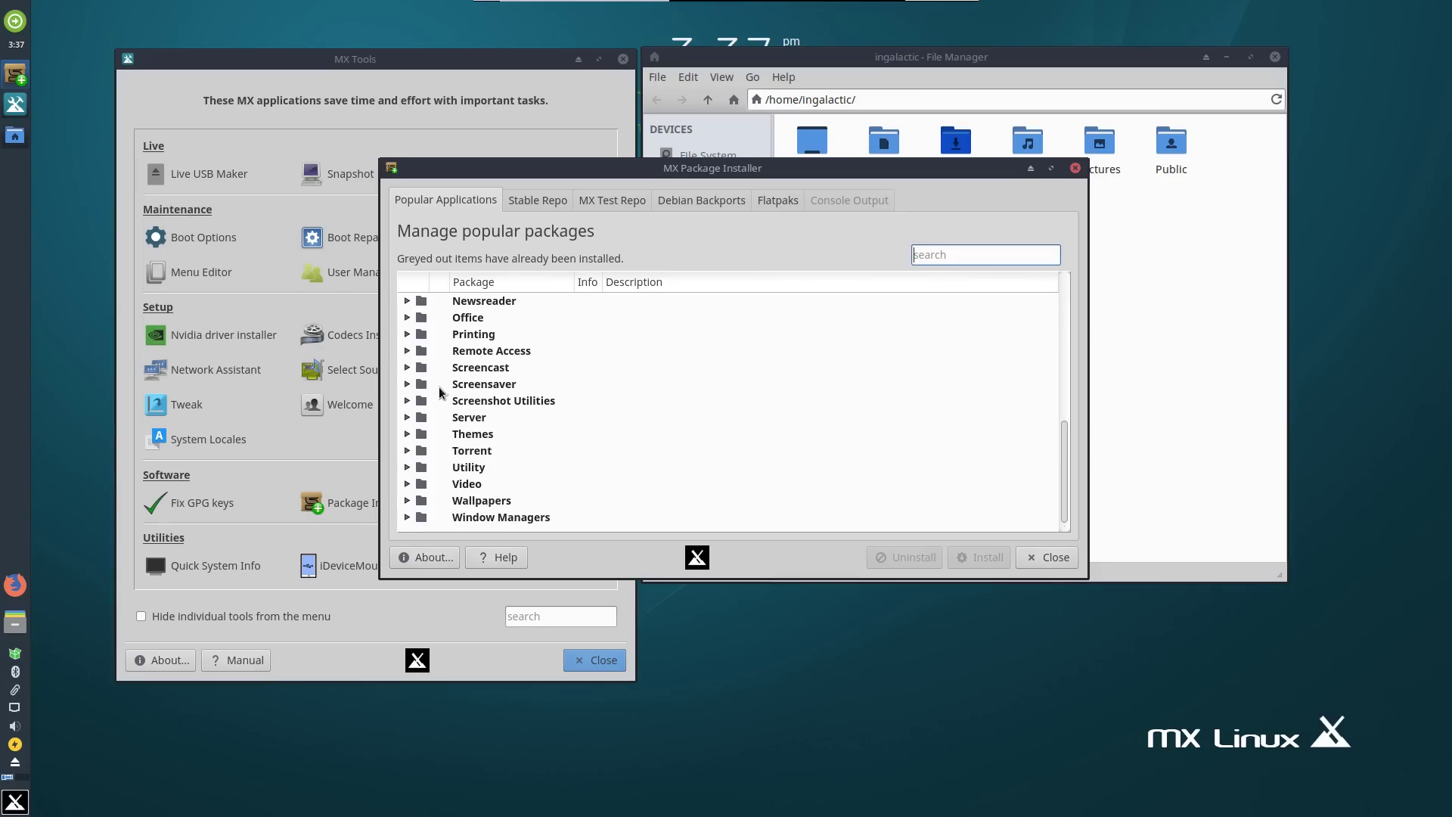
click(408, 401)
click(407, 400)
scroll(412, 382, up, 4)
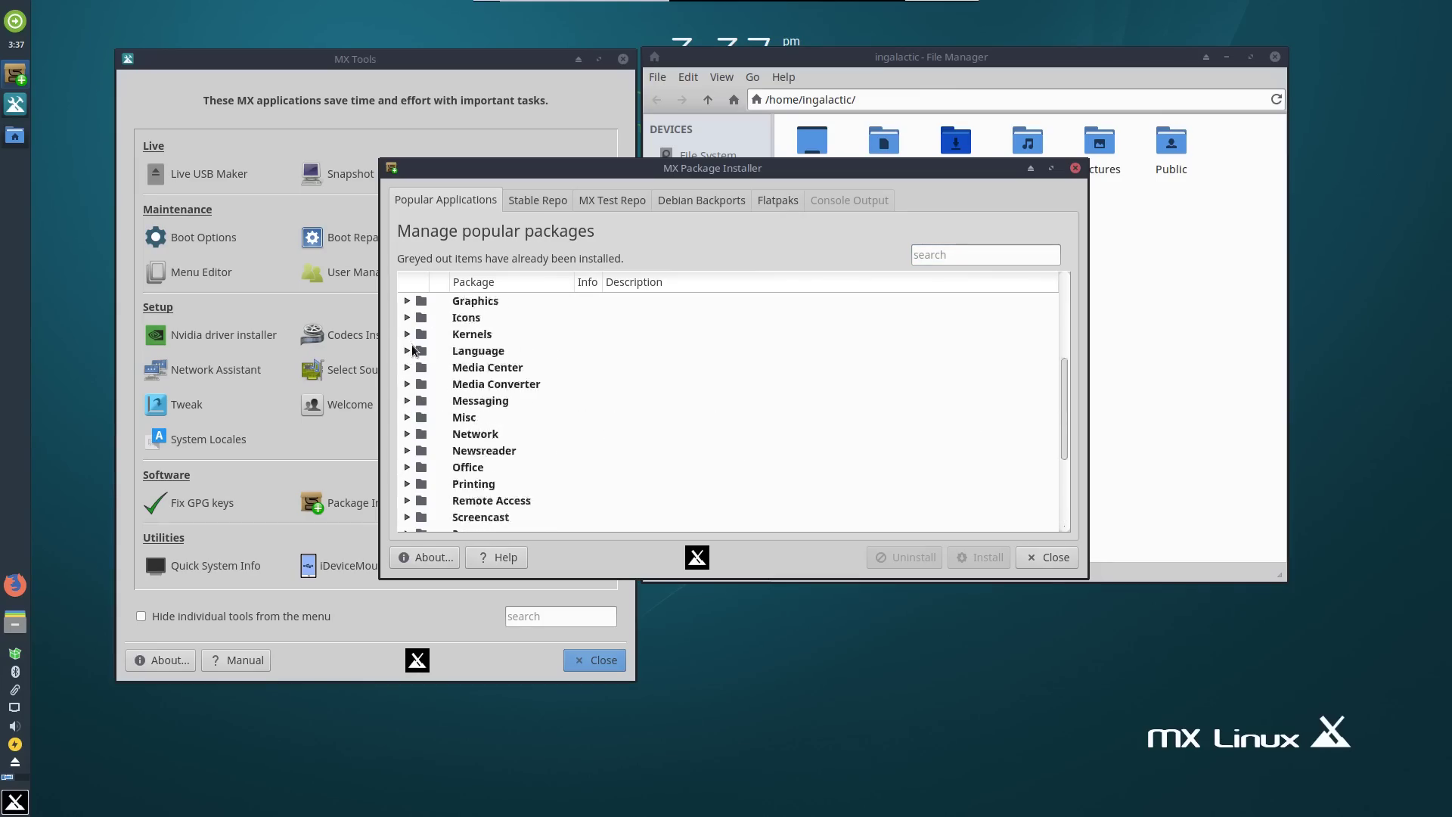
click(407, 334)
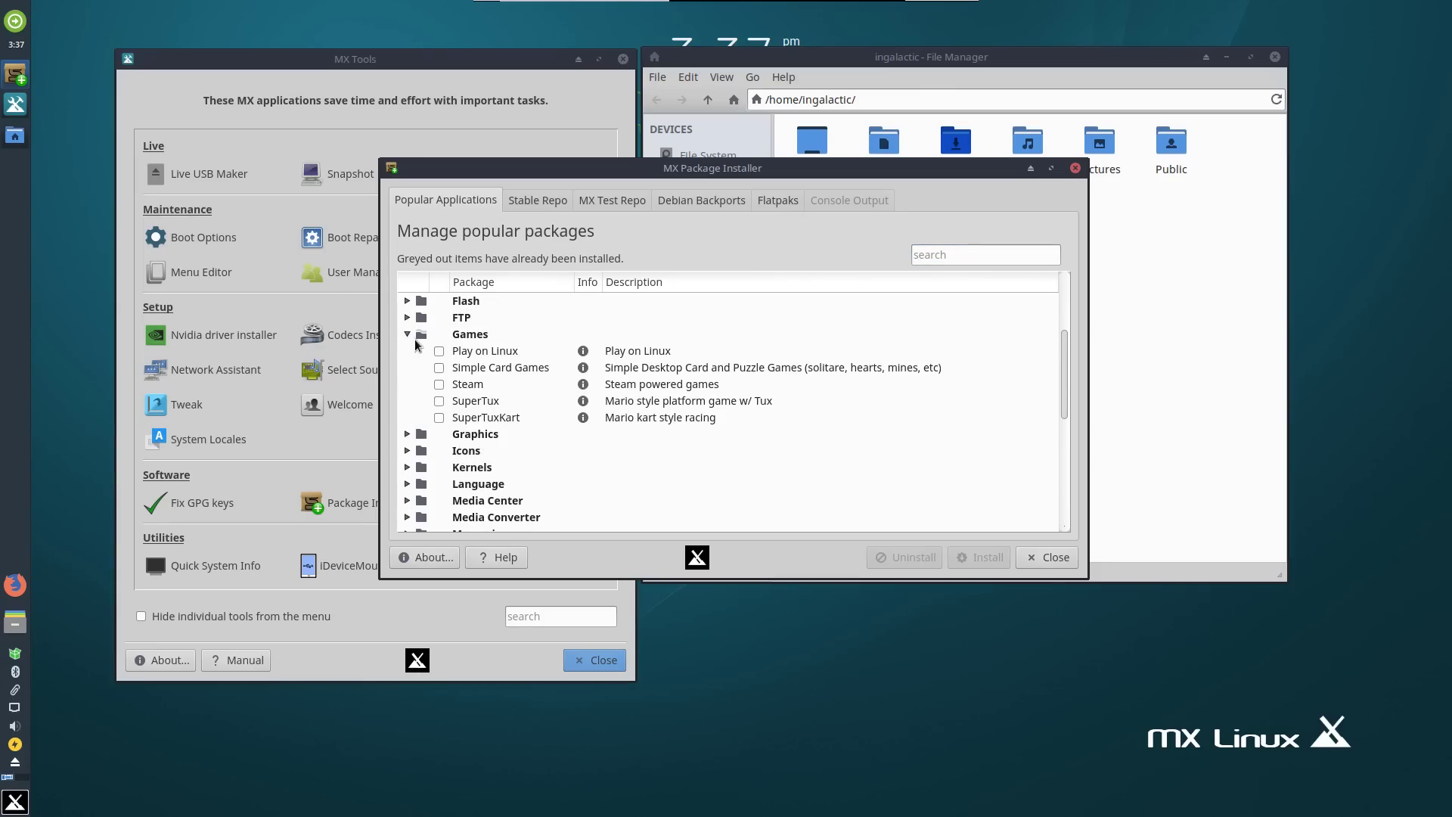
click(407, 334)
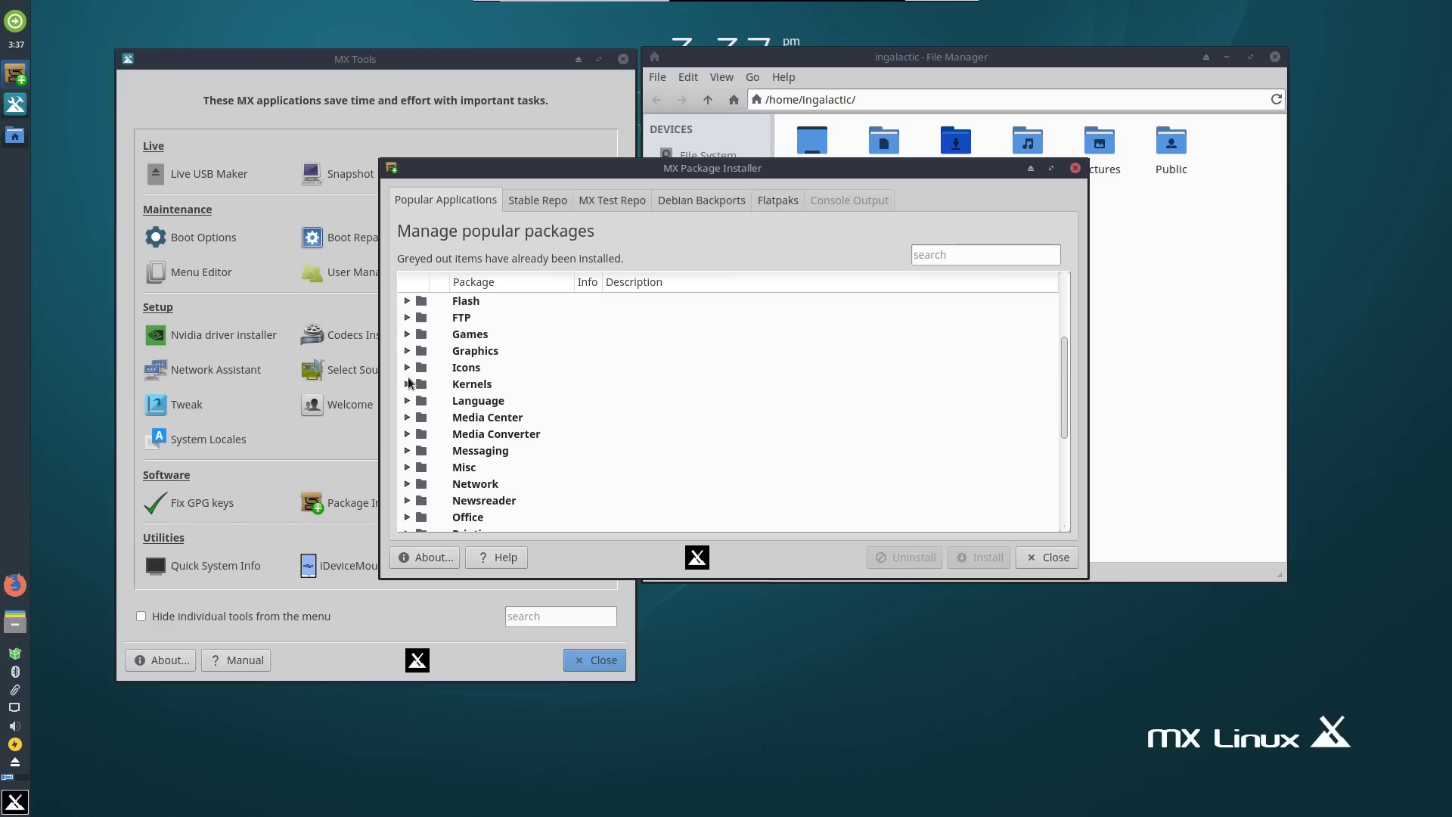
scroll(437, 392, down, 4)
scroll(437, 408, up, 6)
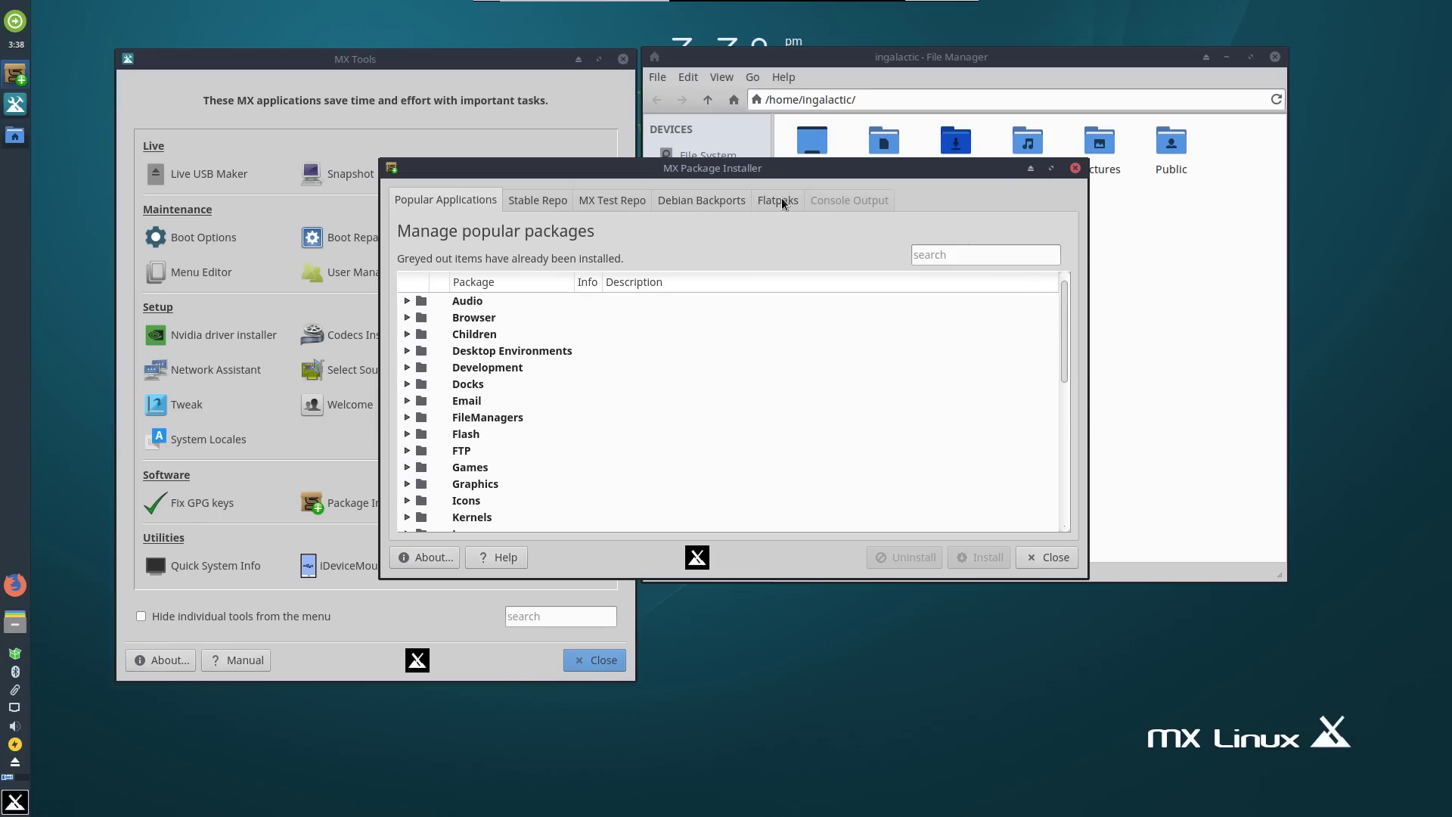
Keep flathub as the Flatpaks remote so the list shows its 544 available apps.
drag(696, 167, 650, 175)
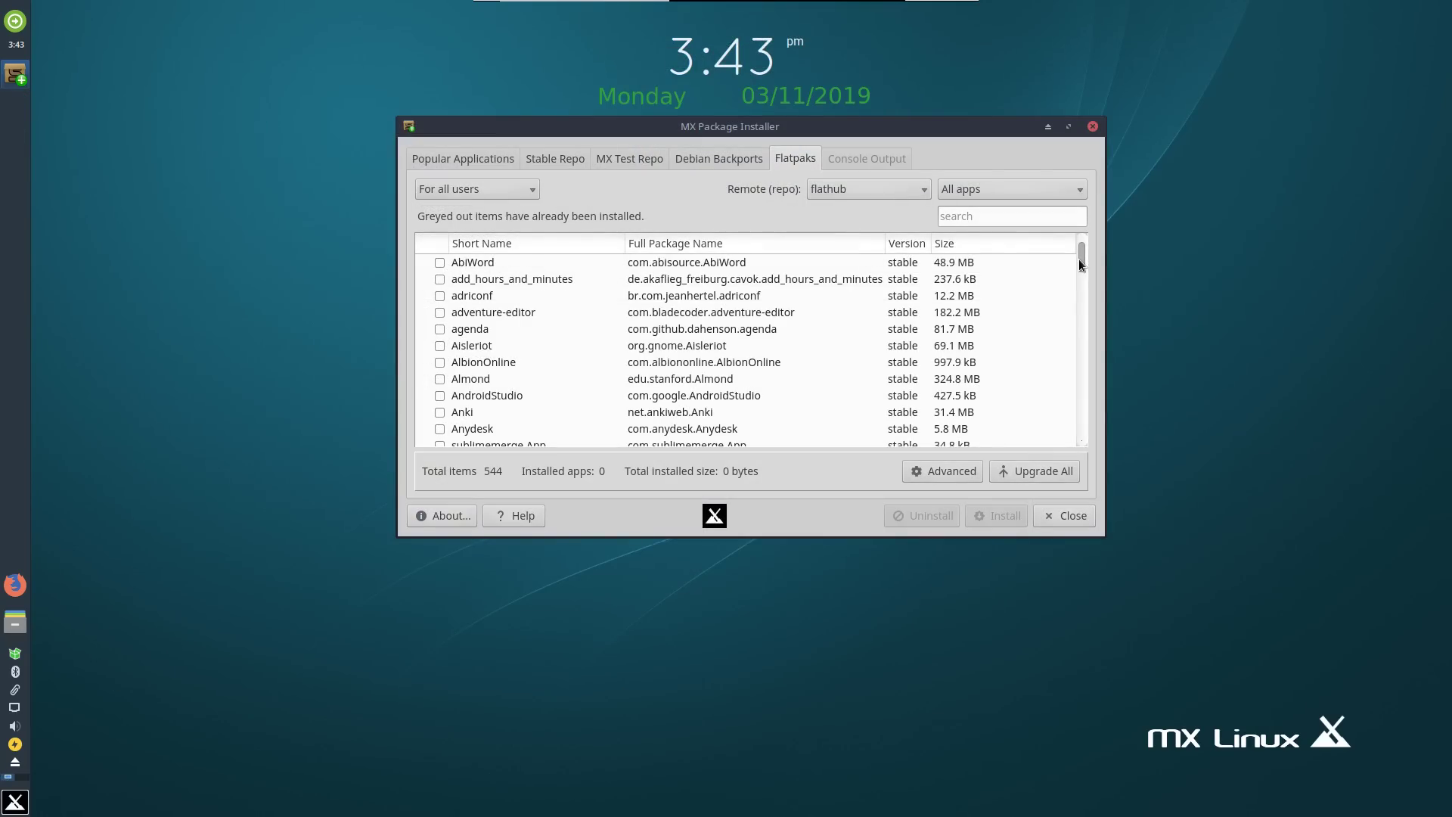
click(912, 189)
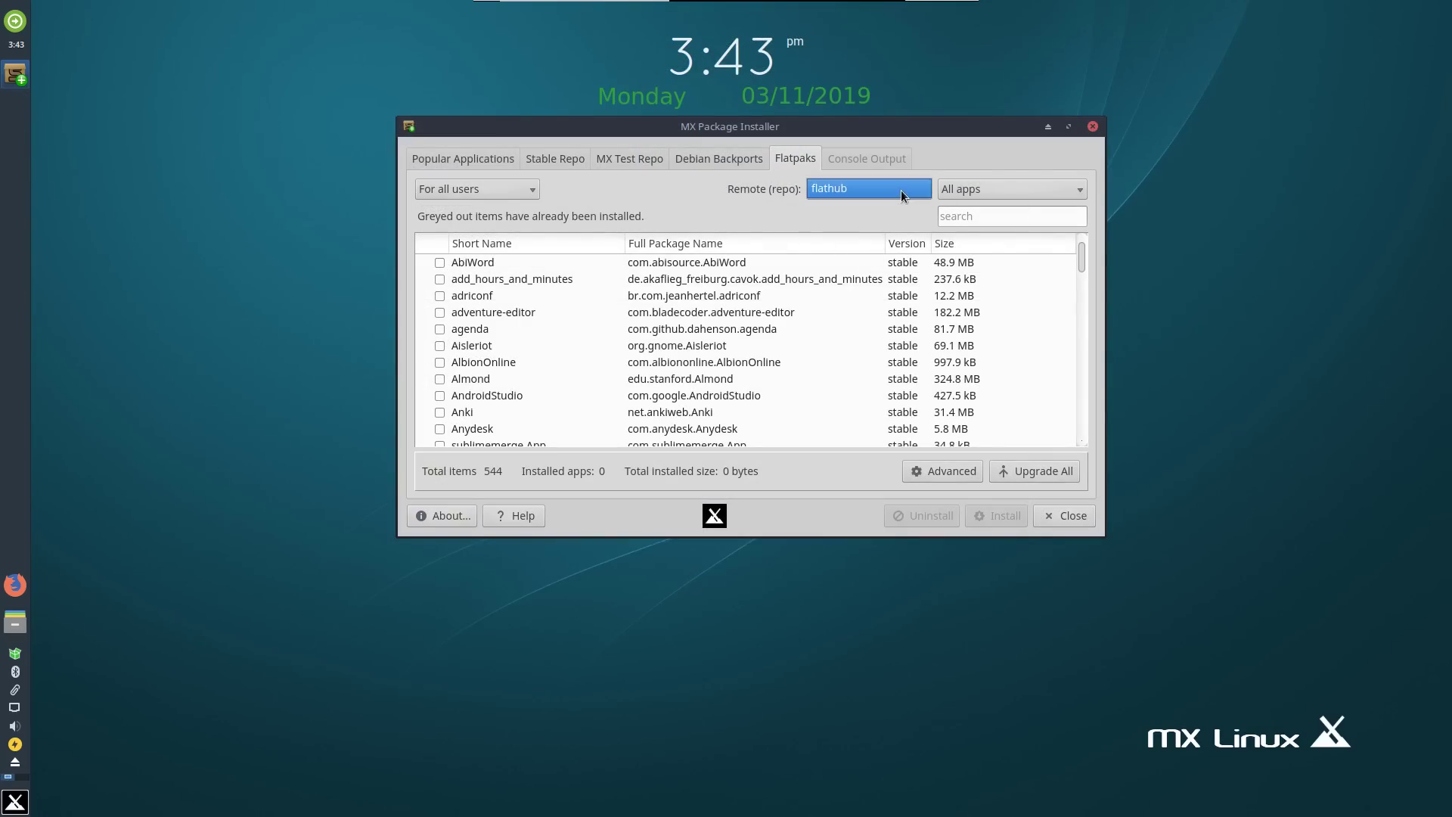
click(879, 220)
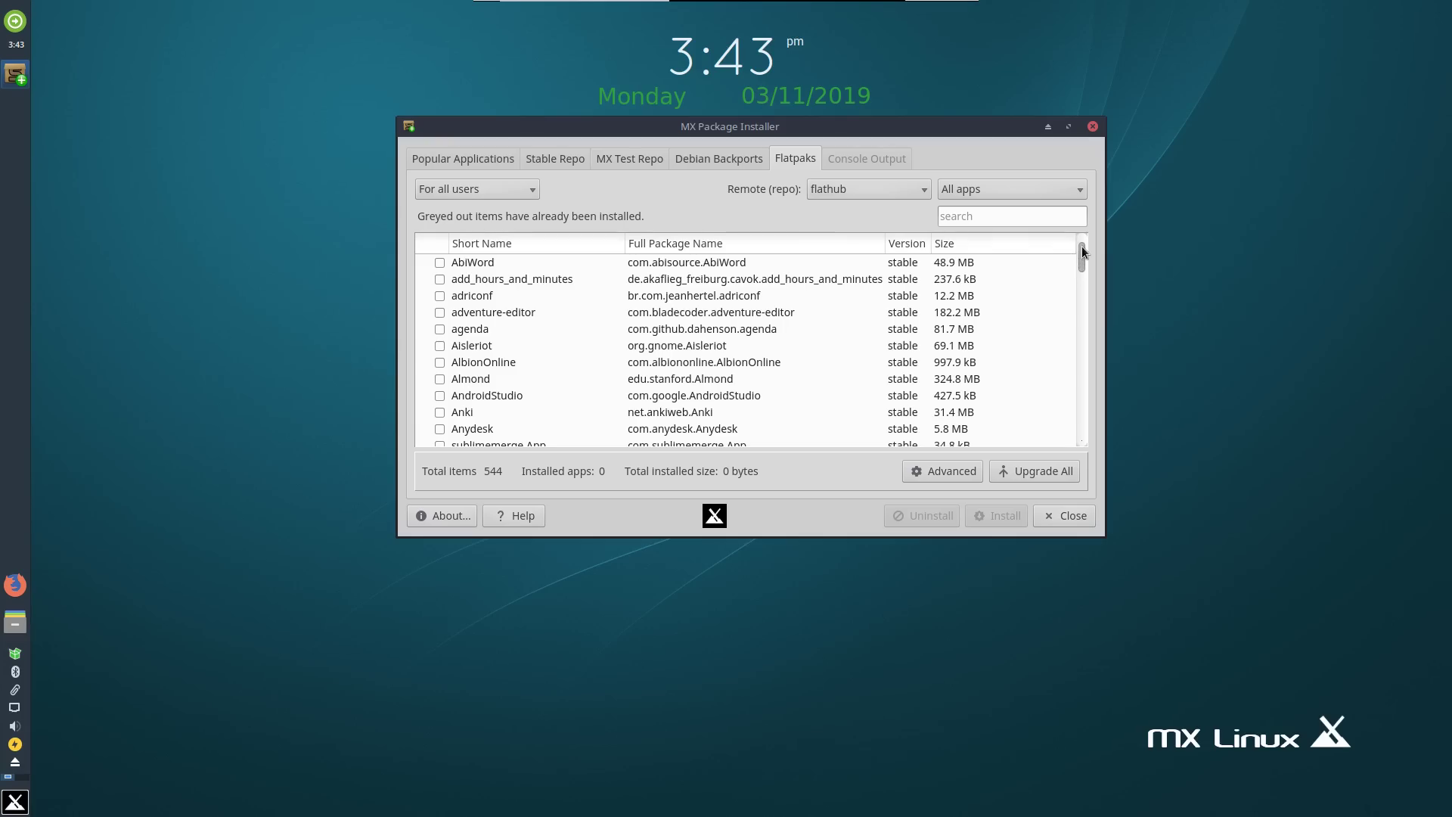
drag(1082, 254, 1109, 238)
drag(942, 126, 876, 197)
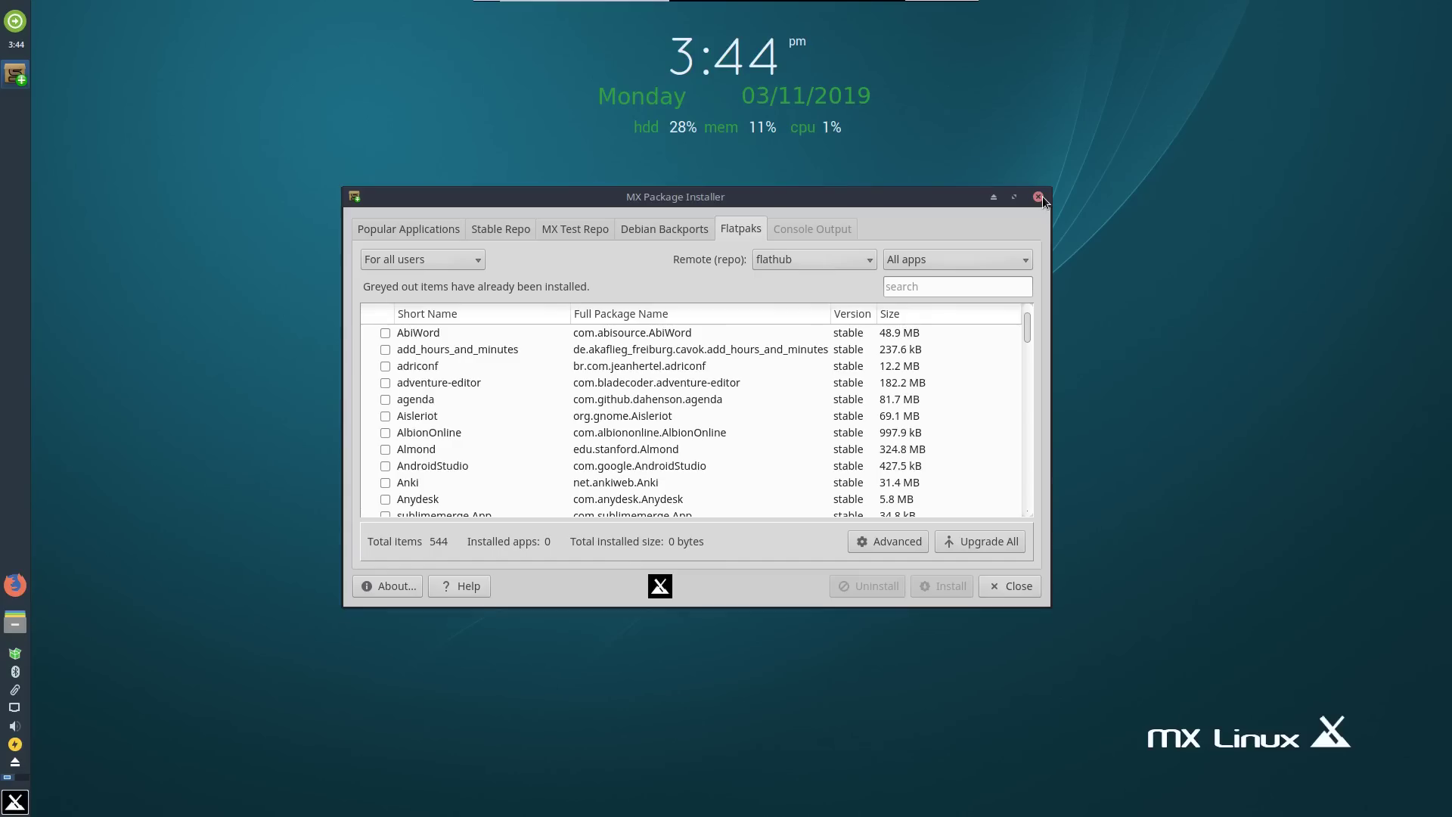
Close MX Package Installer and return to the MX Welcome screen.
click(1039, 196)
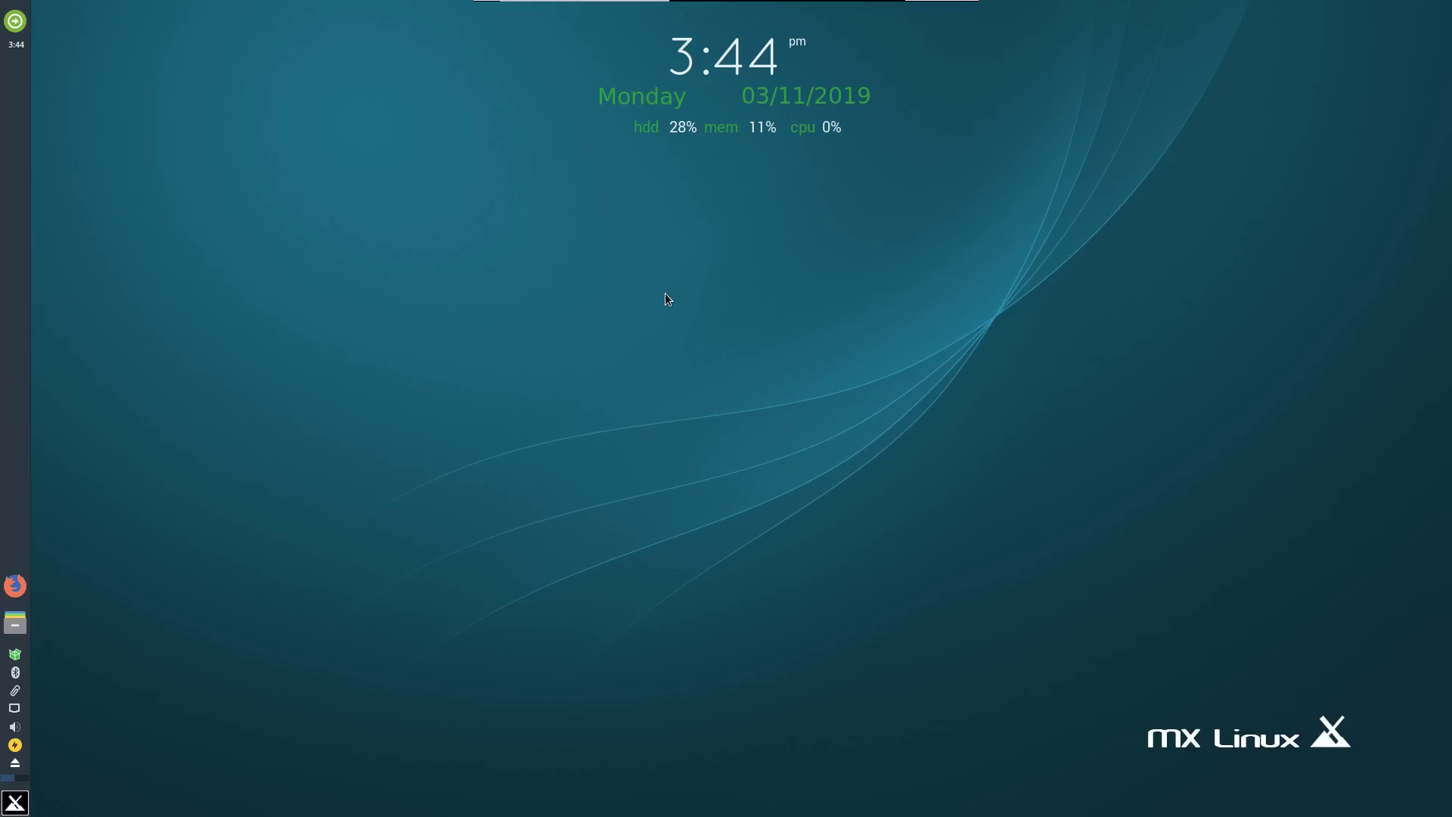
click(15, 625)
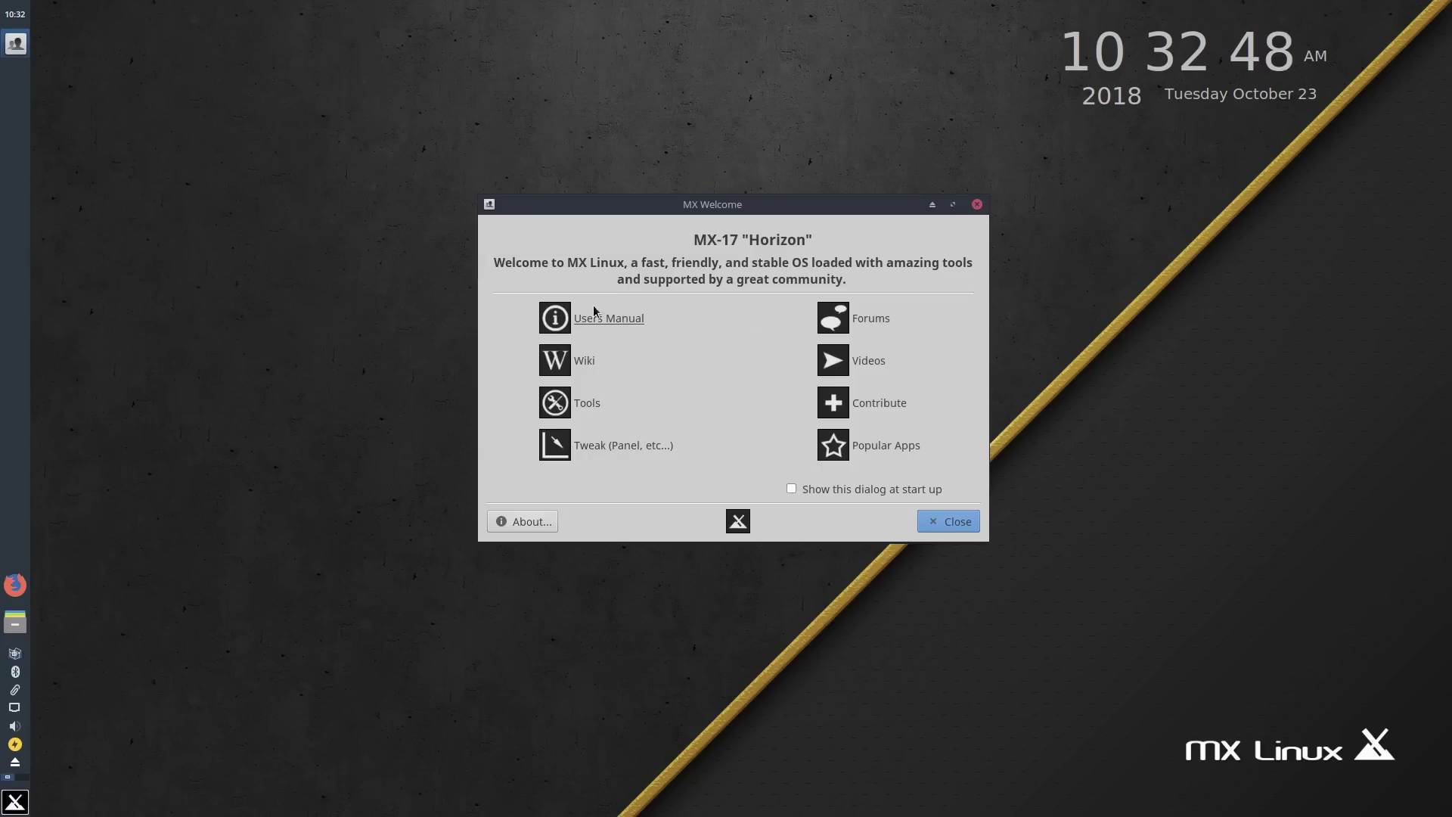
Reopen the Popular Applications installer and look through the Browser category's packages.
click(881, 446)
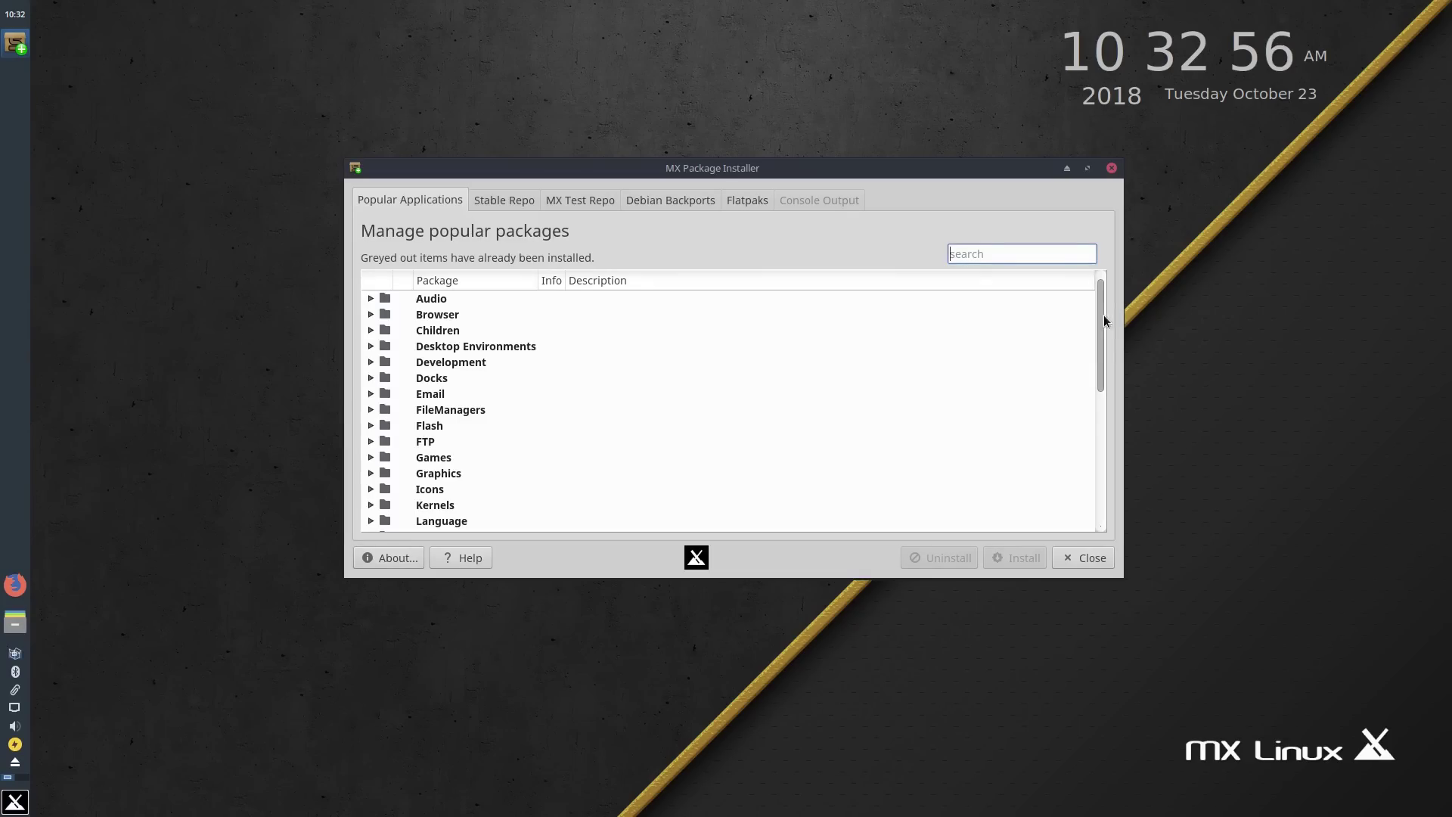
drag(1104, 321, 1109, 233)
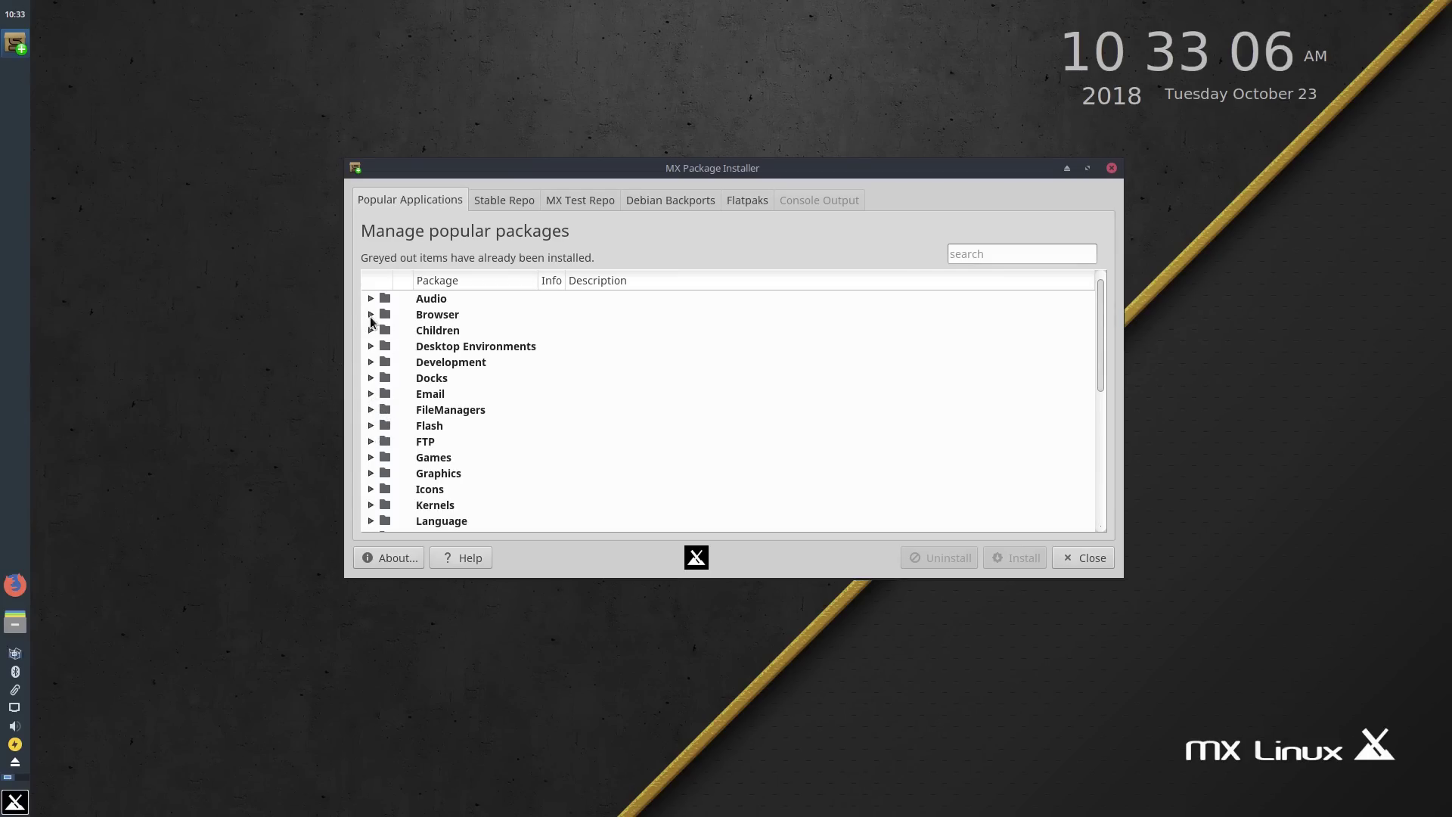
click(371, 317)
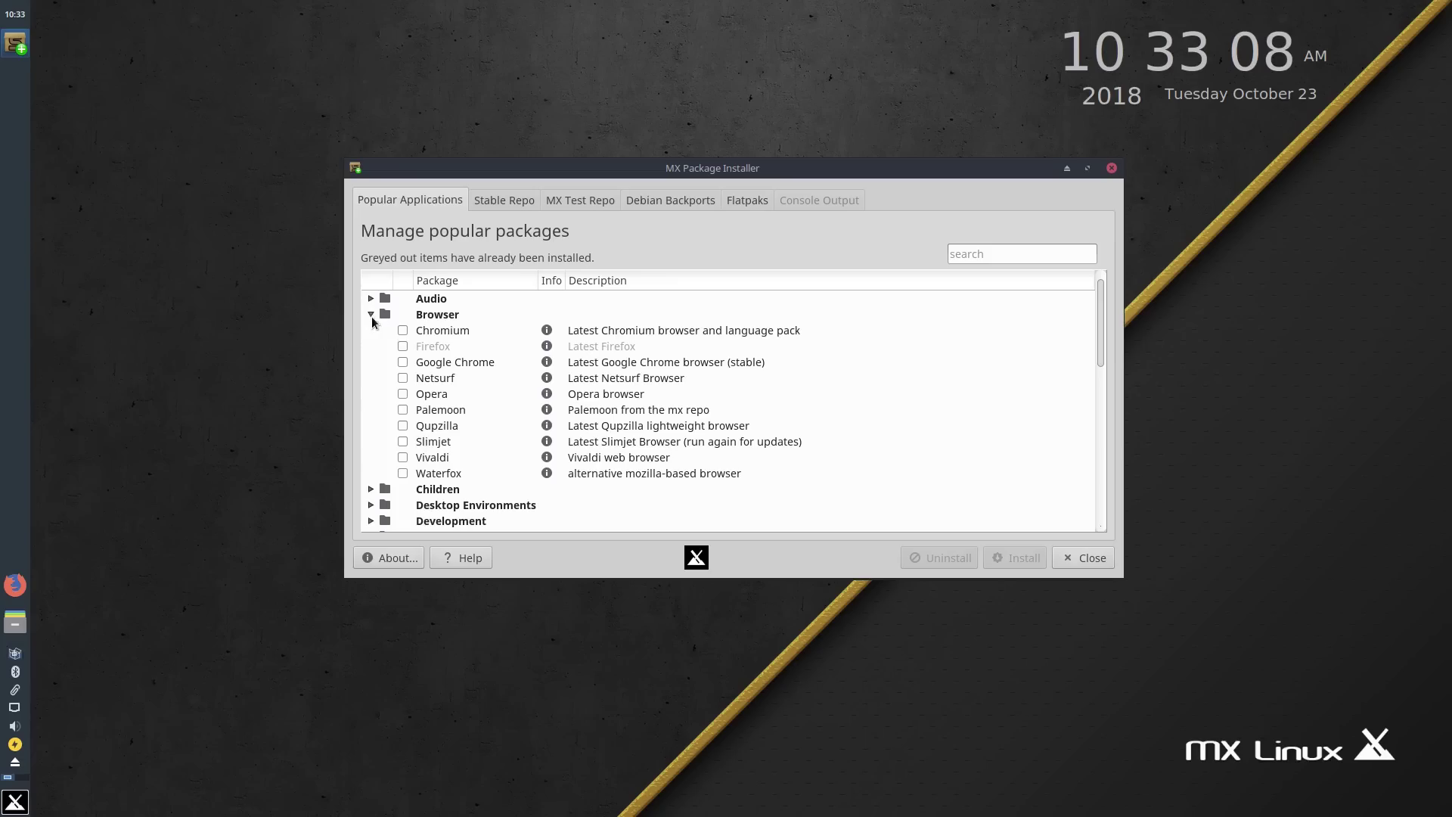
scroll(447, 390, down, 1)
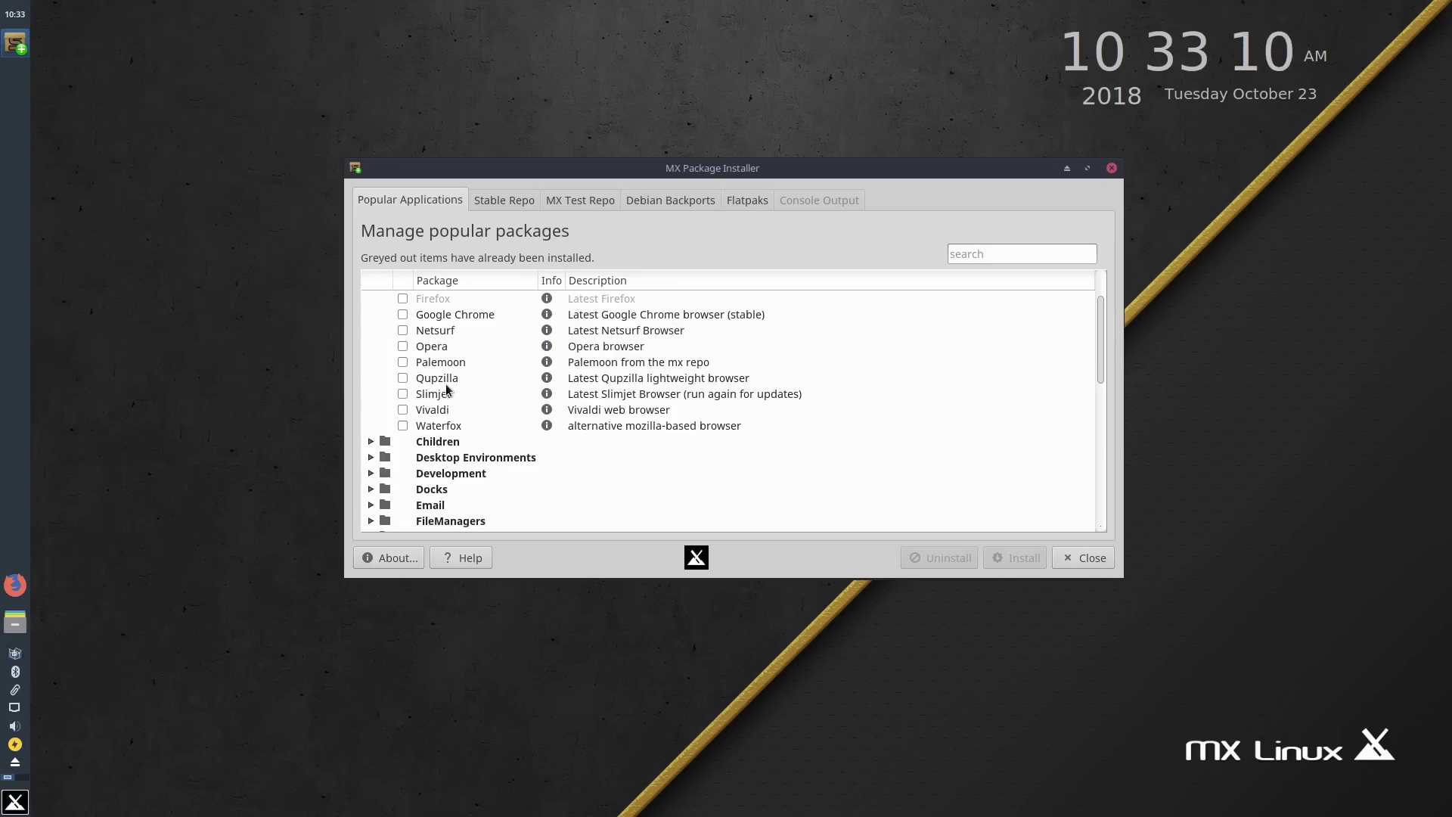
scroll(446, 390, up, 1)
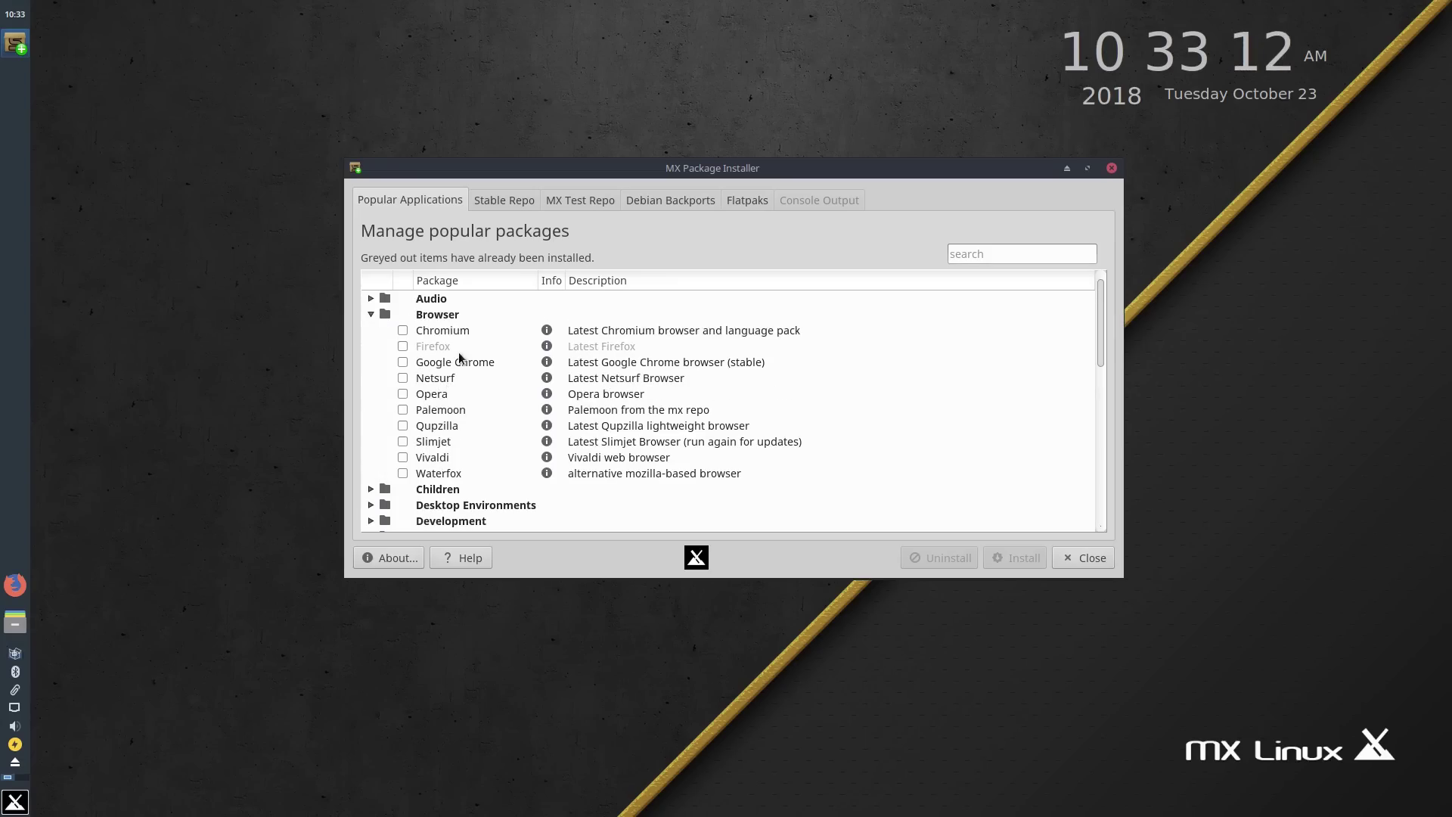
click(369, 315)
Expand and collapse the Audio and Games categories, scrolling through the category list.
click(370, 298)
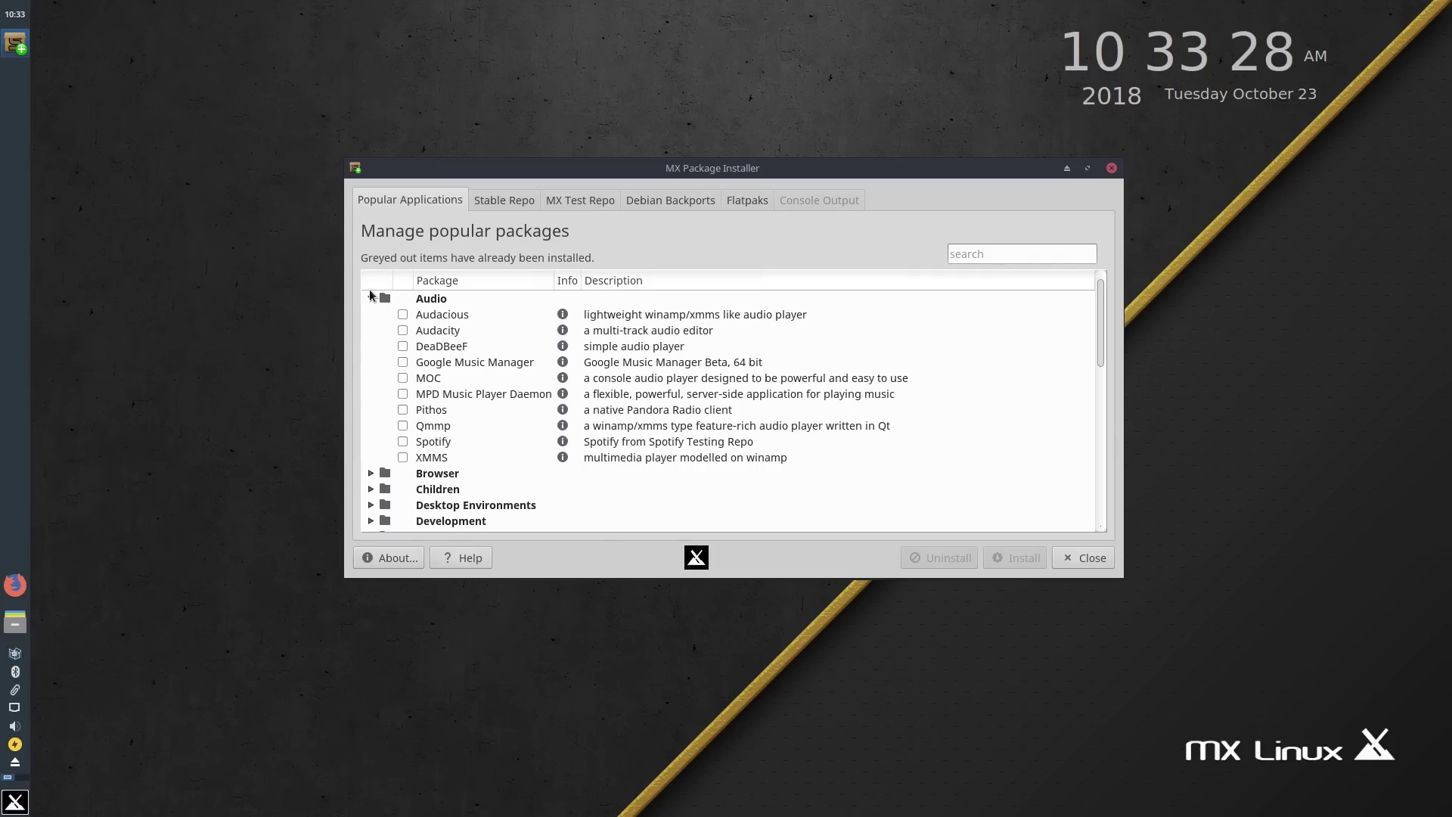
click(371, 298)
scroll(418, 446, down, 4)
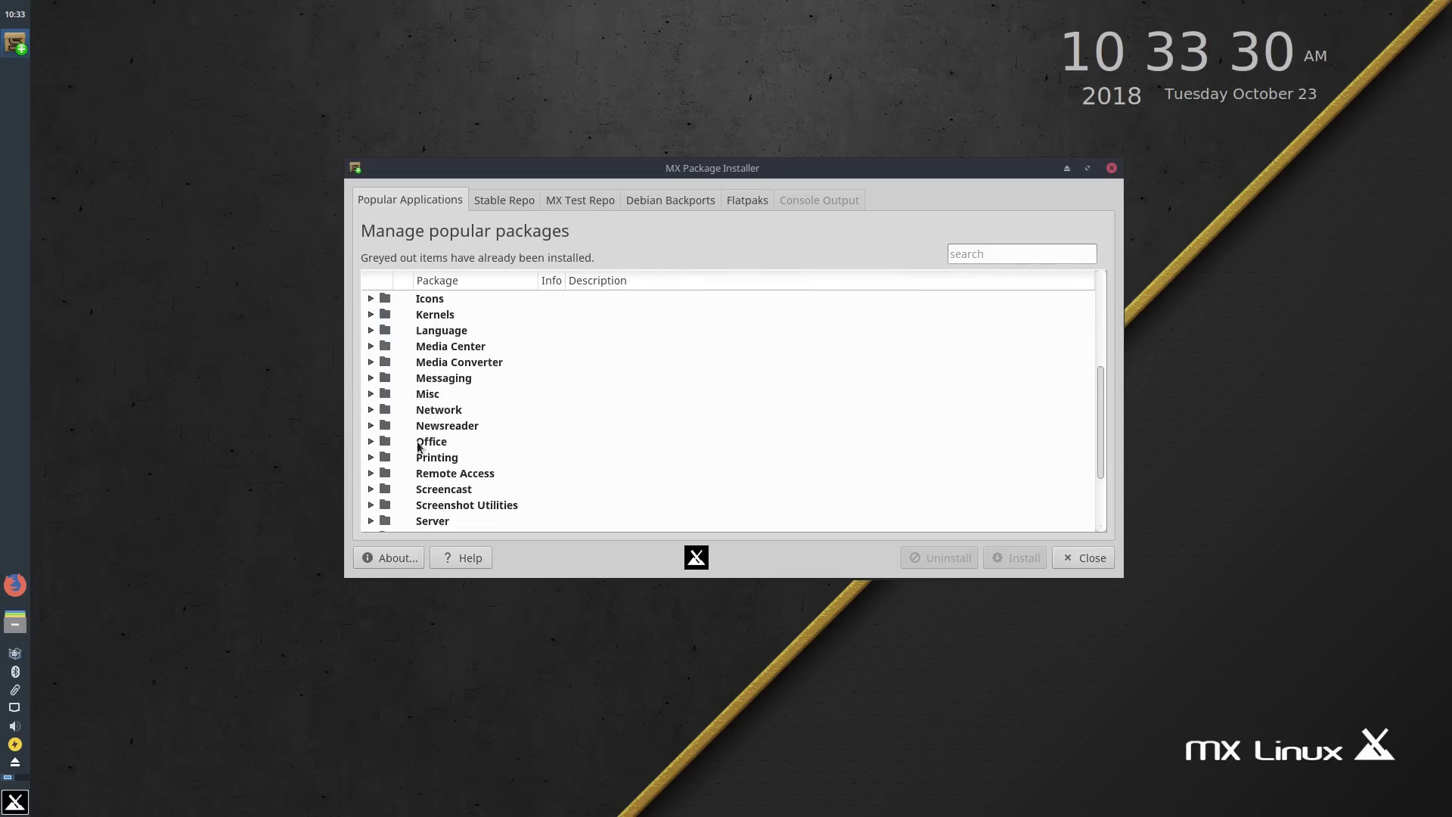
scroll(418, 447, down, 2)
scroll(417, 439, up, 6)
scroll(417, 433, down, 6)
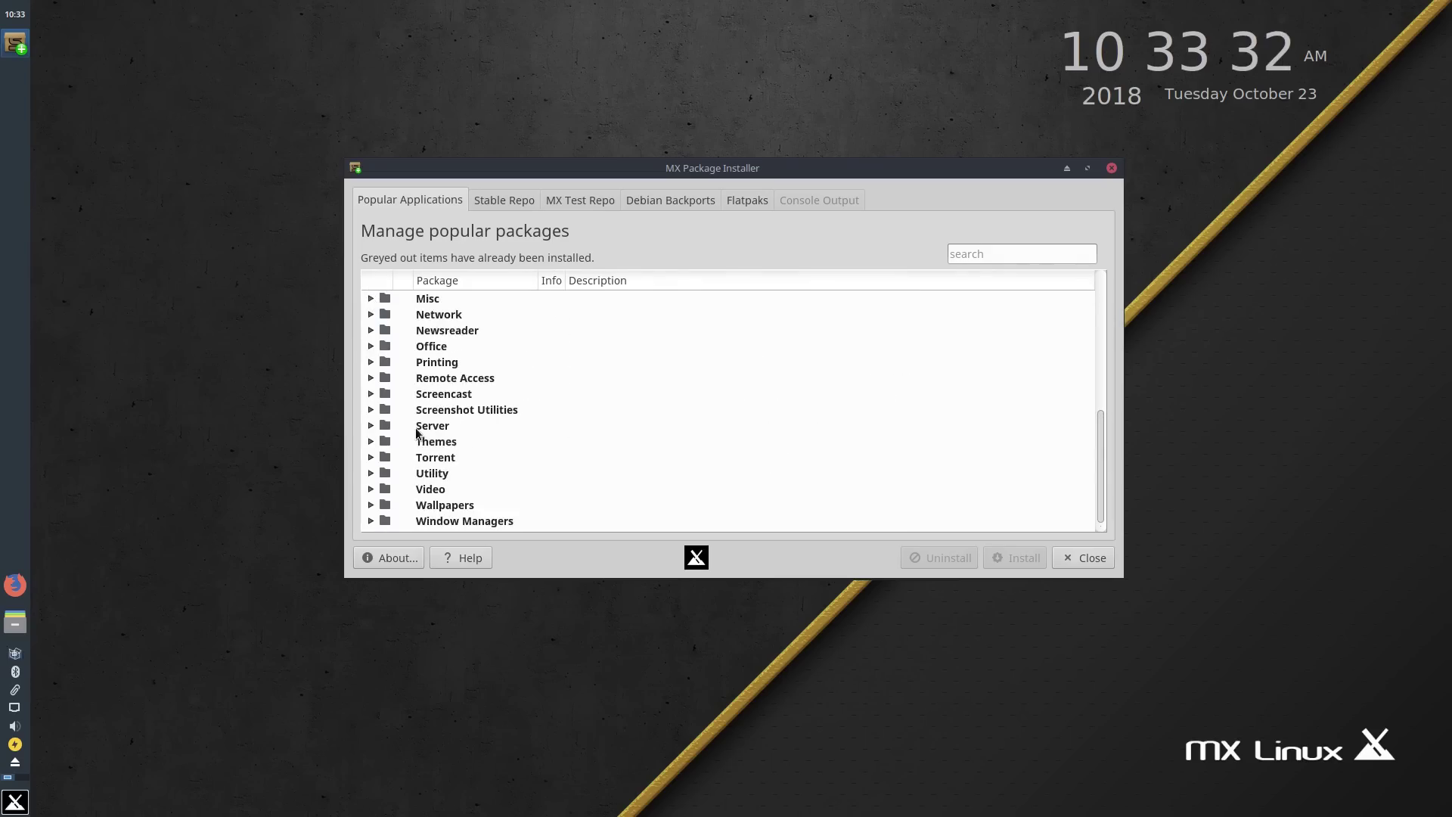
scroll(417, 431, up, 4)
click(370, 362)
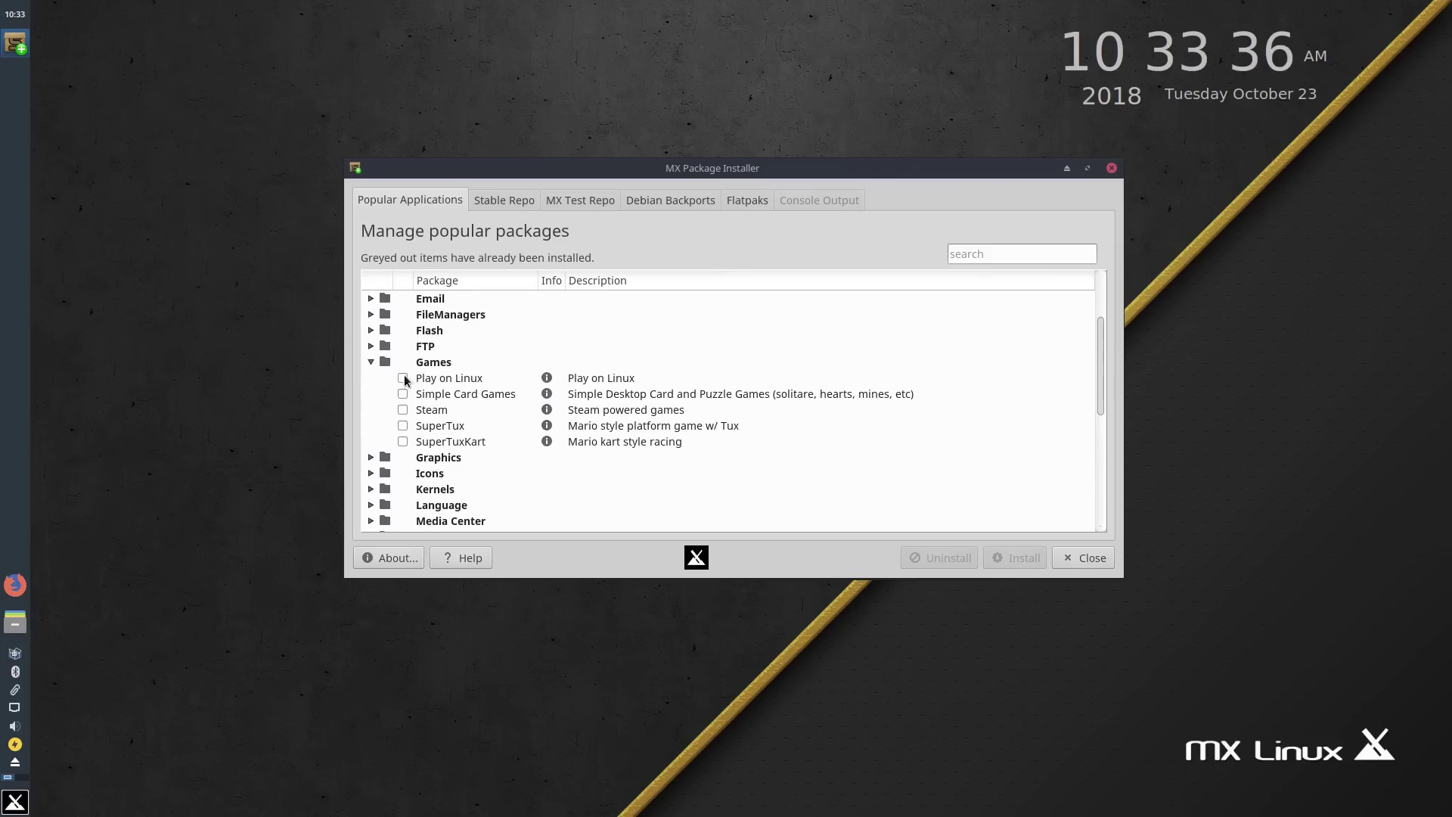
click(374, 361)
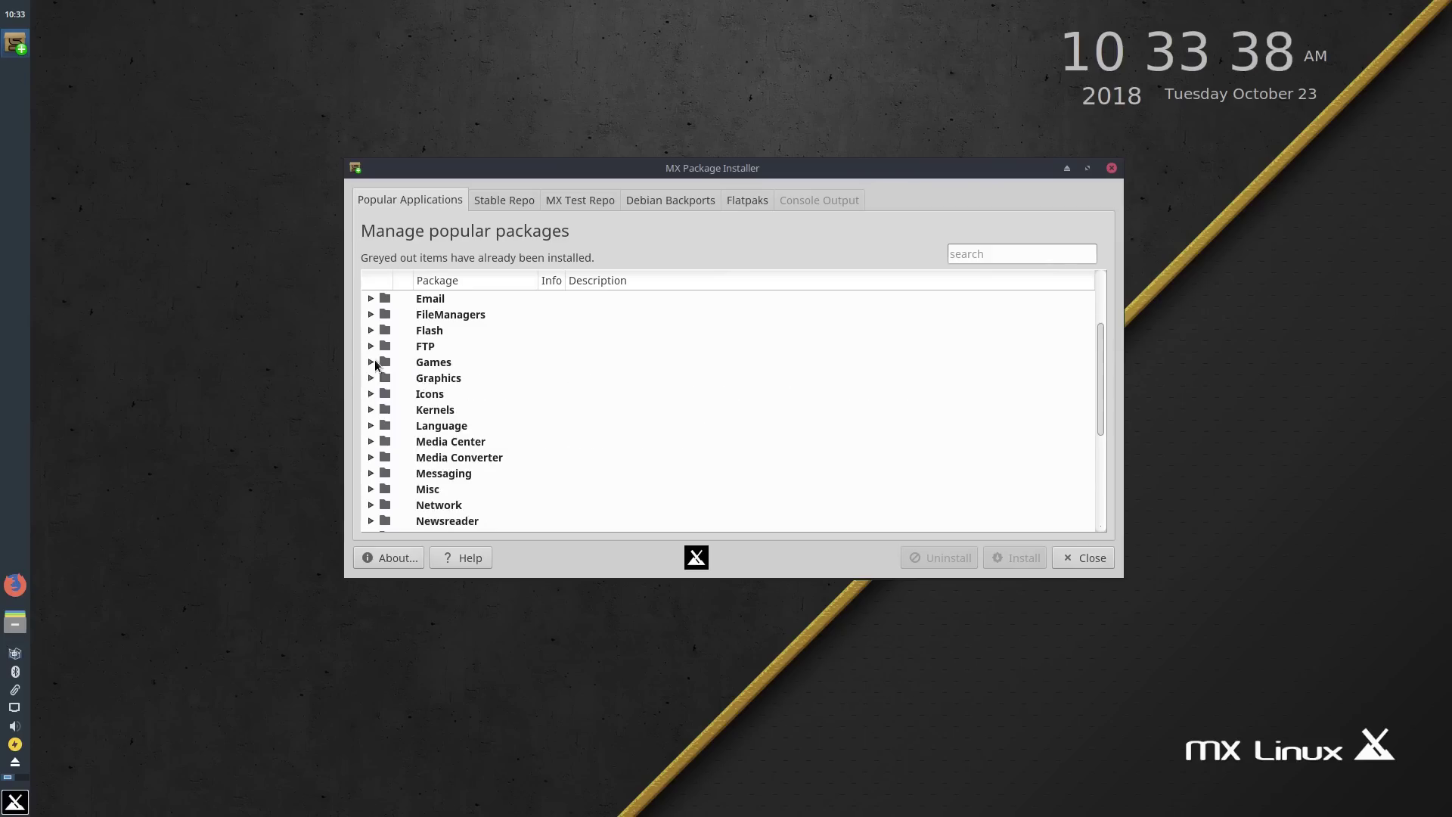
scroll(373, 363, down, 3)
scroll(374, 423, up, 5)
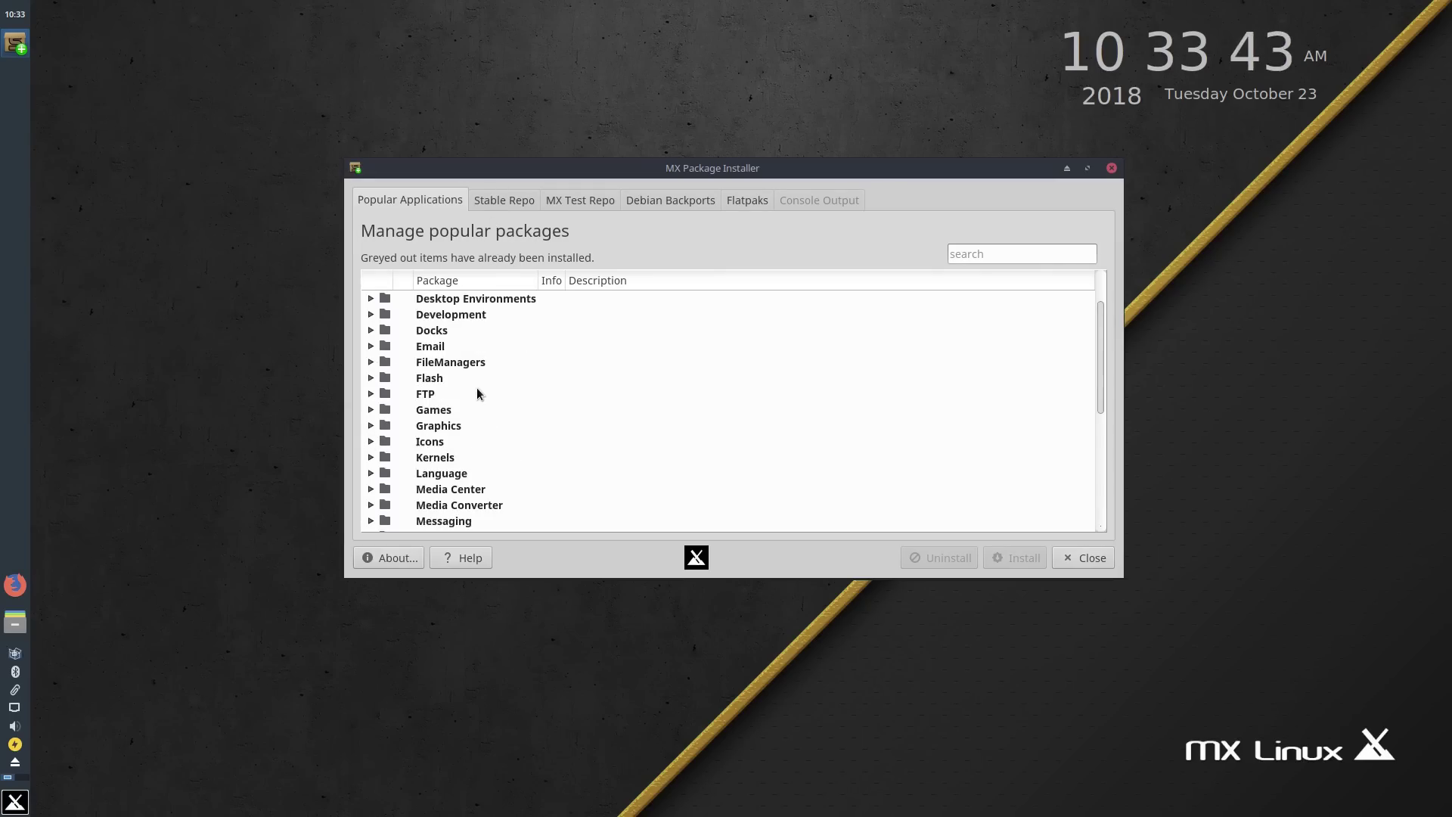
scroll(477, 392, down, 5)
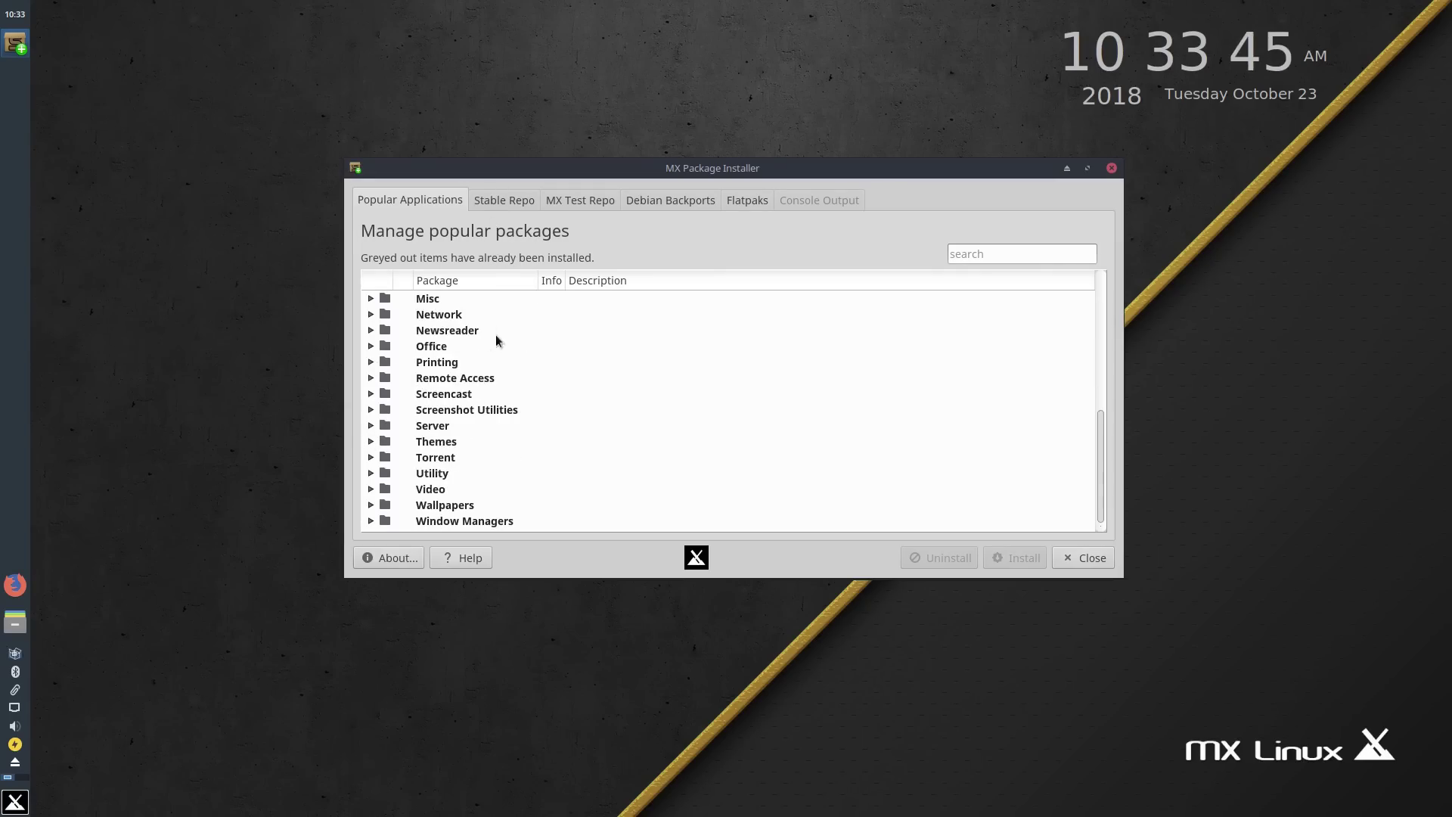
click(521, 202)
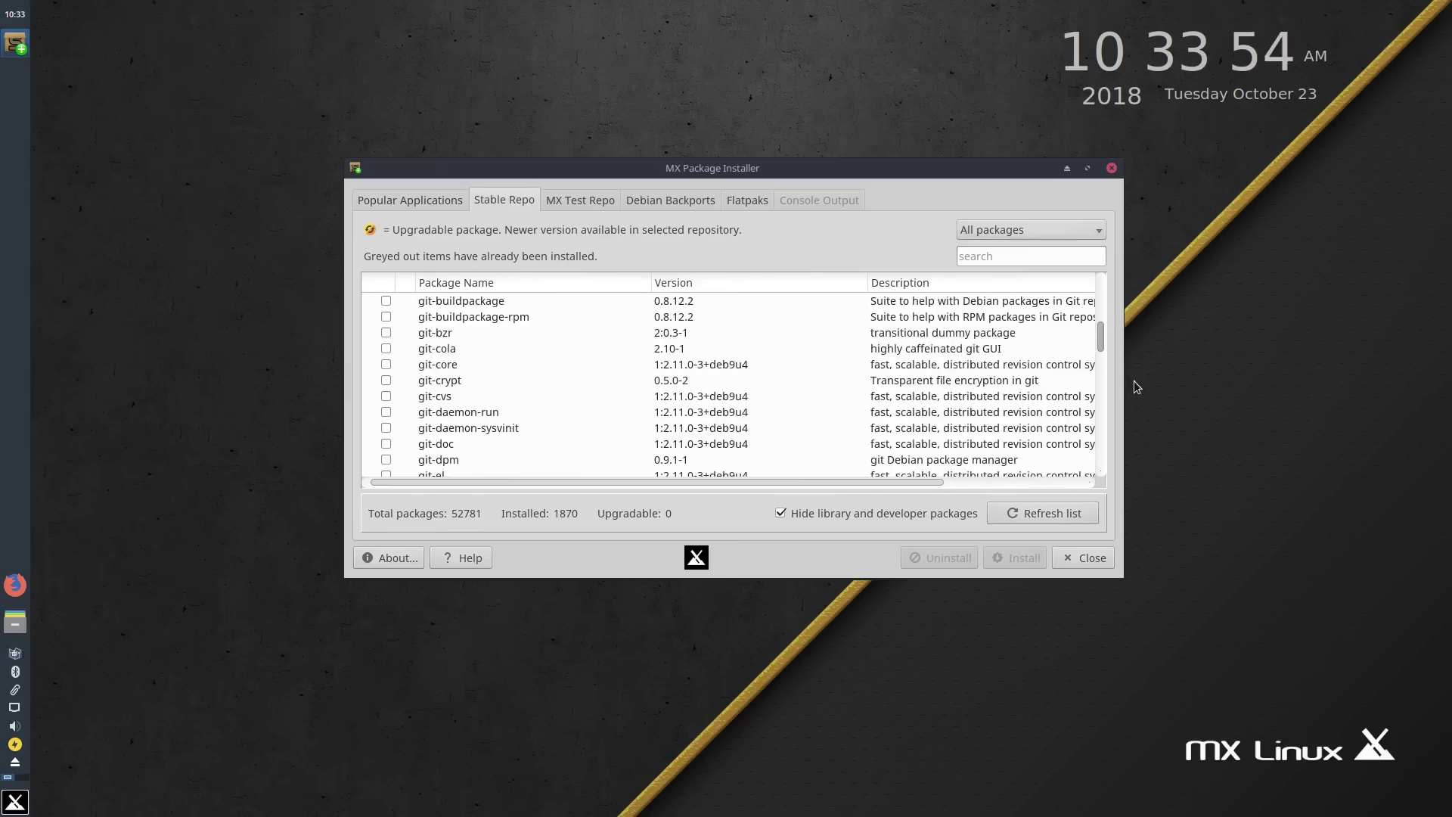
scroll(1099, 412, down, 15)
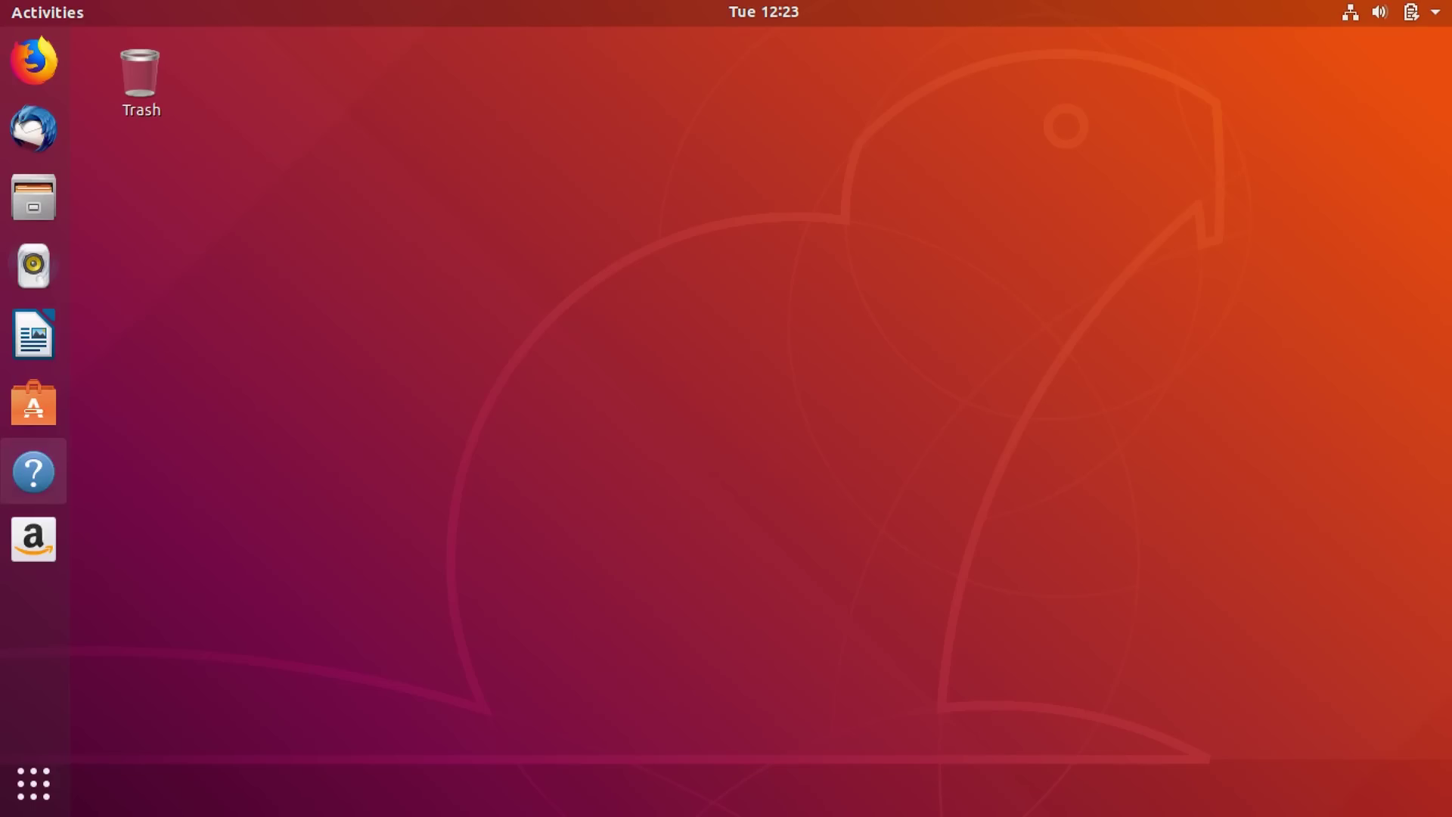
click(33, 472)
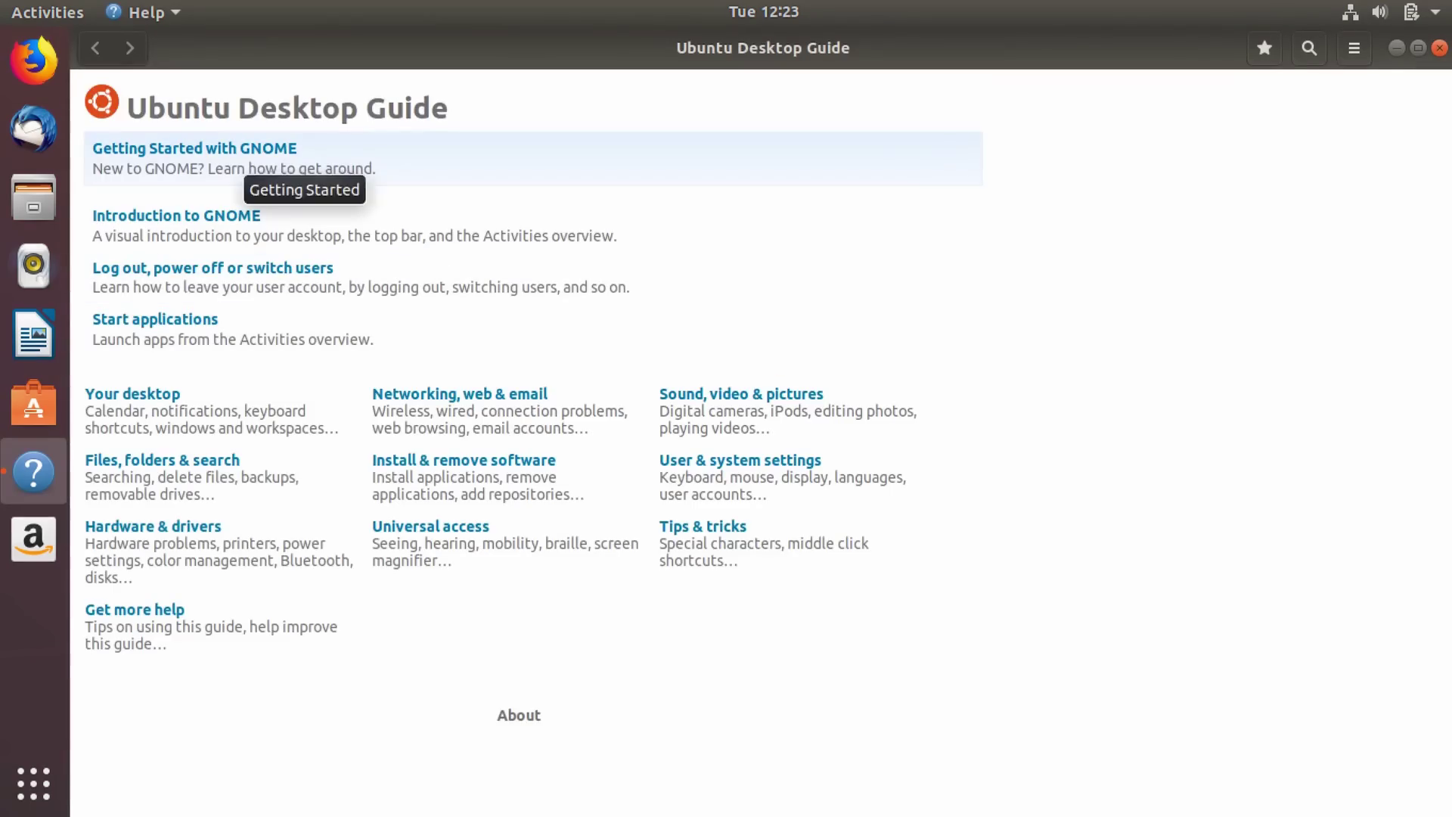
click(304, 165)
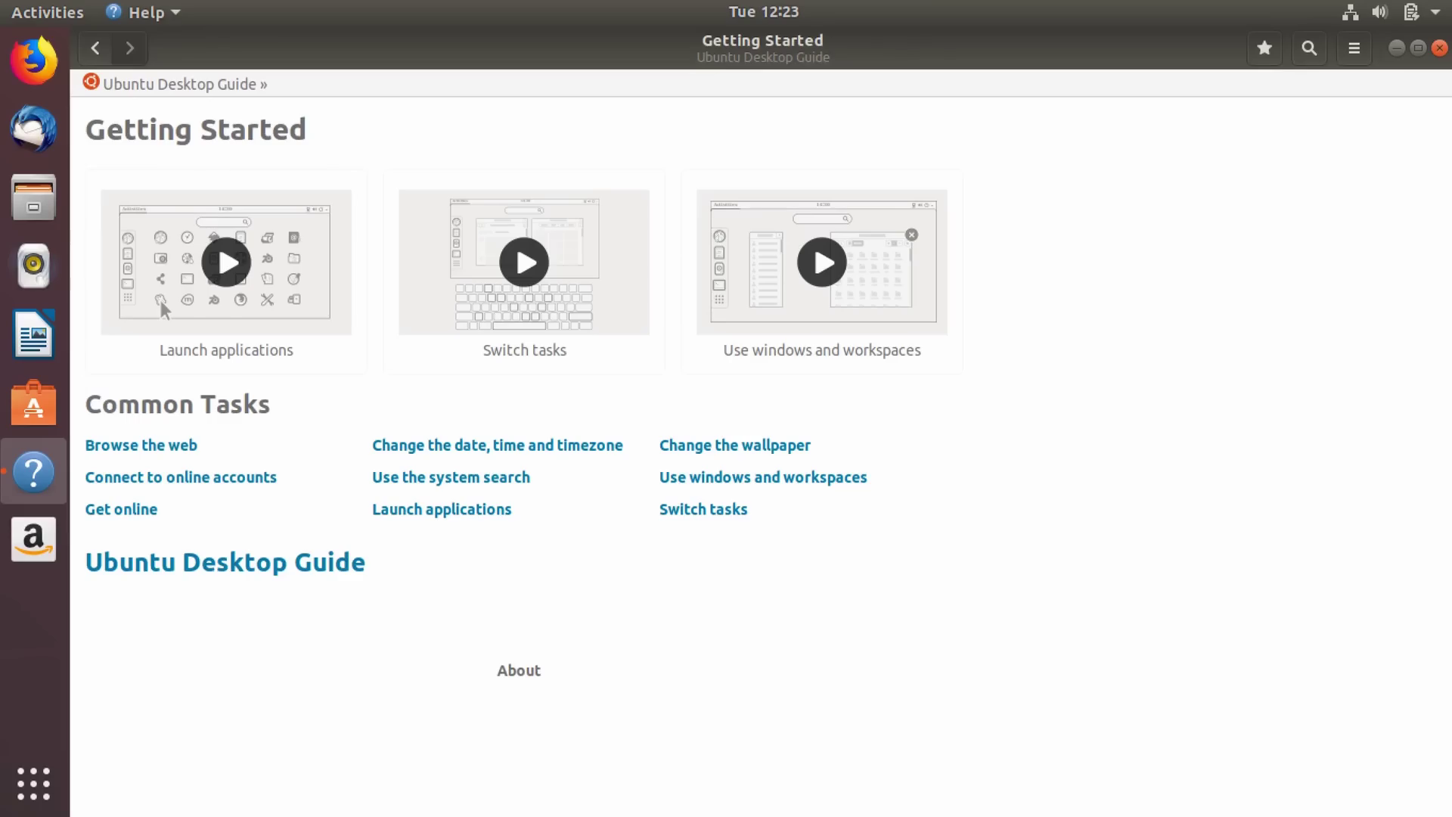
click(95, 47)
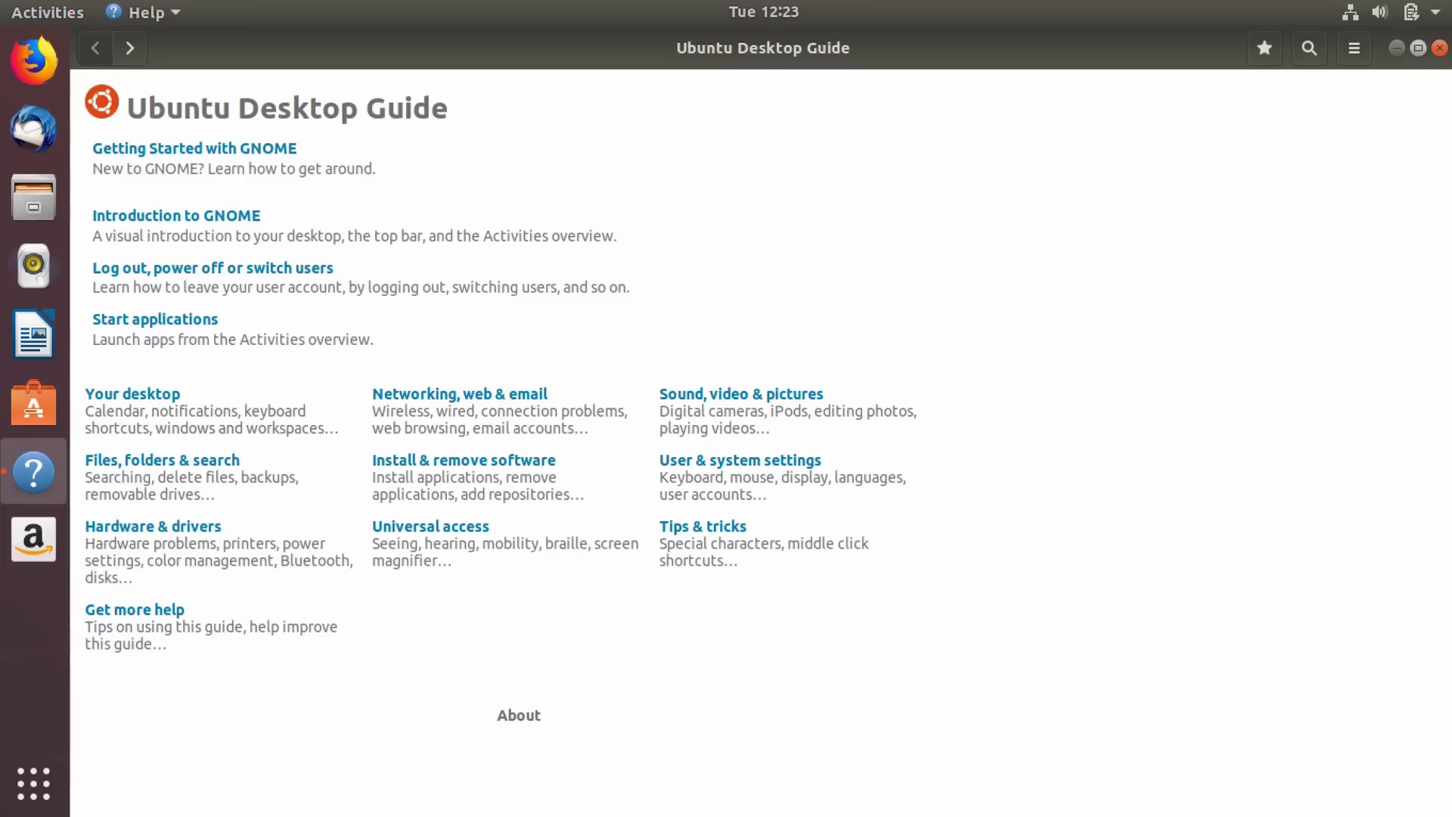
key(ctrl+w)
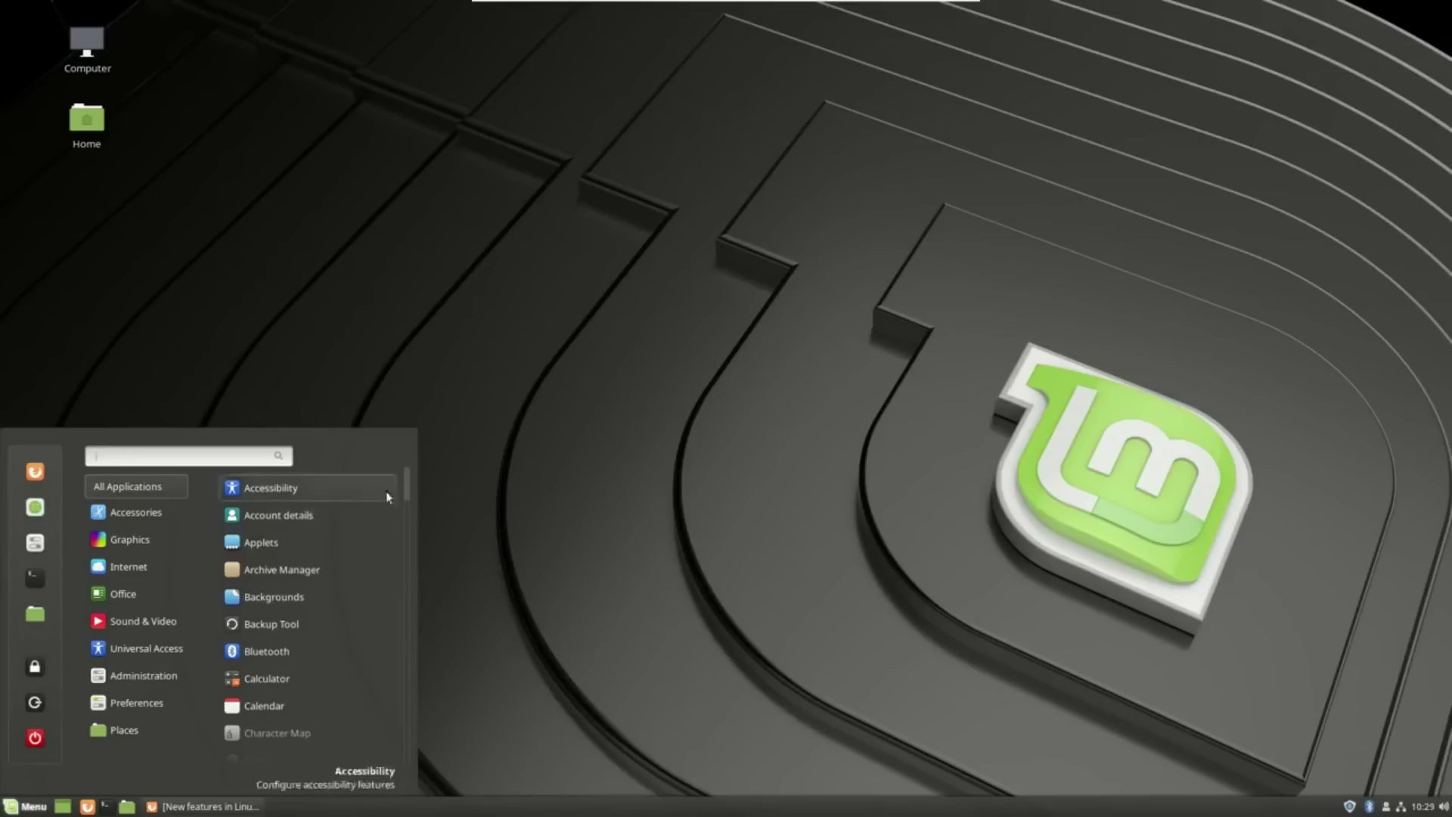
Look through the Cinnamon menu categories, including Graphics, Office and Sound & Video.
mouse_move(408, 483)
mouse_down()
mouse_move(407, 746)
mouse_move(428, 456)
mouse_move(427, 474)
mouse_up()
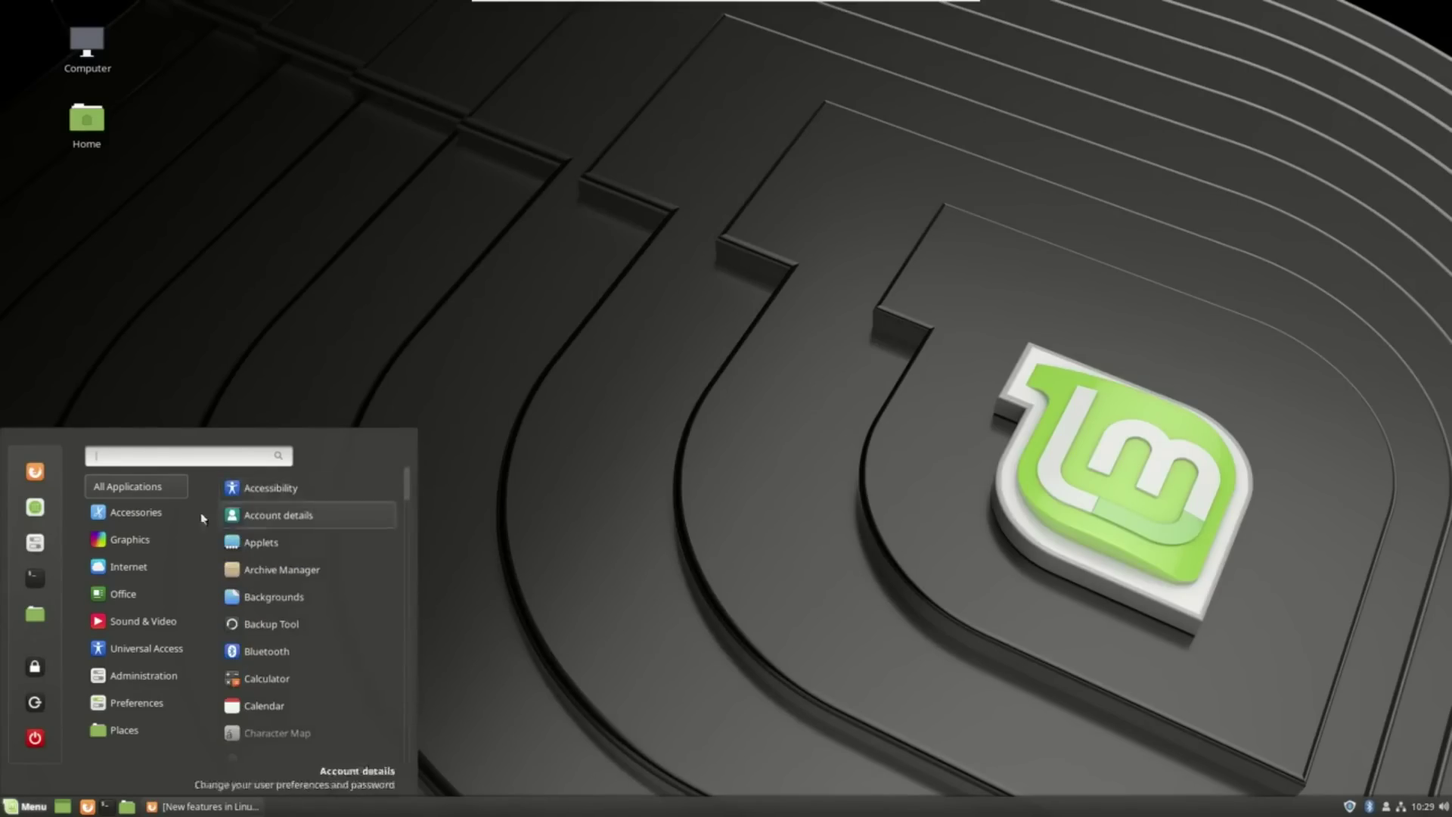
mouse_move(157, 515)
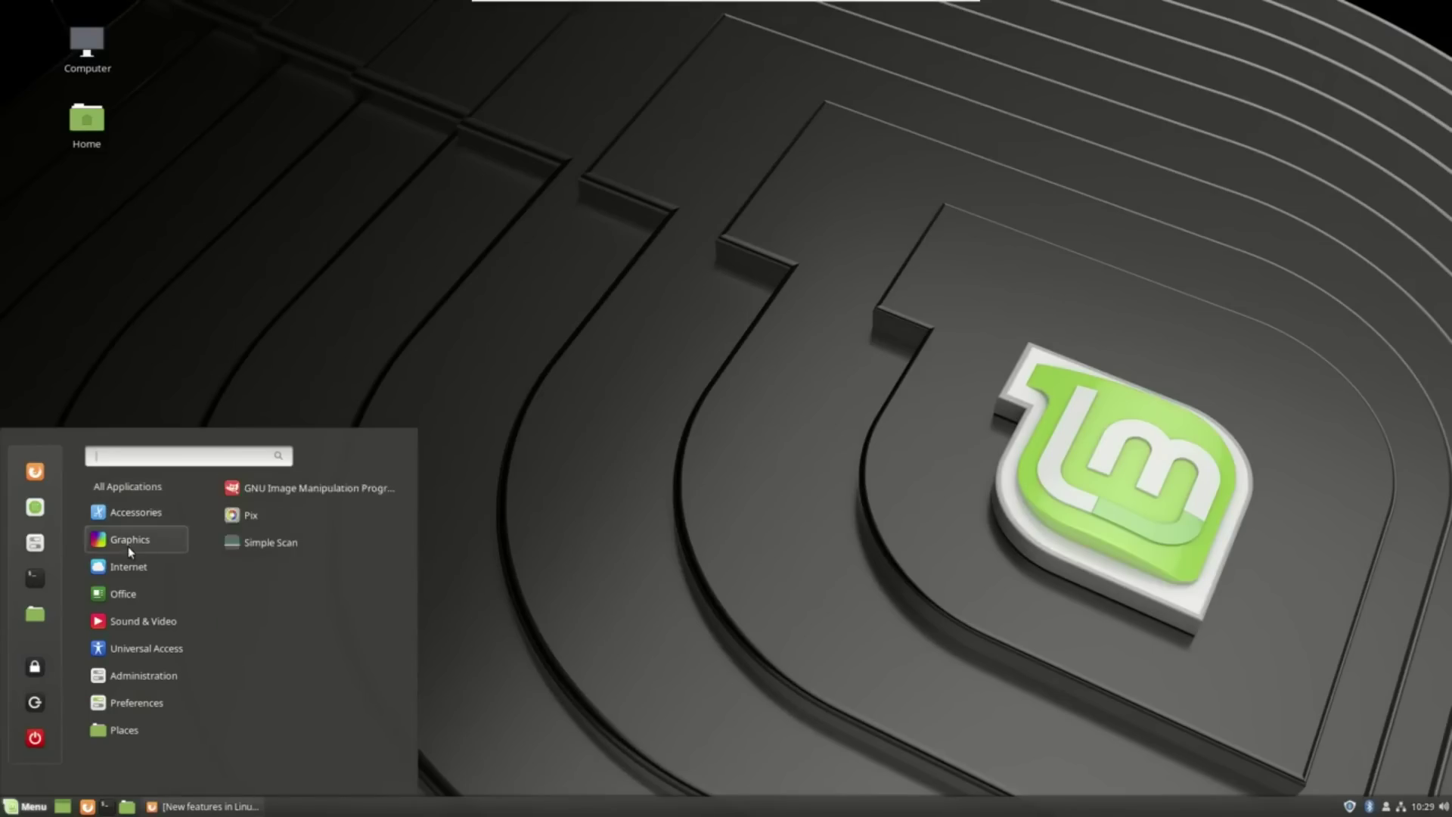
mouse_move(129, 561)
mouse_move(131, 605)
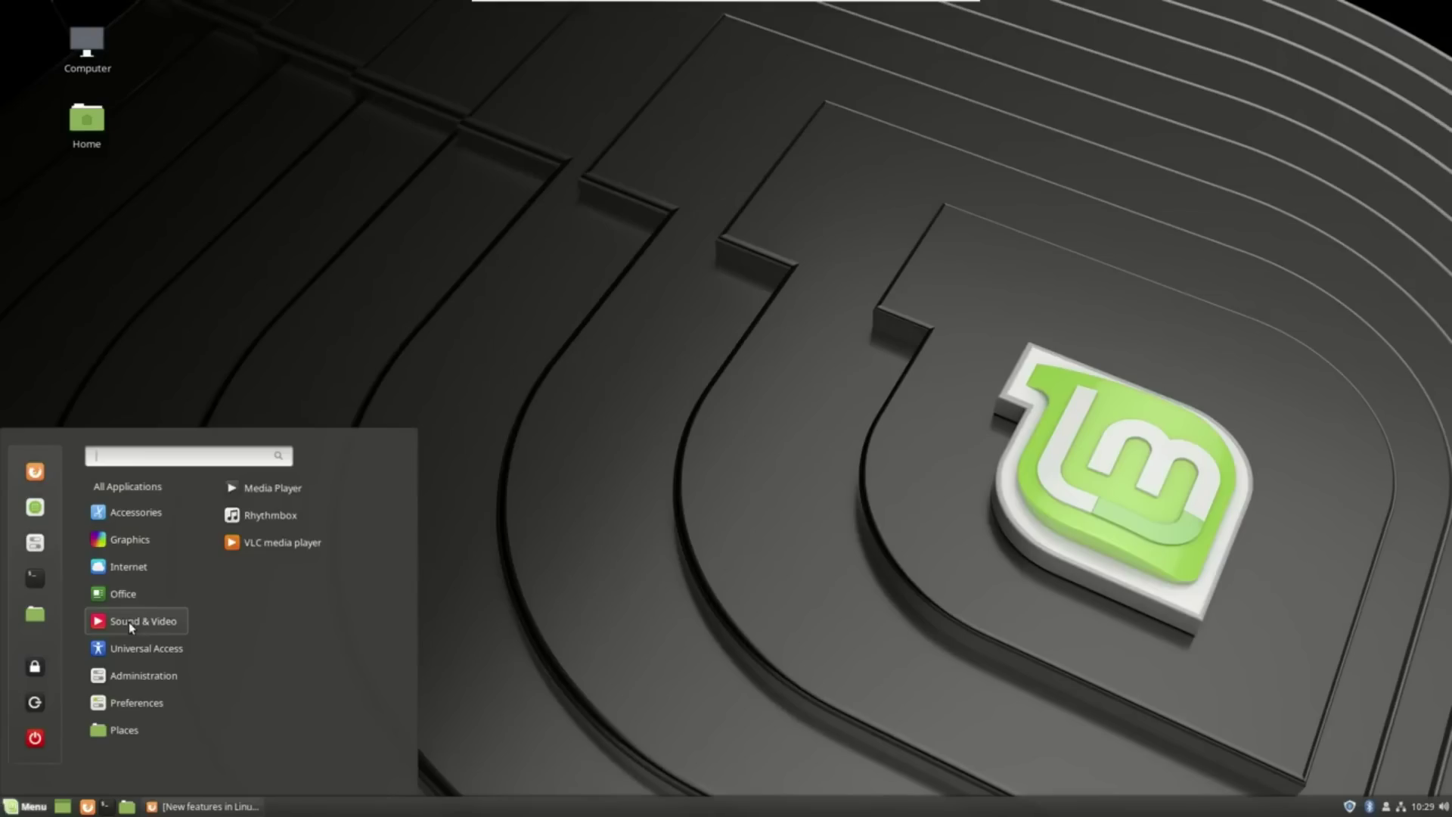
mouse_move(129, 650)
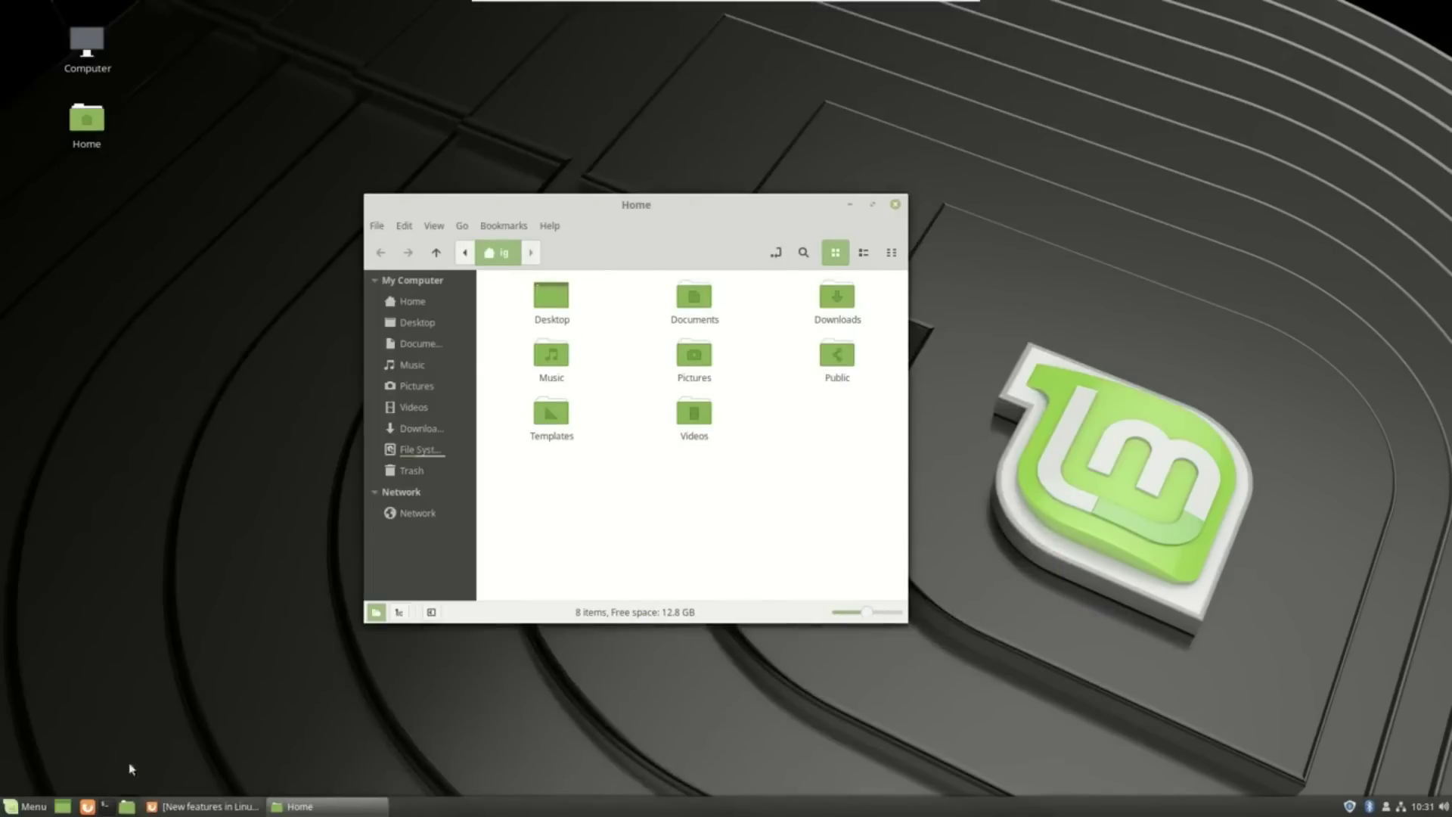
Bring the Linux Mint 19 release notes forward and select BTRFS as the Timeshift snapshot type.
click(159, 807)
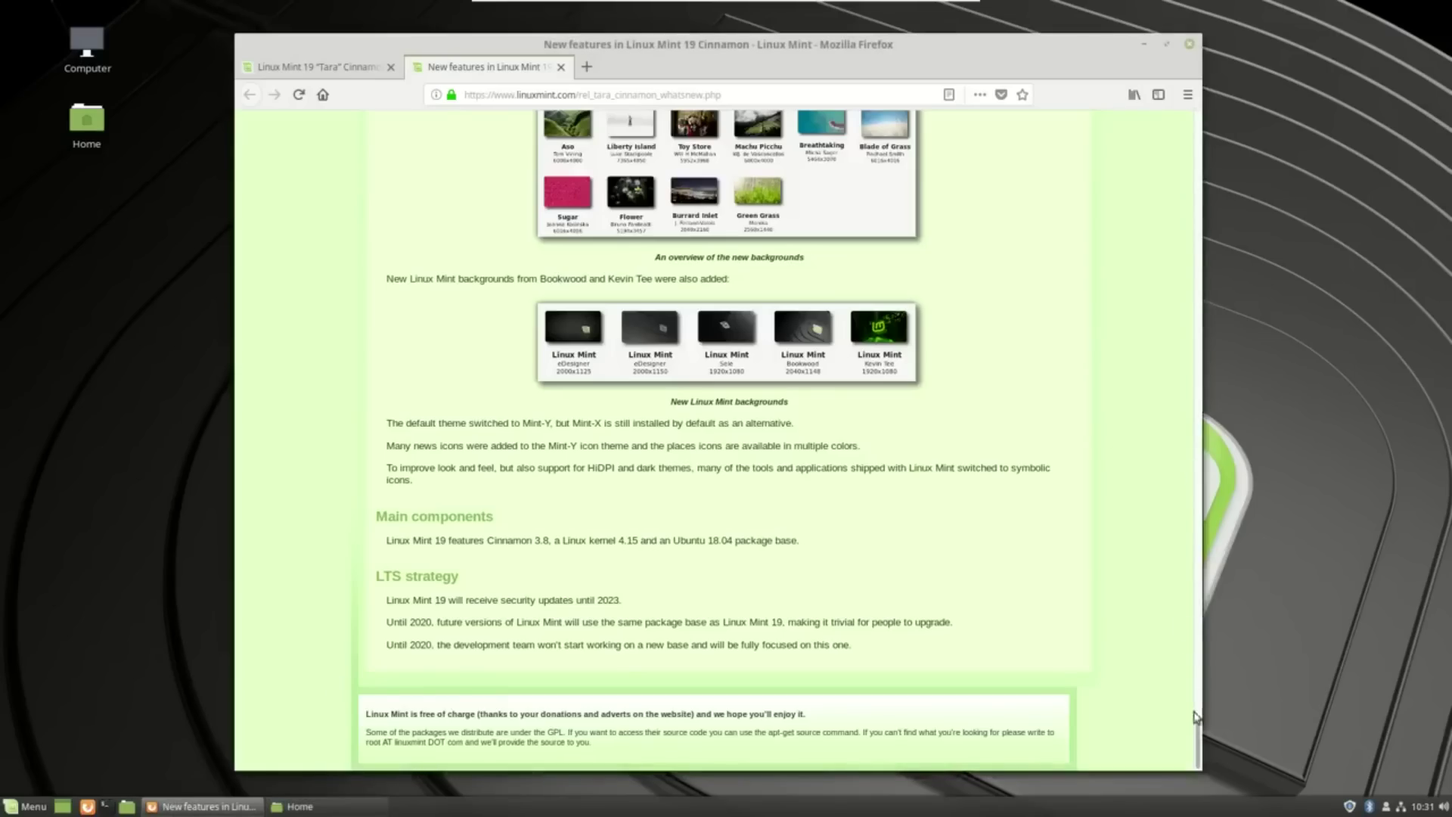
scroll(1198, 737, up, 3)
drag(1198, 733, 1222, 118)
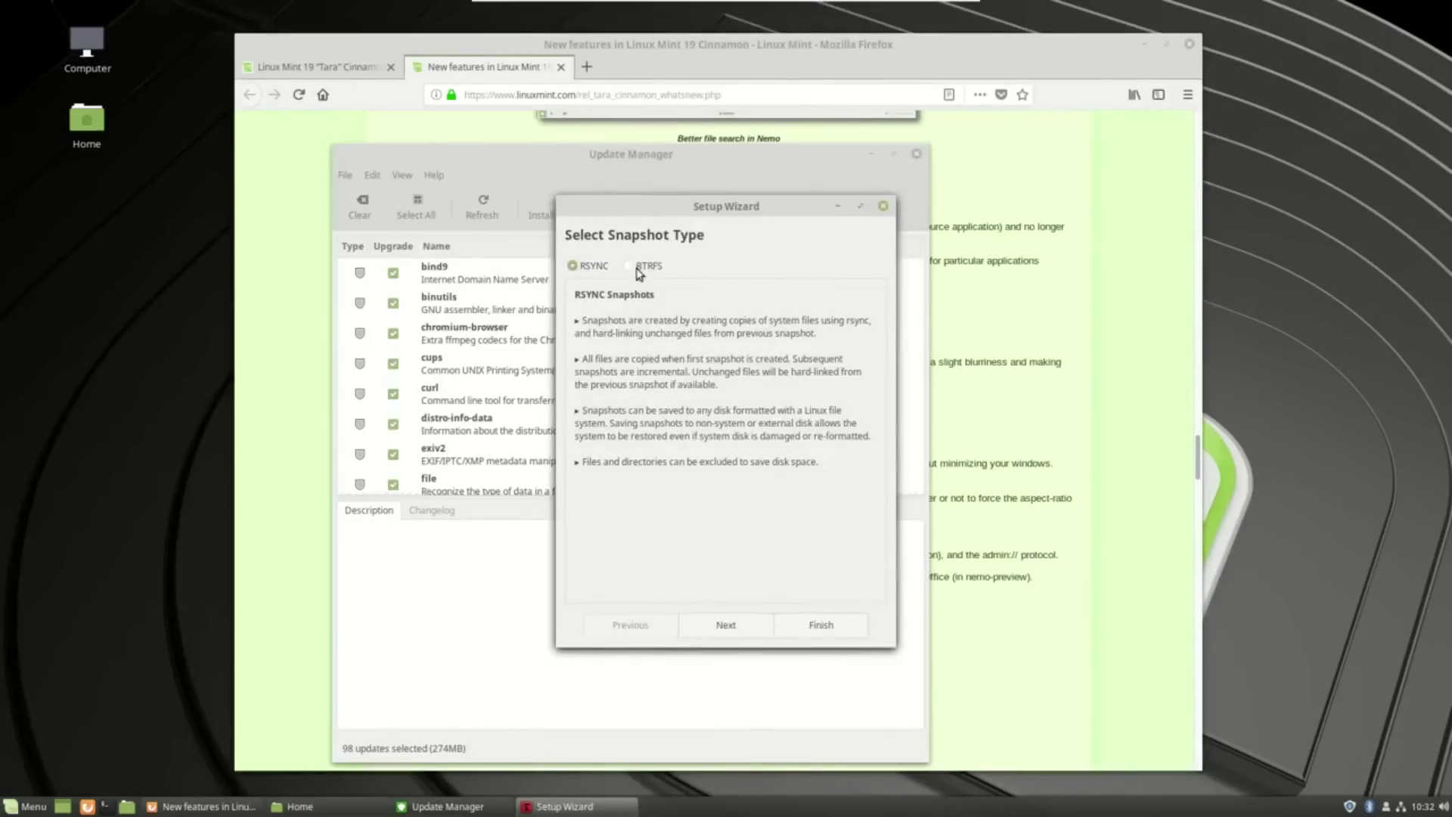
click(630, 266)
Scroll the release notes down to the Software Manager section.
scroll(658, 405, down, 2)
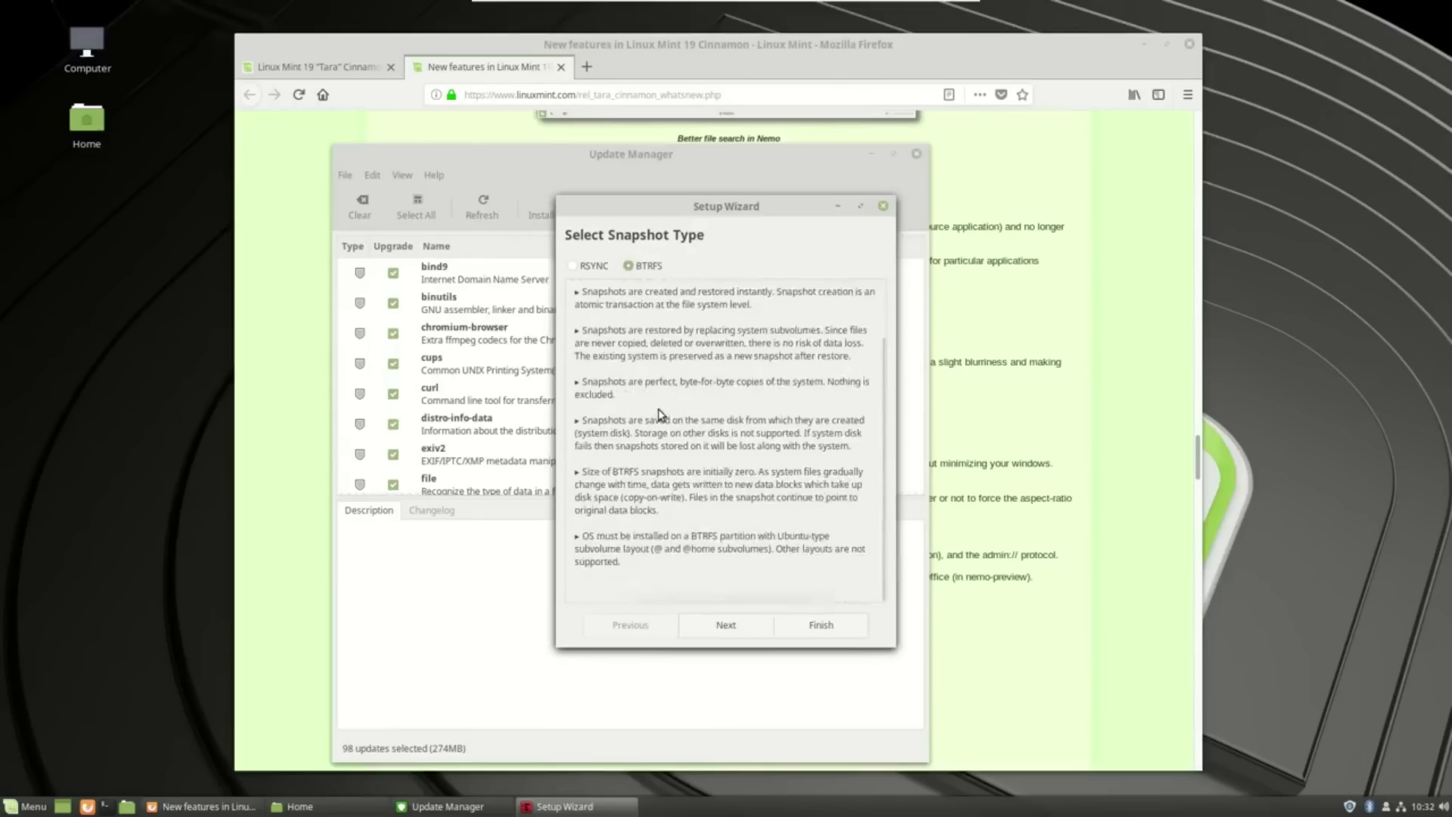
scroll(658, 408, up, 2)
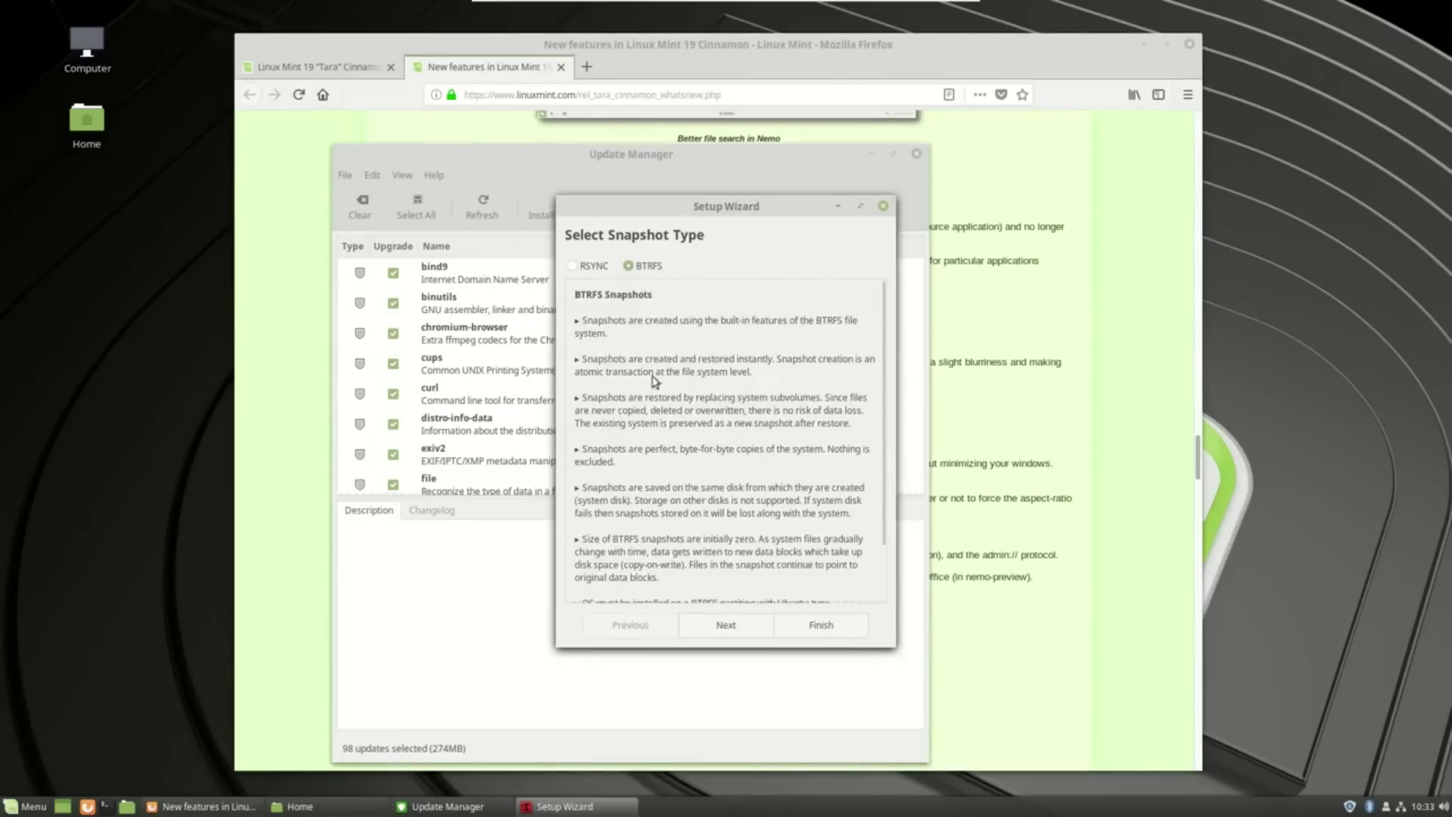
scroll(648, 434, down, 2)
scroll(646, 431, up, 2)
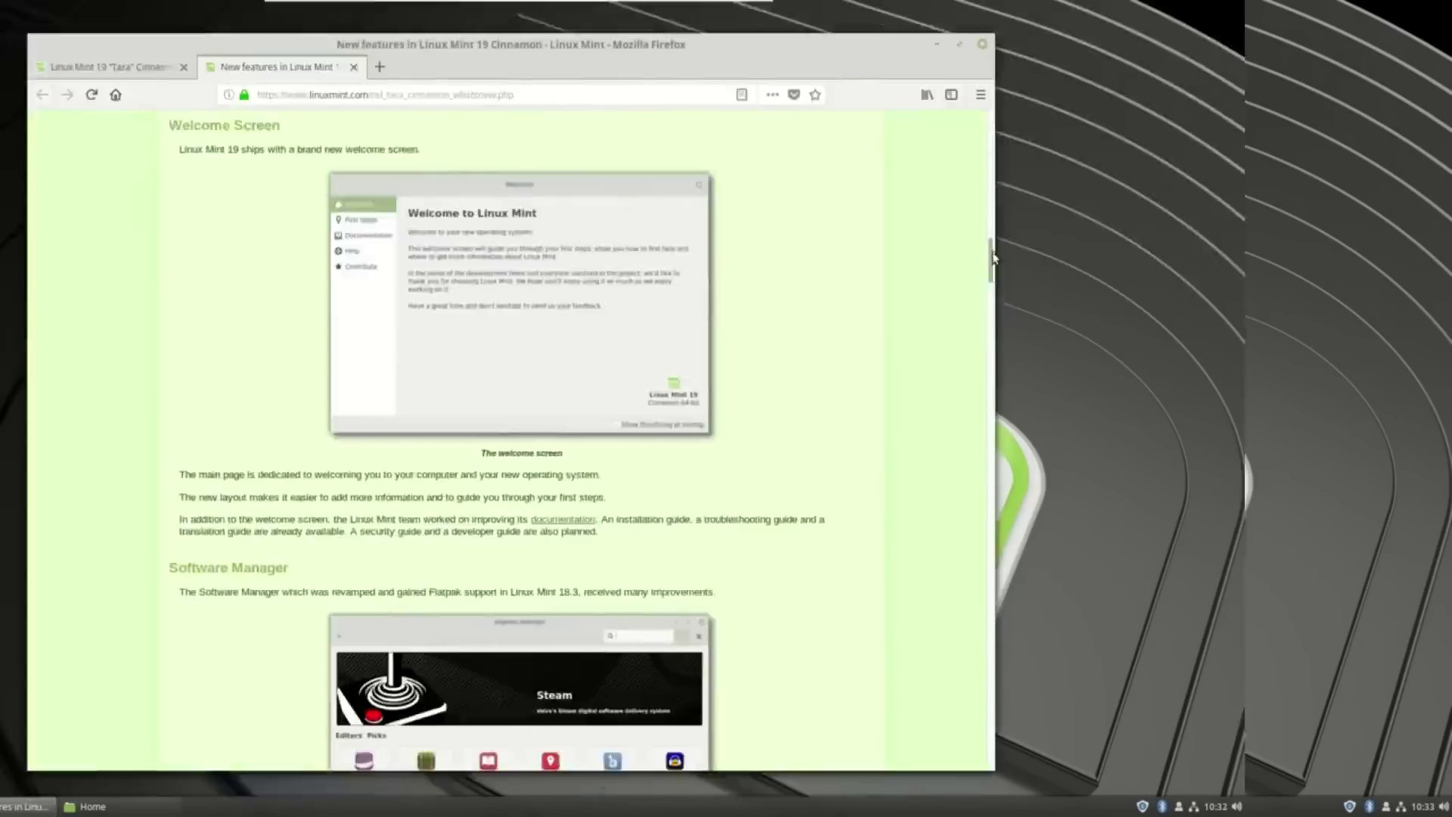
scroll(1196, 278, down, 5)
drag(1196, 278, 1192, 315)
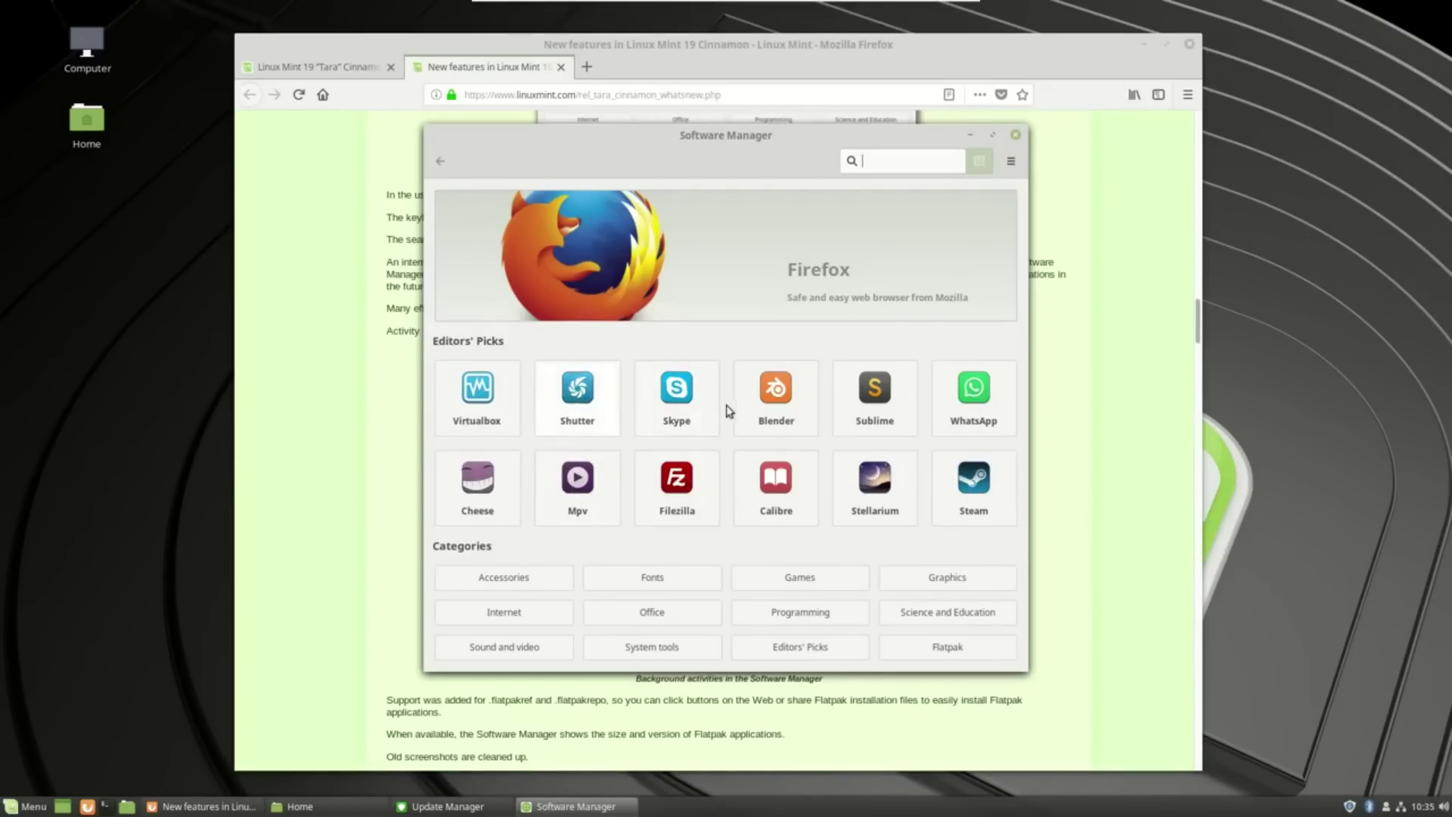
View Skype's details in Software Manager, go back, and move the Update Manager window down-right.
click(670, 390)
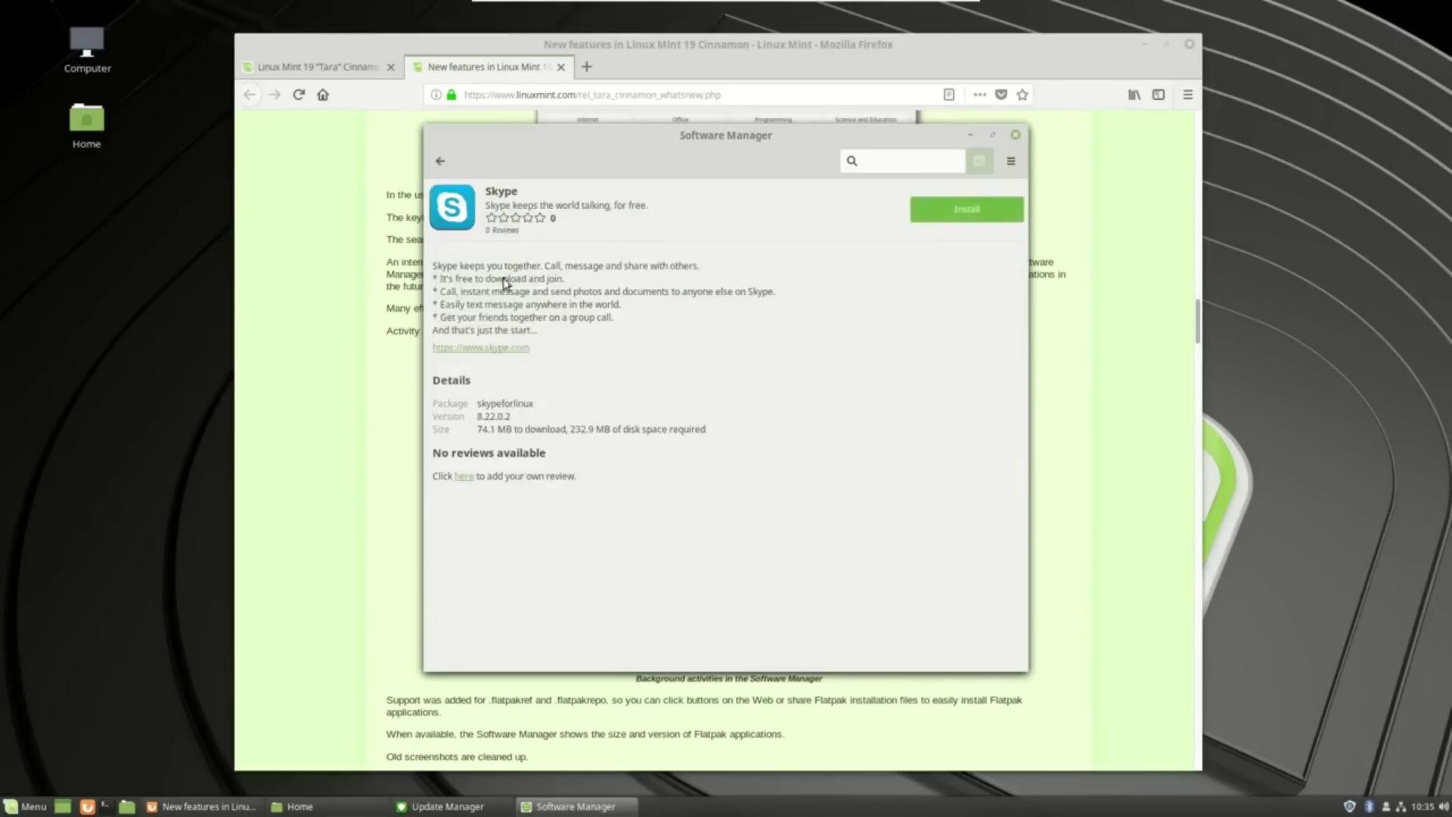
click(443, 162)
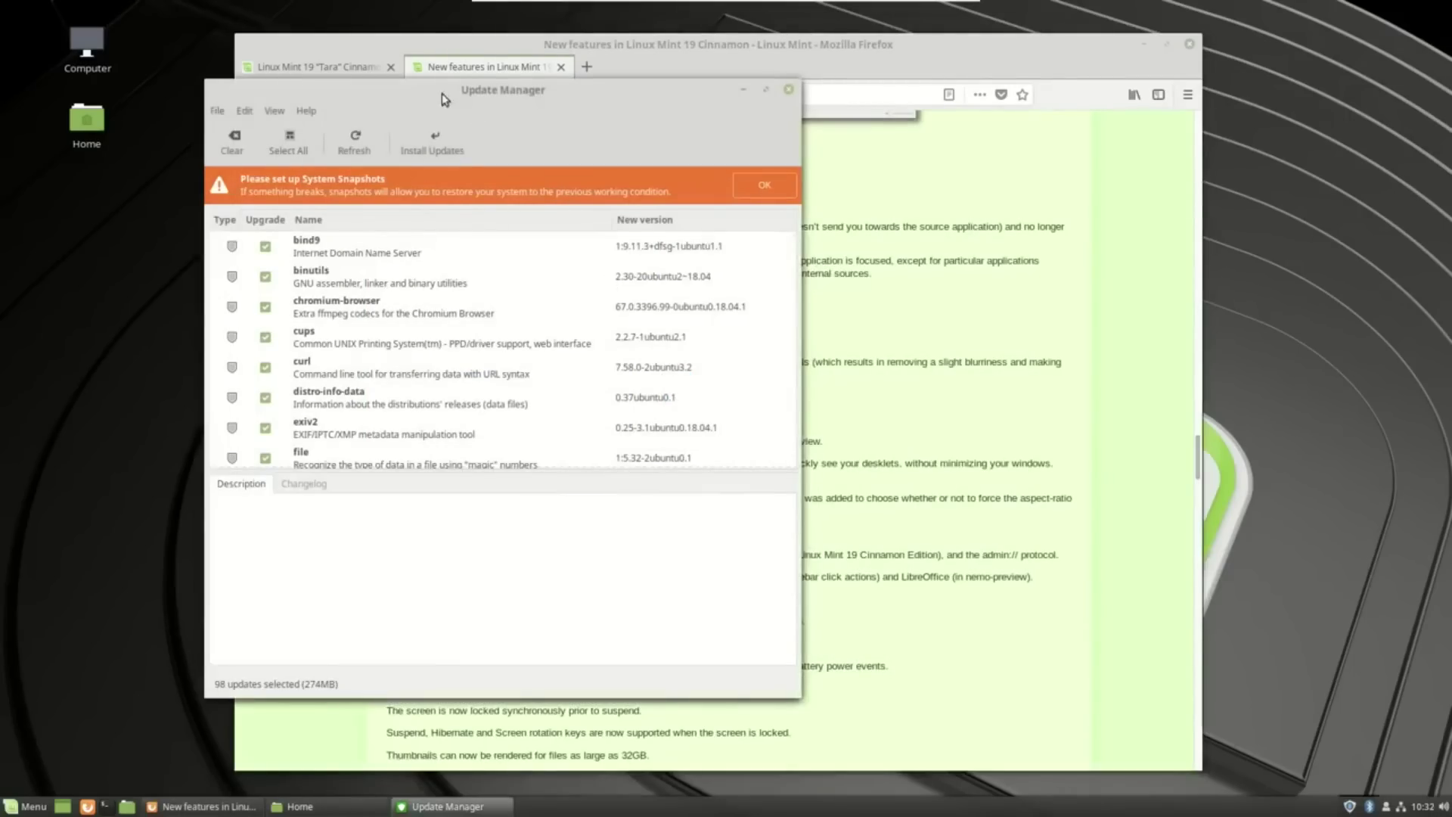
drag(442, 93, 569, 157)
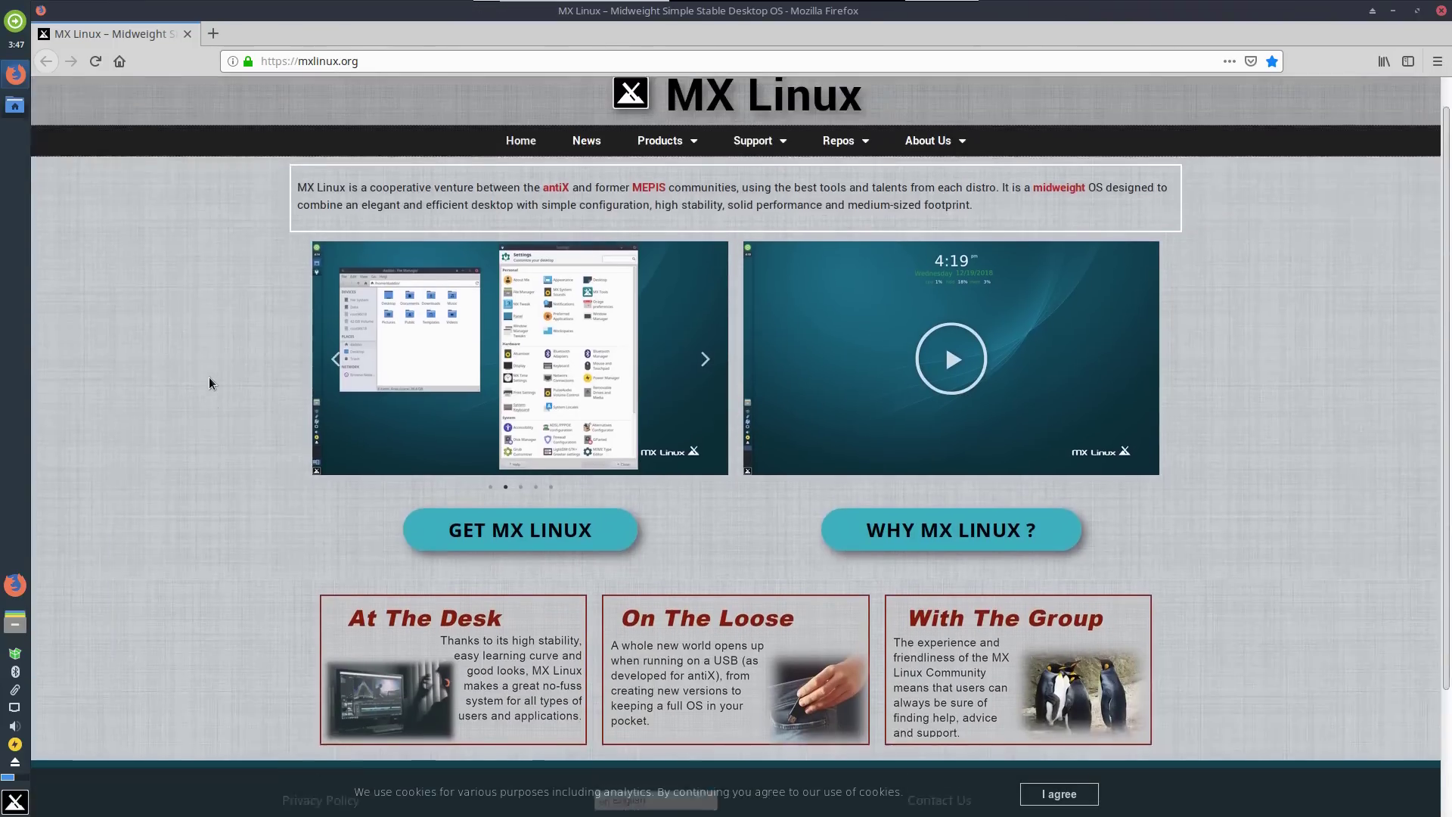
Close Firefox showing mxlinux.org and the file manager window behind it.
scroll(209, 377, up, 1)
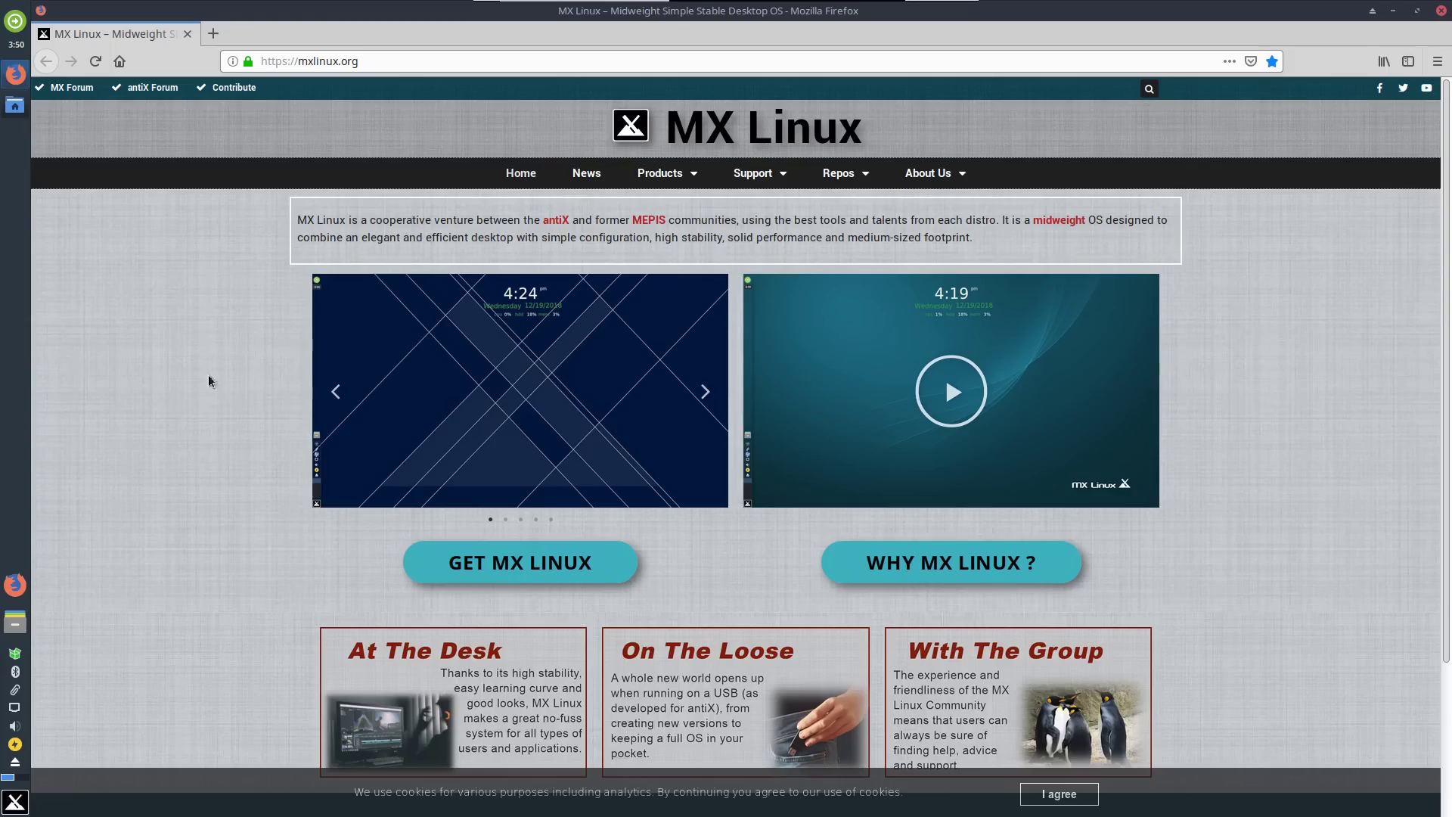
click(1441, 11)
click(833, 162)
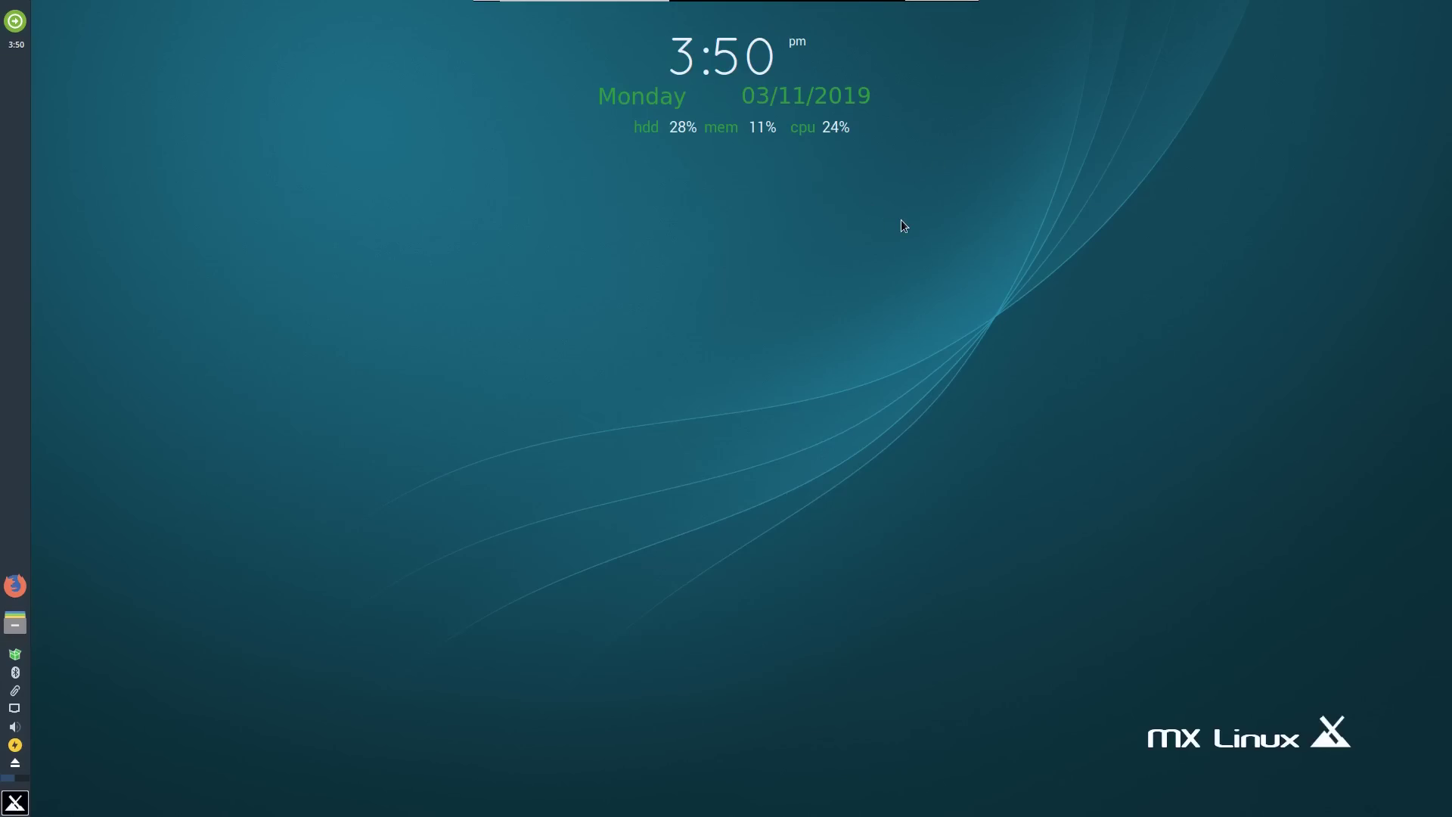